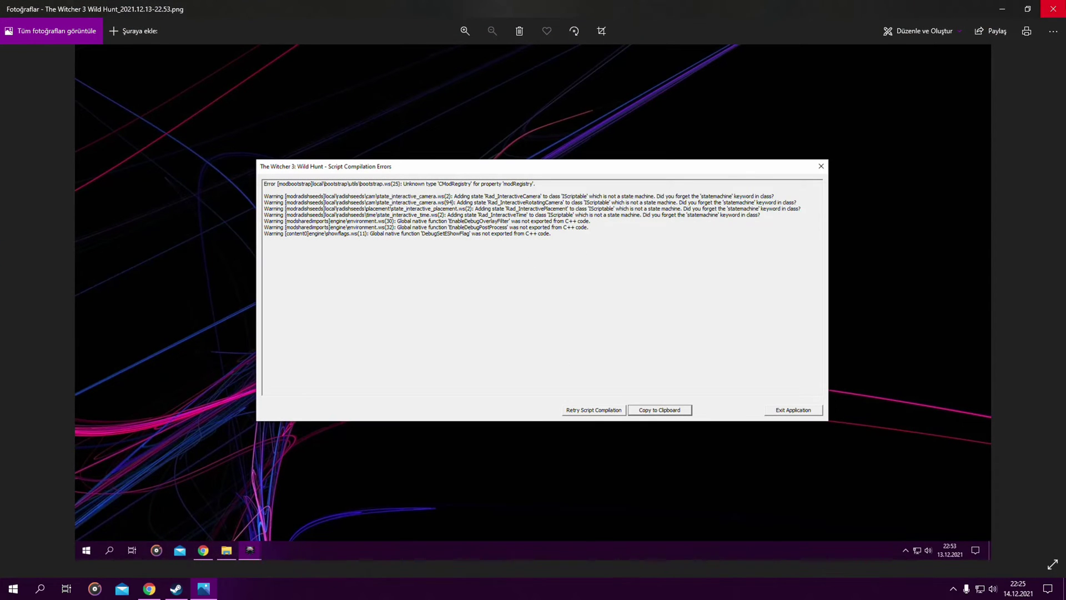
- Close the script compilation error screenshot and minimize the browser and Steam windows to clear the desktop
click(1053, 8)
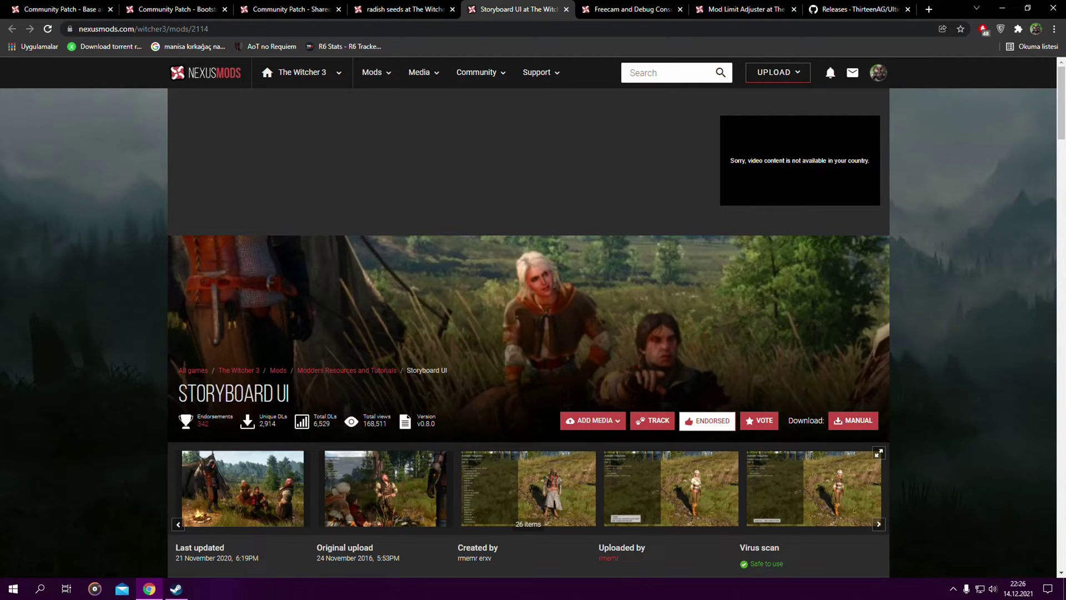
key(super+e)
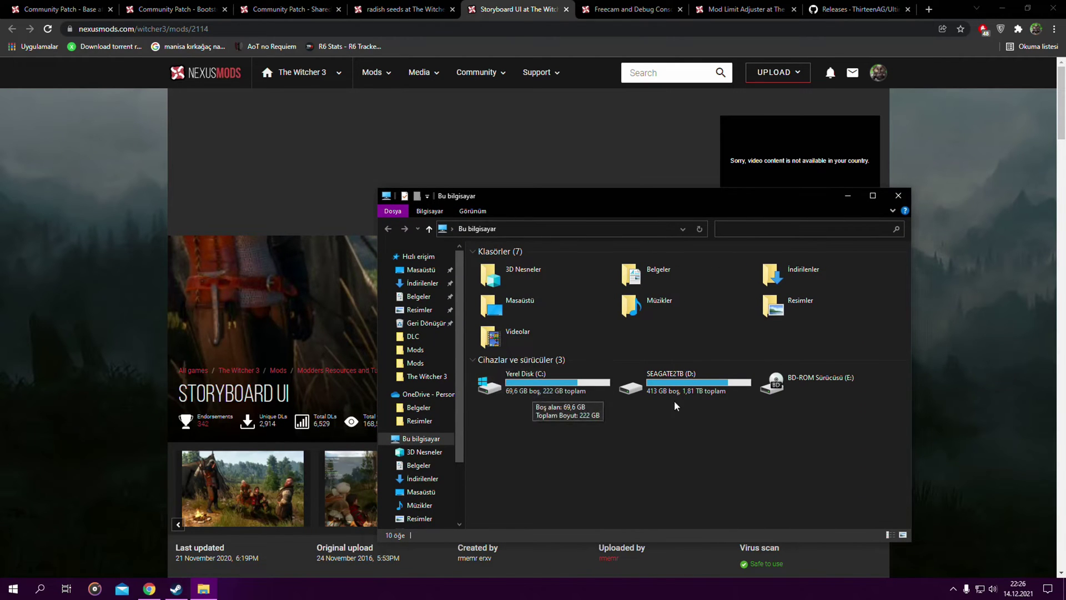
click(891, 198)
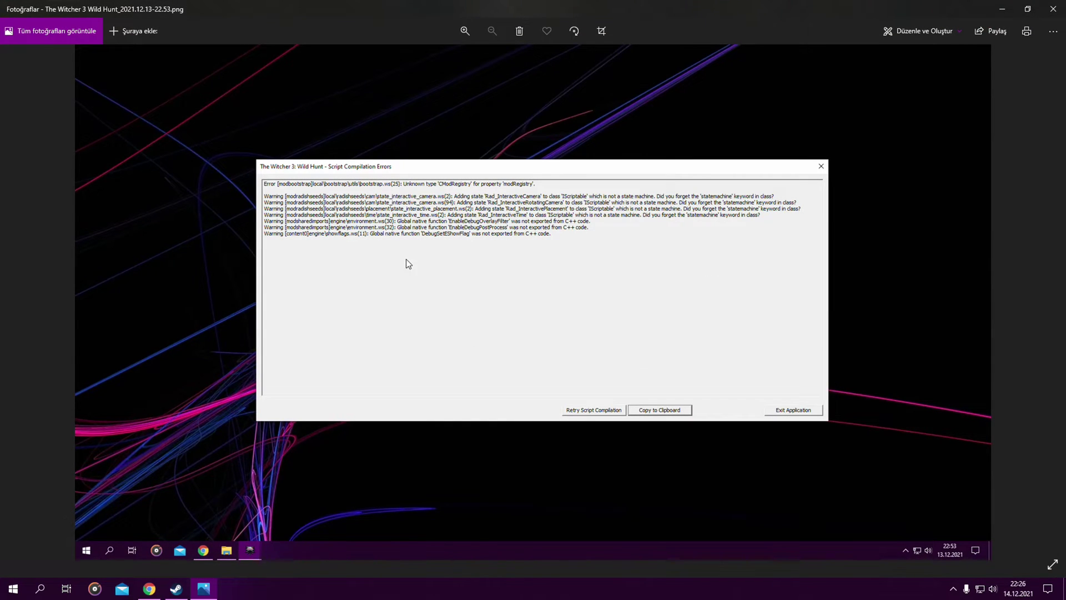
click(1053, 9)
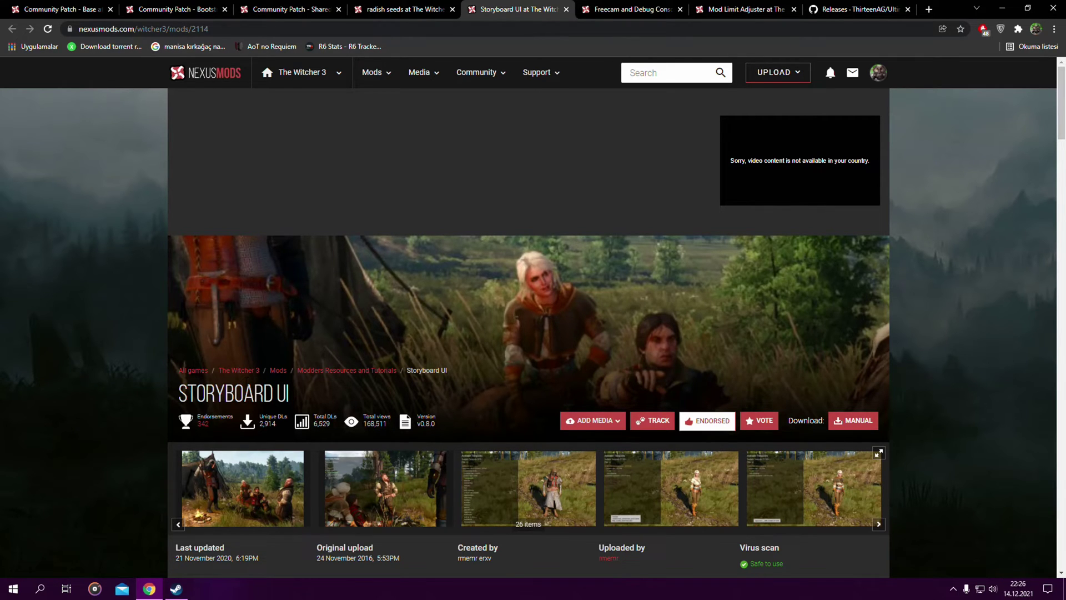
click(149, 587)
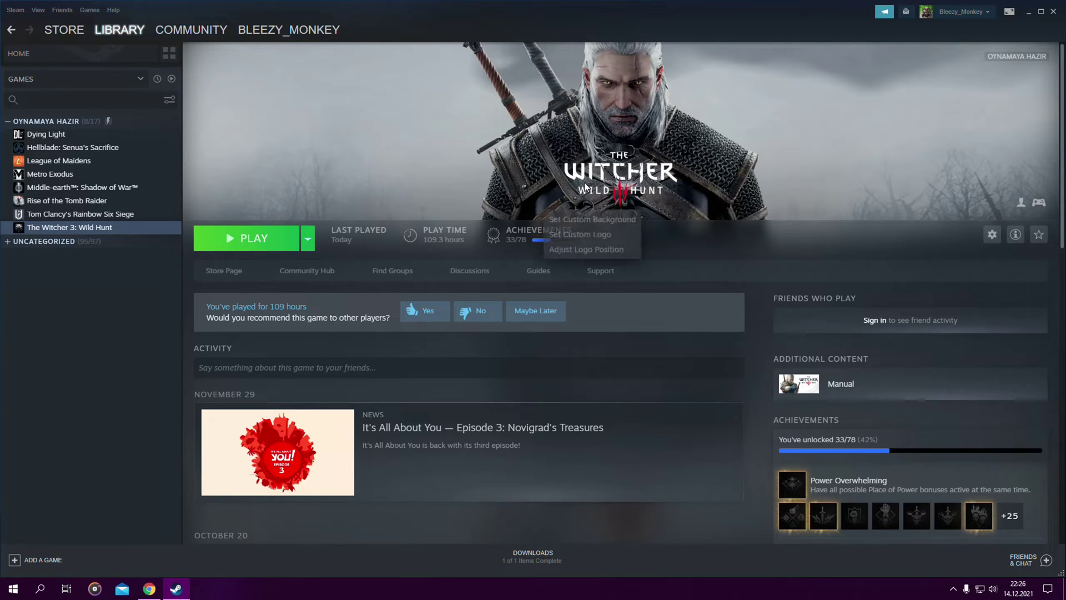
click(1029, 12)
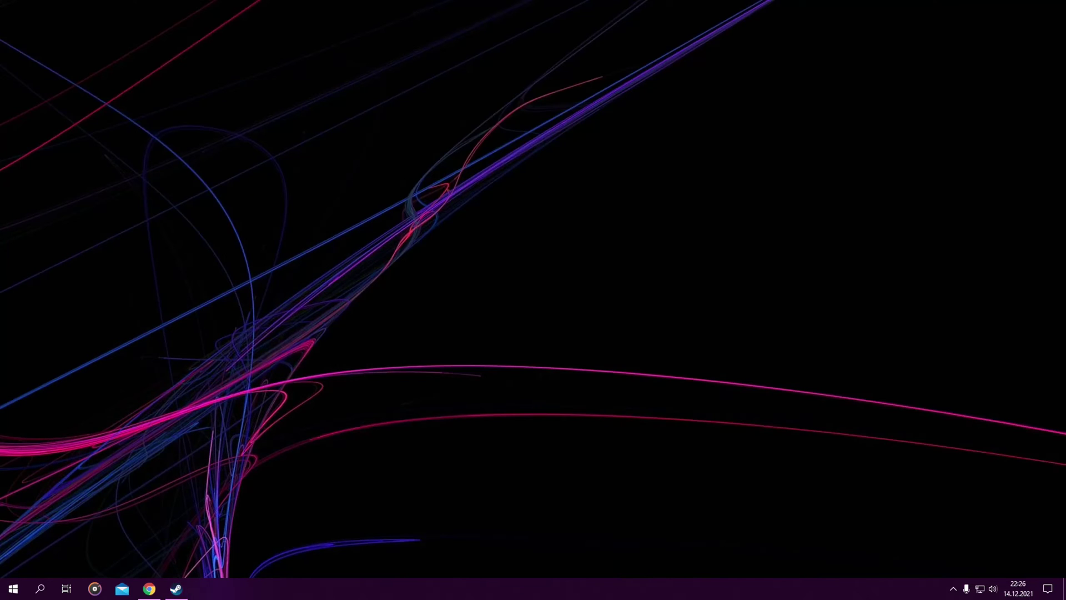
- Move the gamesaves folder from The Witcher 3 folder in Belgeler to the desktop
key(super+e)
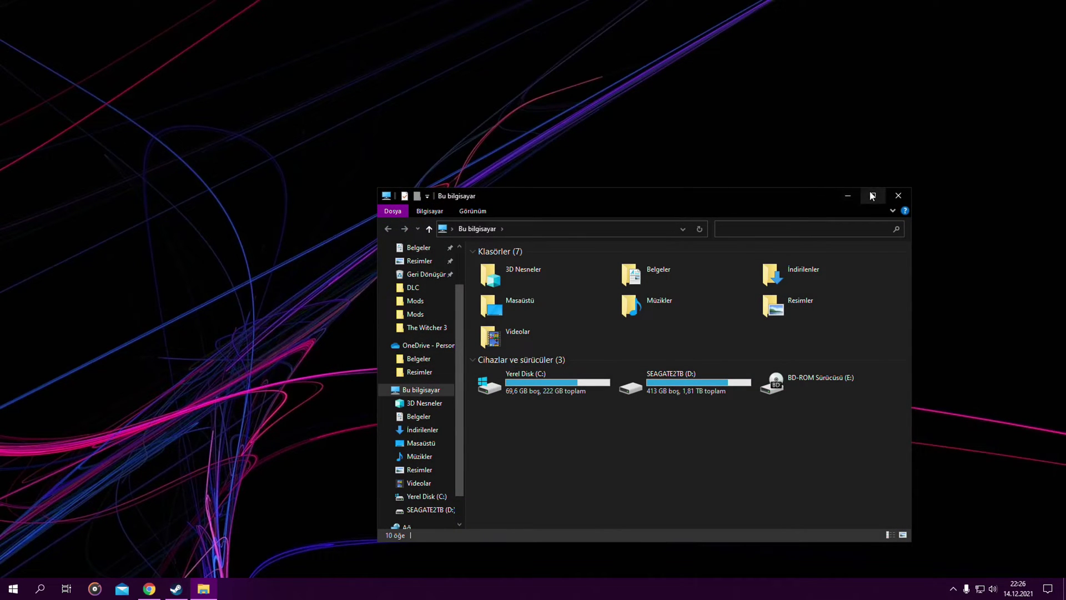
click(872, 195)
double_click(339, 77)
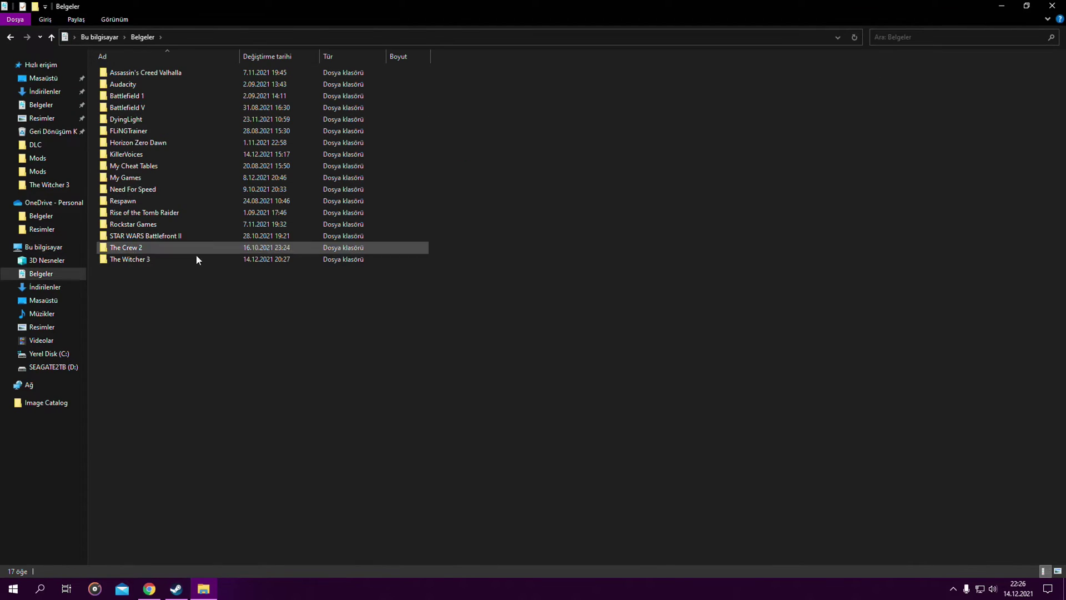
double_click(156, 261)
double_click(145, 72)
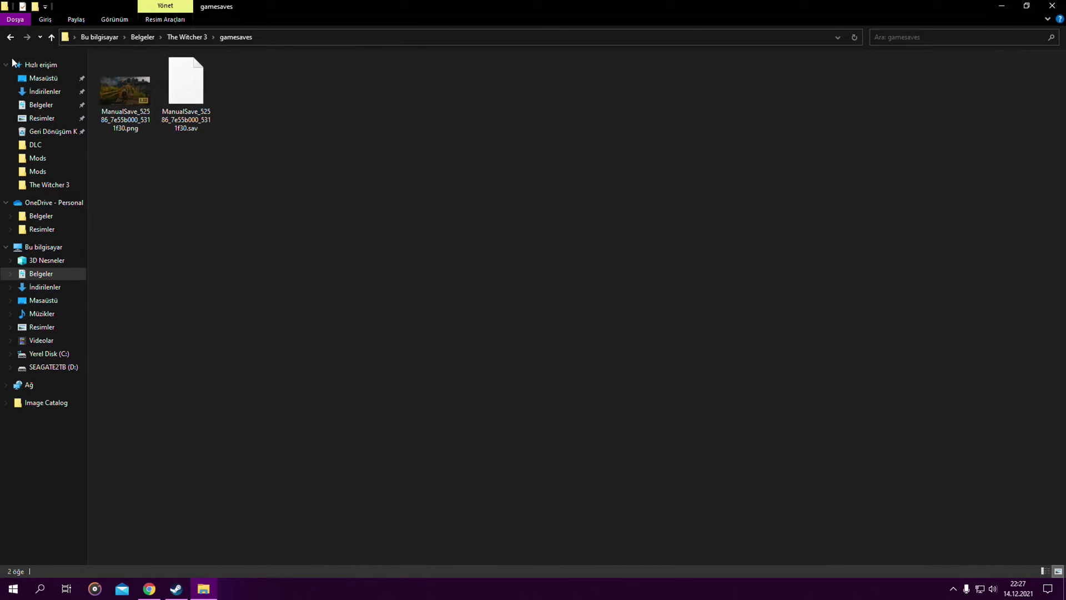
click(10, 37)
double_click(577, 5)
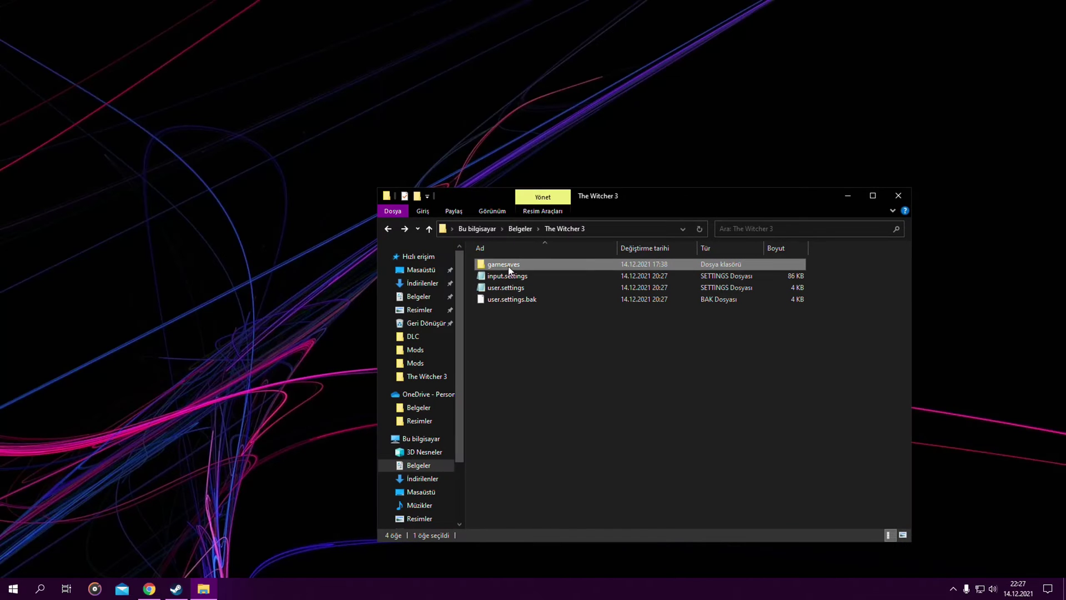
drag(509, 270, 172, 251)
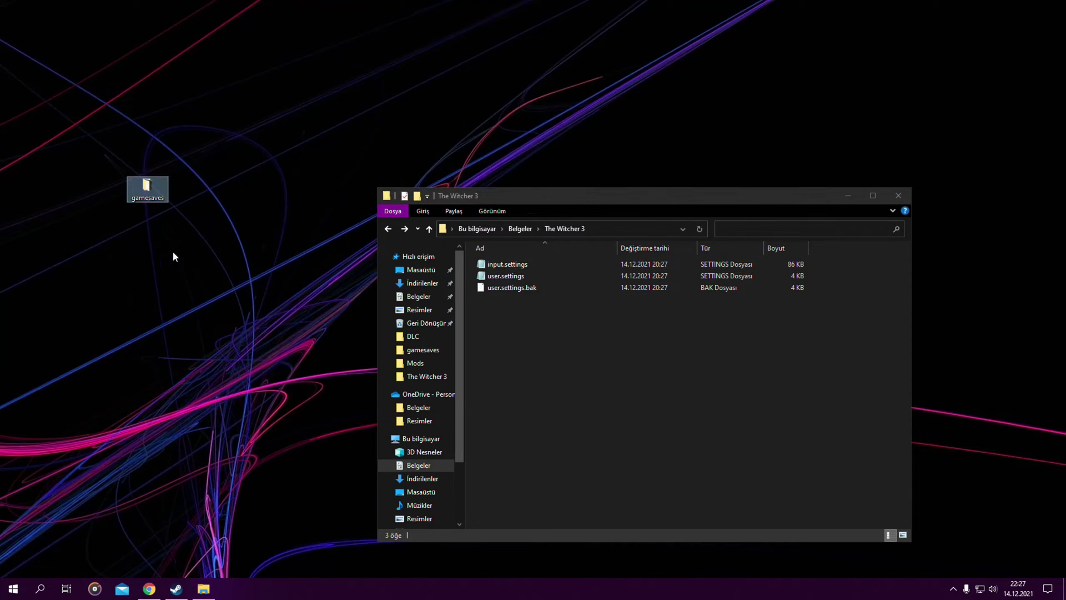
- Delete The Witcher 3 folder from Belgeler and close the file window
click(387, 229)
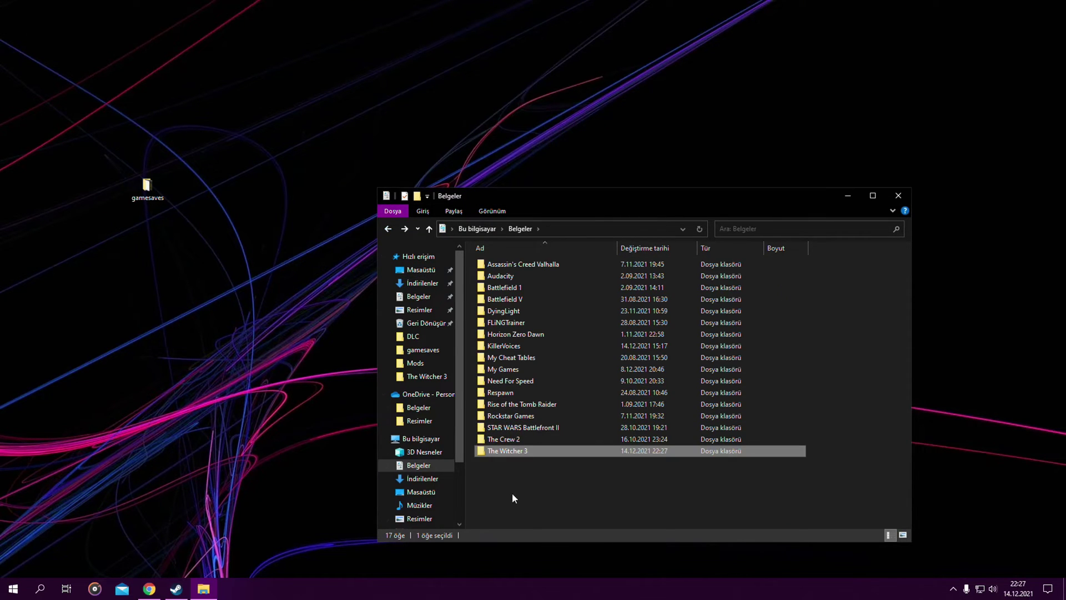
right_click(502, 454)
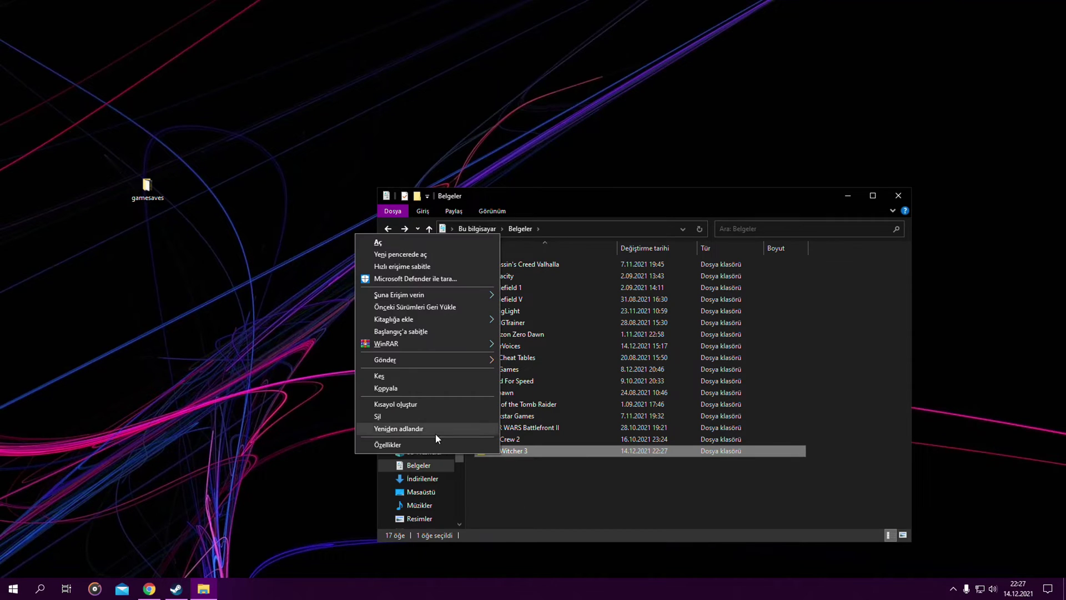
click(435, 419)
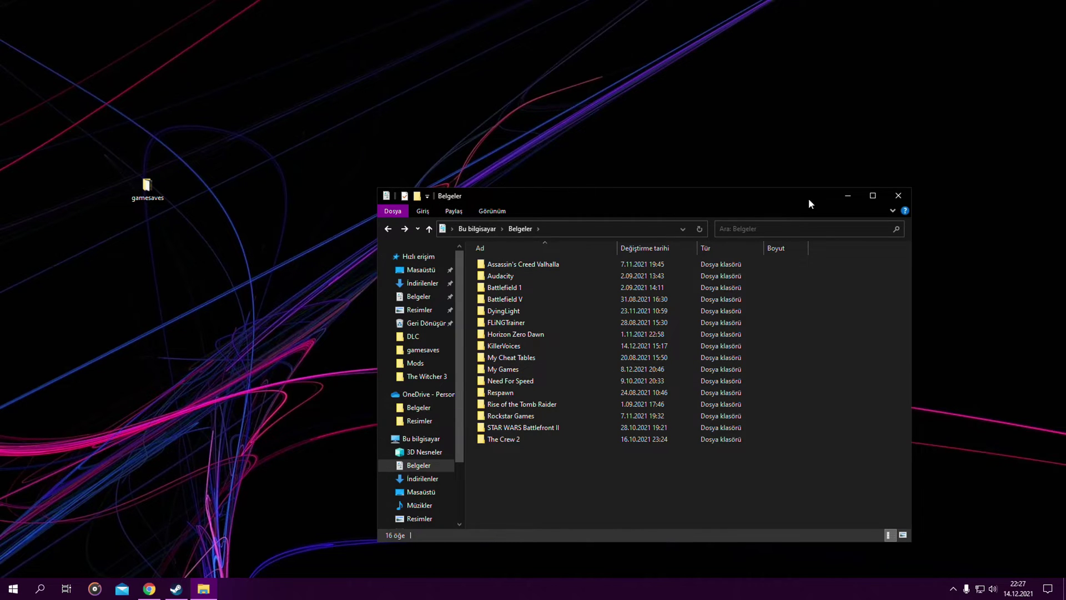
click(870, 199)
click(1053, 7)
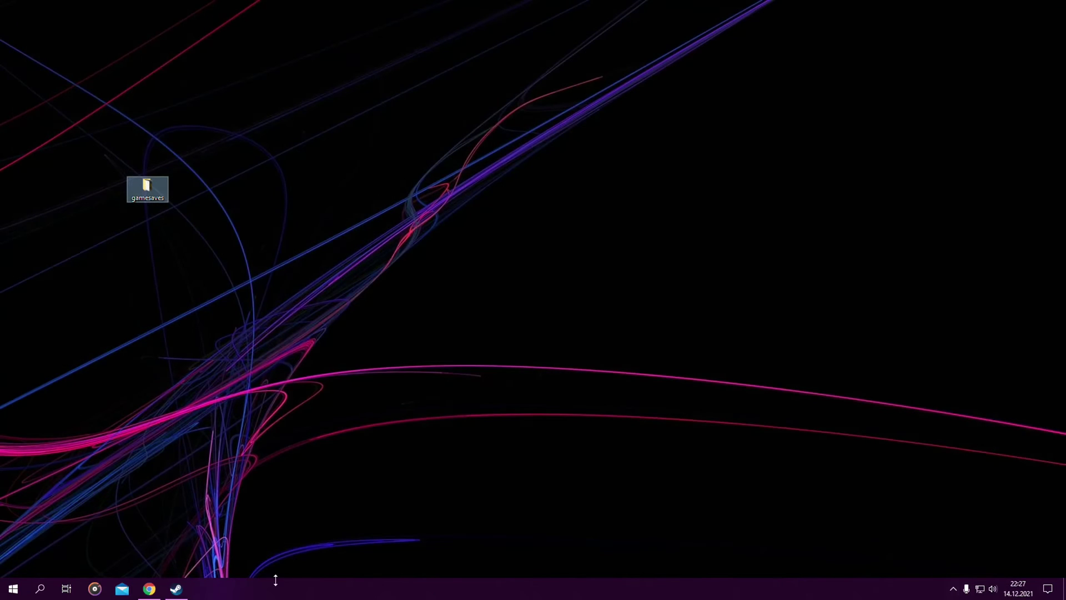
- Switch to Steam, browse the local files of The Witcher 3: Wild Hunt, and close the Steam window
click(187, 593)
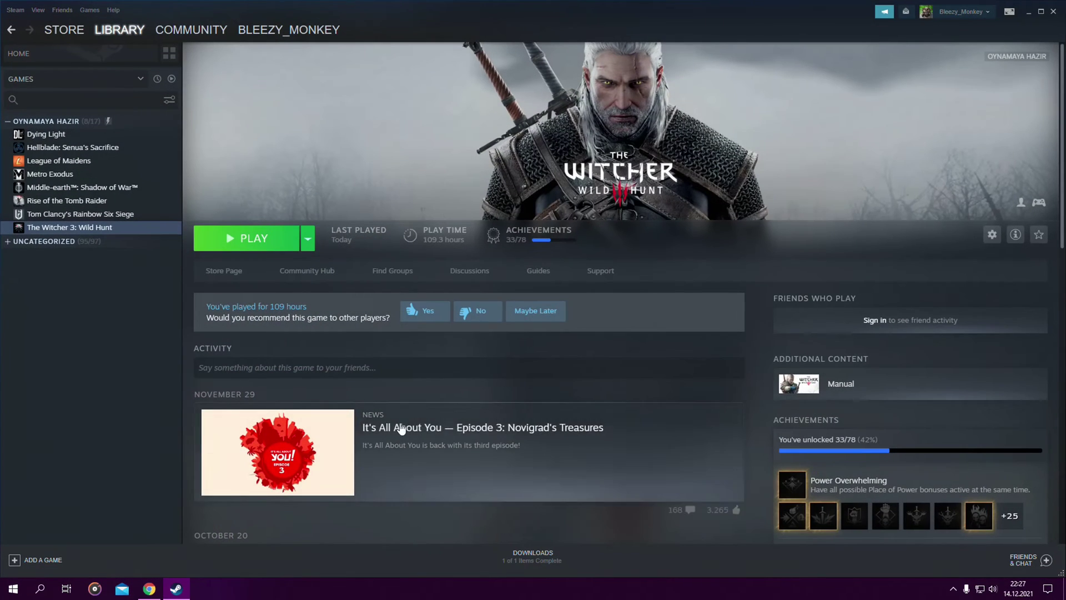
click(988, 232)
mouse_move(1007, 299)
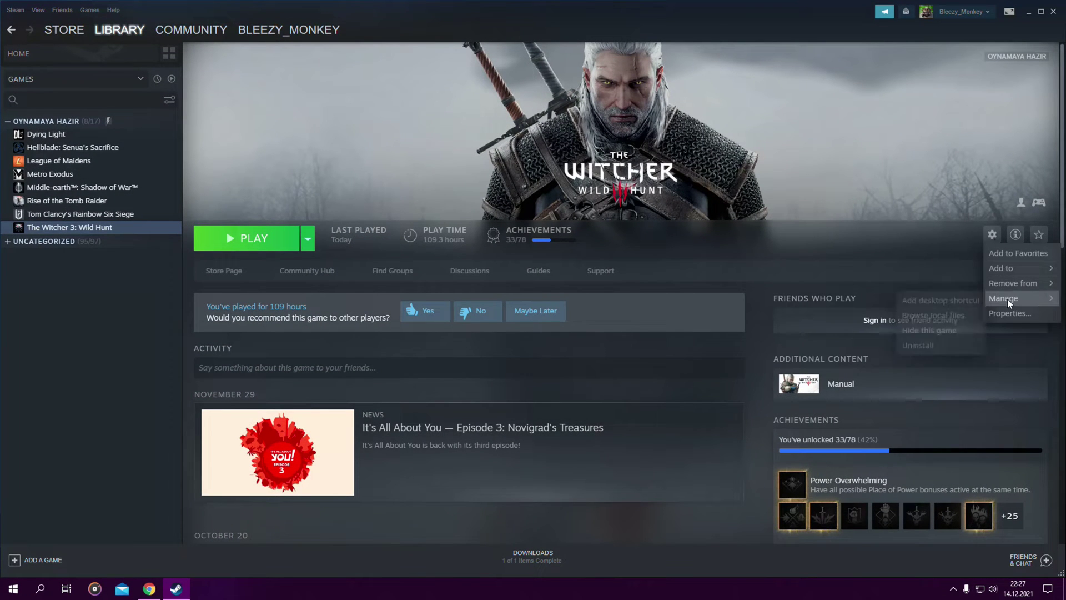
click(925, 315)
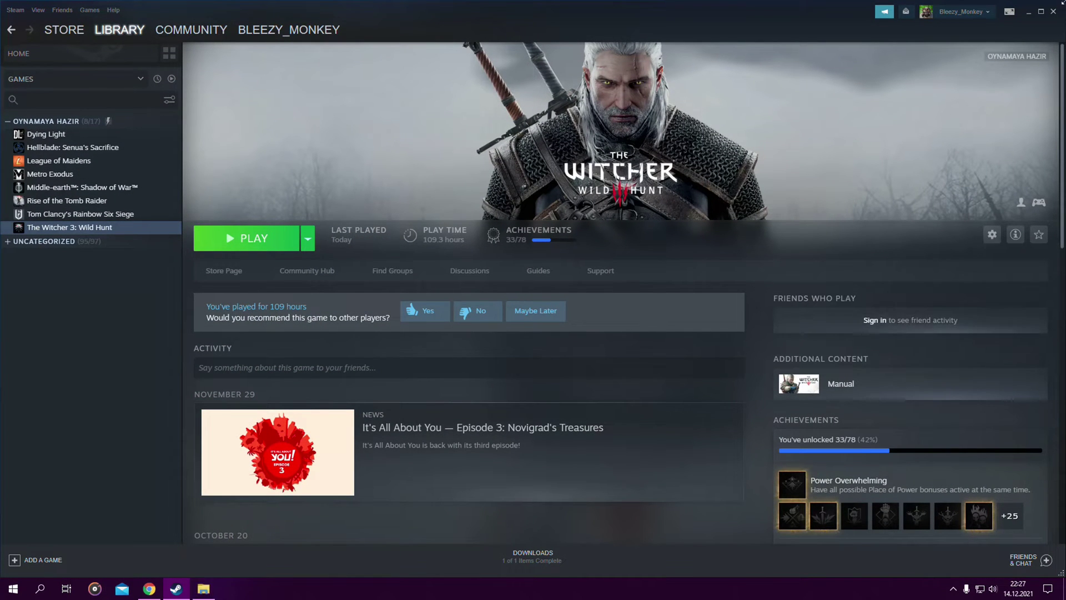
click(1053, 16)
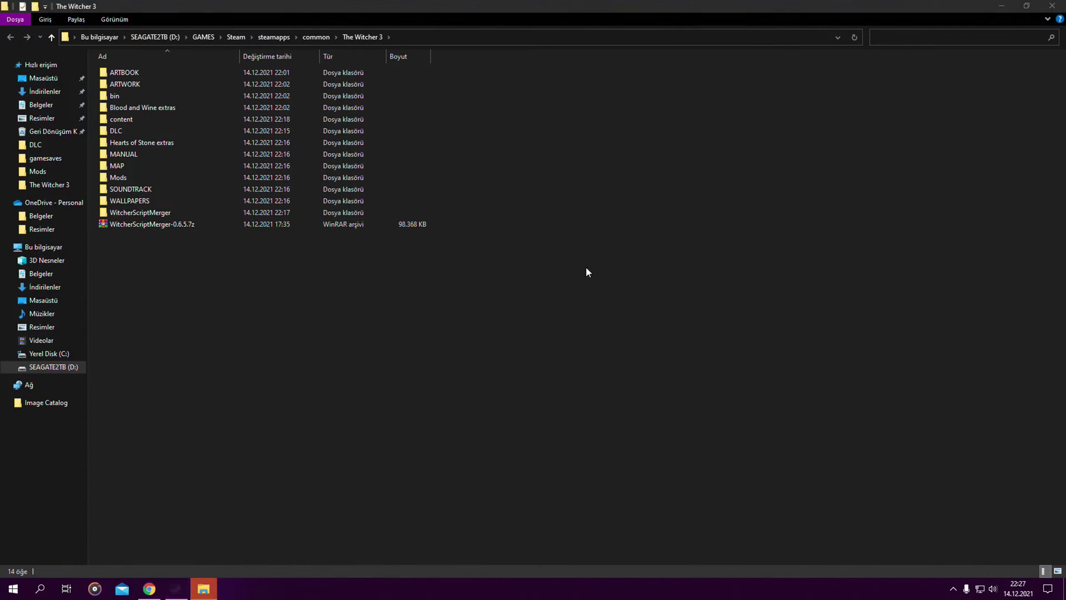
- Delete the Mods folder from the game's installation folder
click(137, 177)
right_click(133, 178)
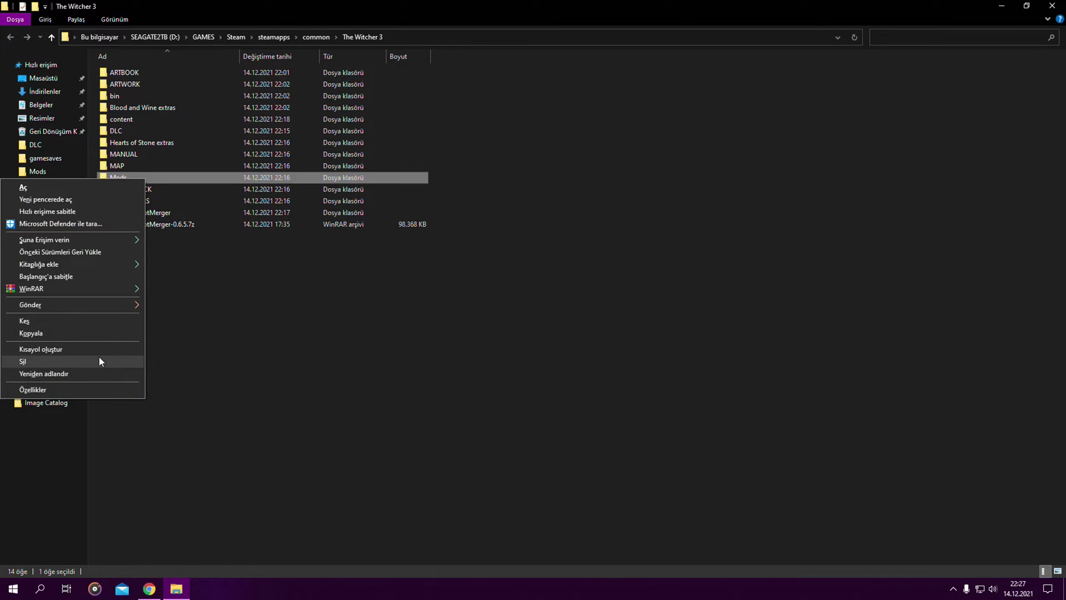
click(99, 359)
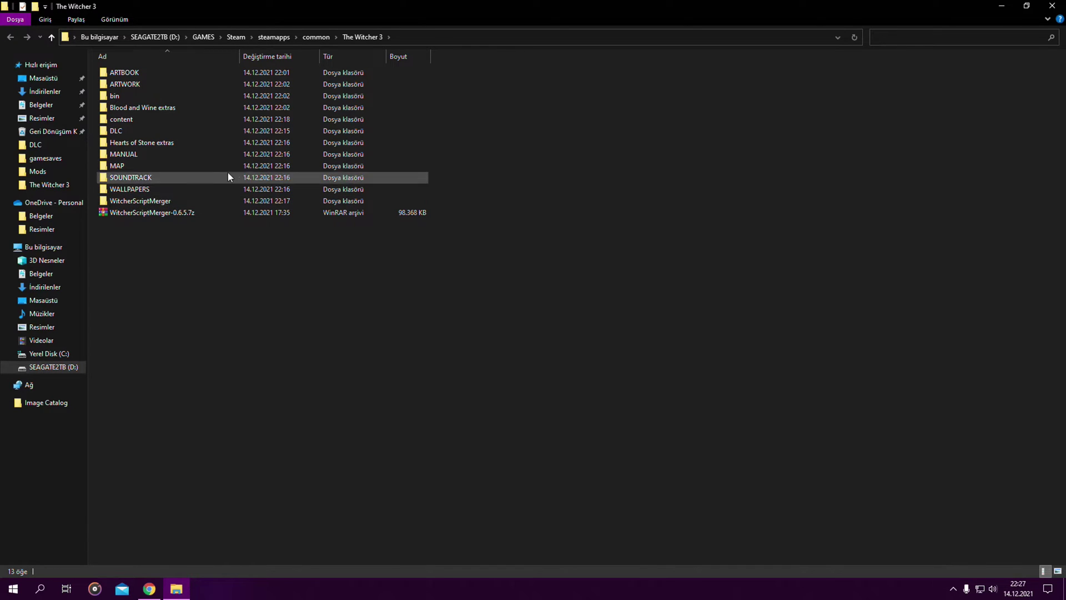
- Delete the dlcBootstrap, dlcRadishSeeds and dlcStoryboardUi folders from the game's DLC folder
double_click(146, 130)
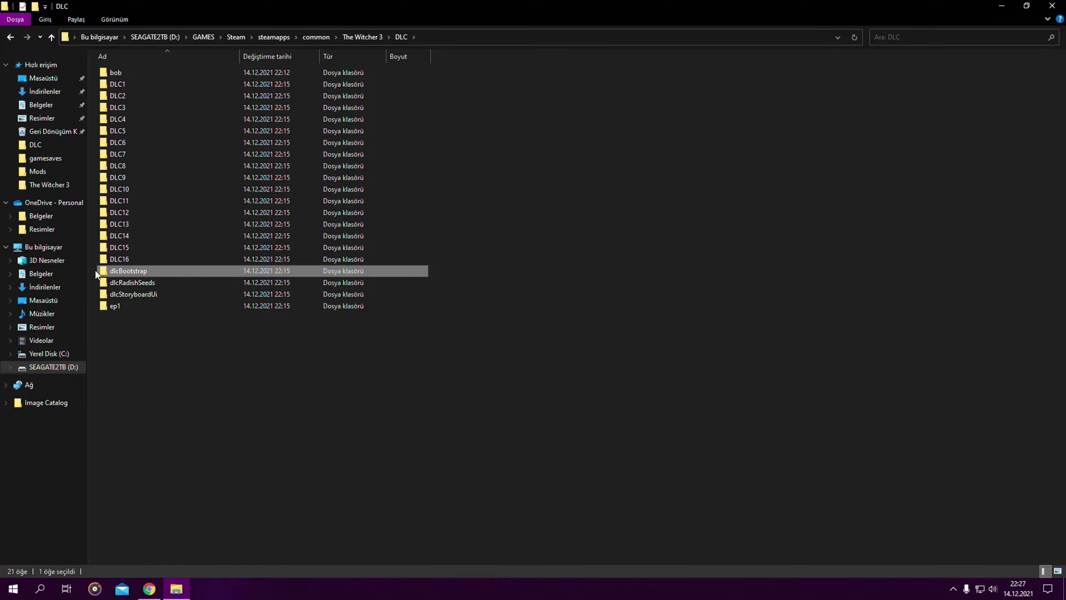
drag(93, 266, 143, 292)
right_click(144, 291)
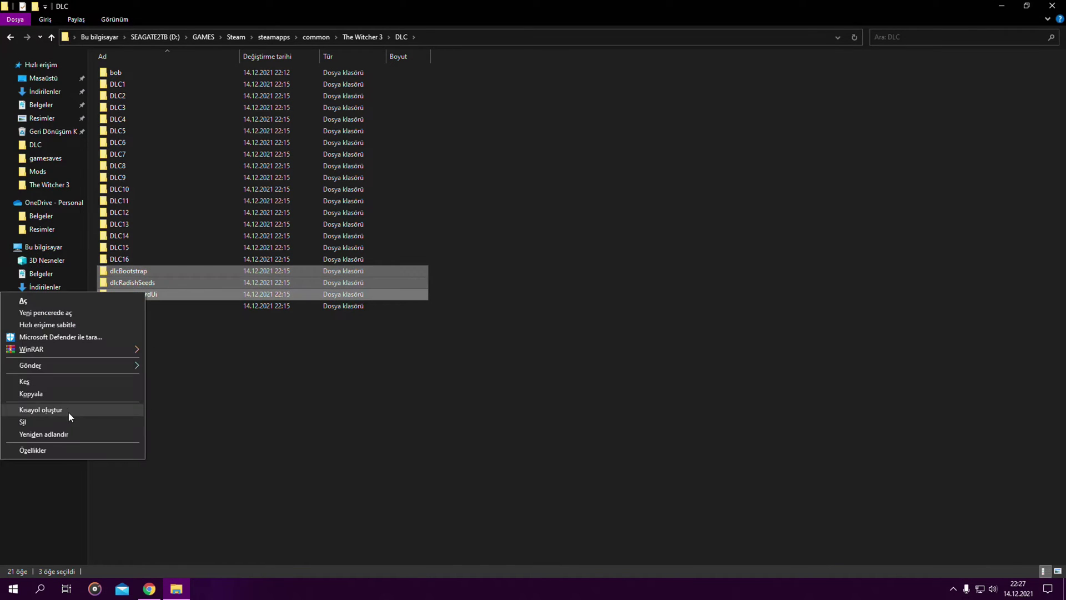
click(69, 419)
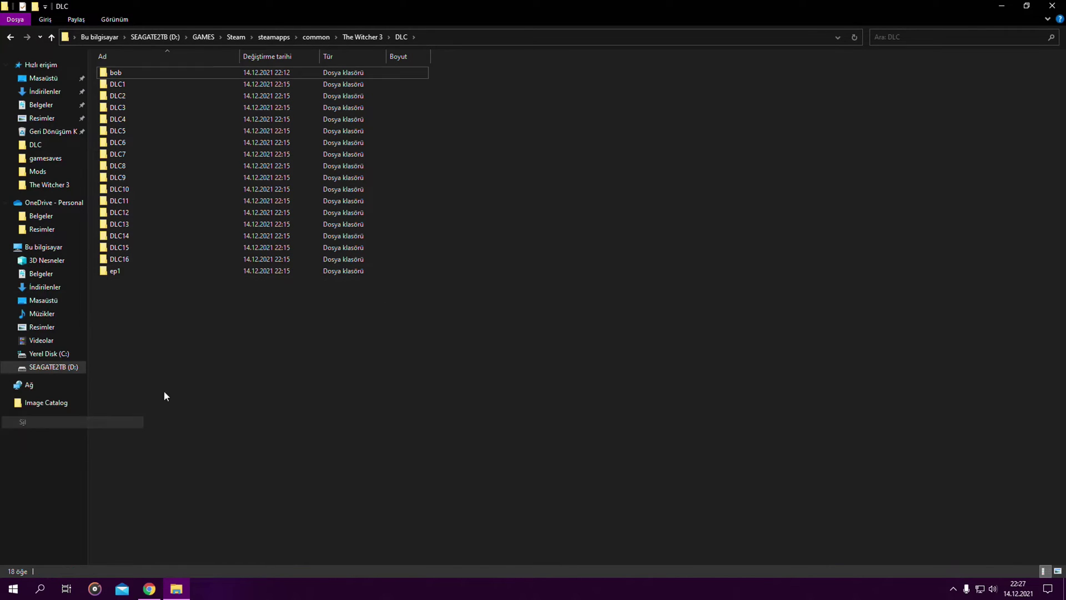
- Delete the item listed right after movies in the game's content\content0 folder and return to the main game folder
click(10, 37)
double_click(126, 119)
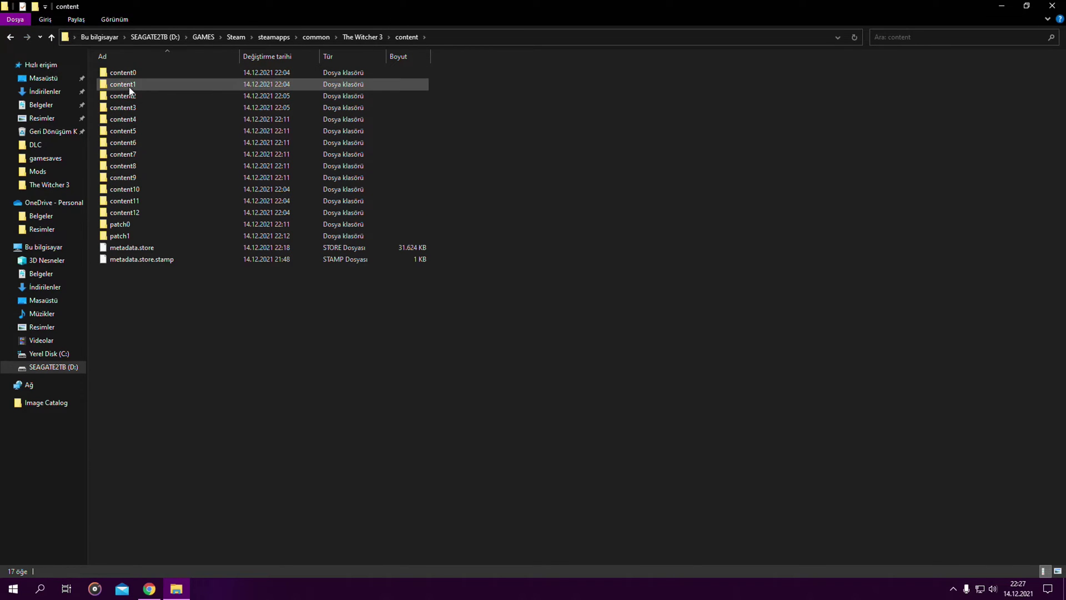
double_click(125, 73)
right_click(135, 120)
click(66, 303)
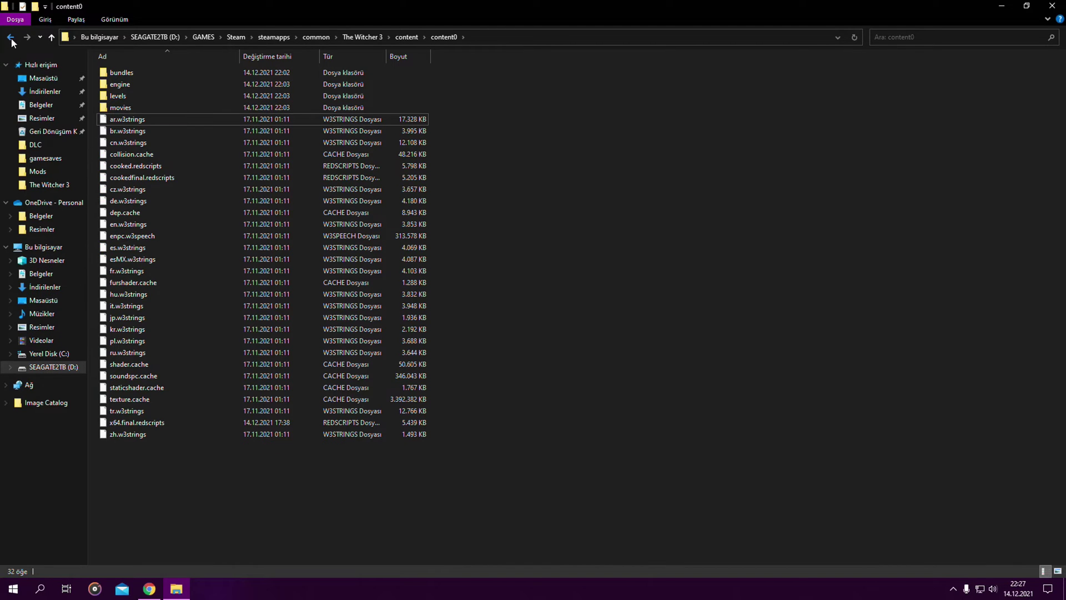
click(11, 37)
click(11, 37)
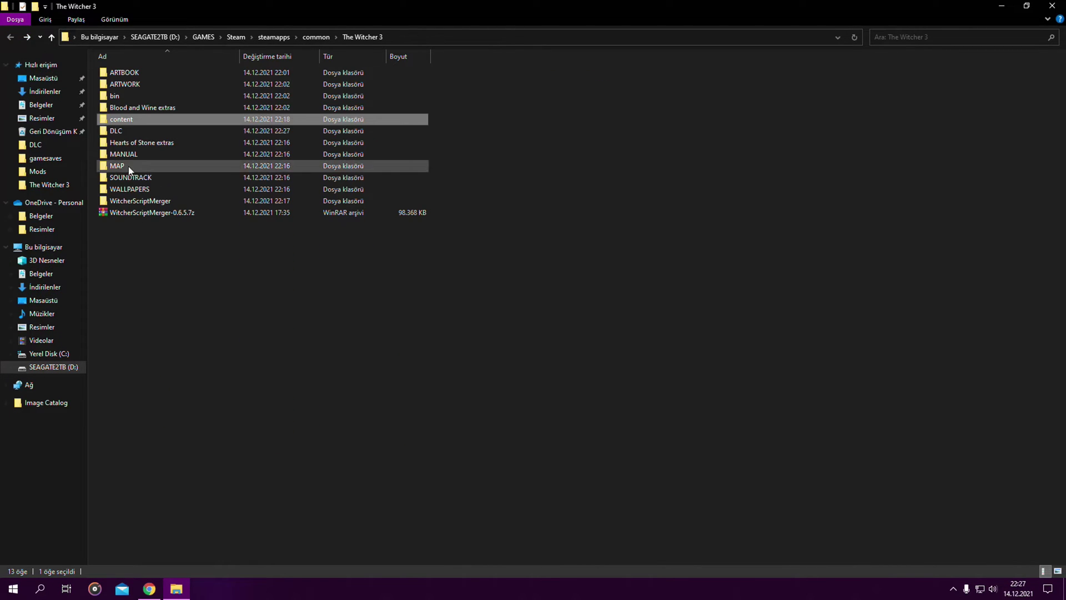
- Delete the bin folder from the game's installation folder and close the file window
click(121, 96)
right_click(121, 96)
click(94, 280)
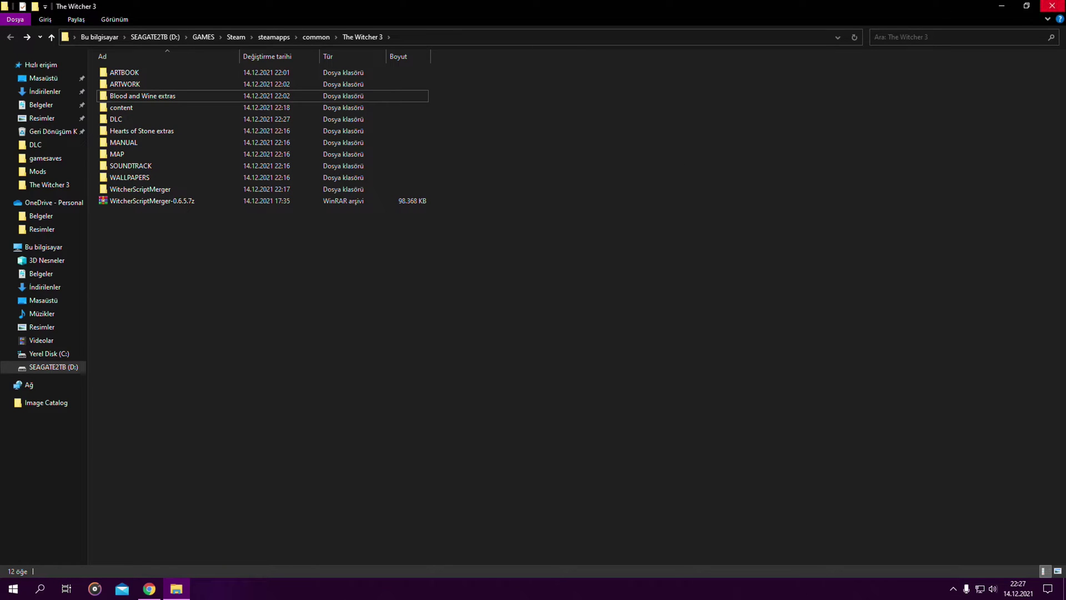
click(1052, 6)
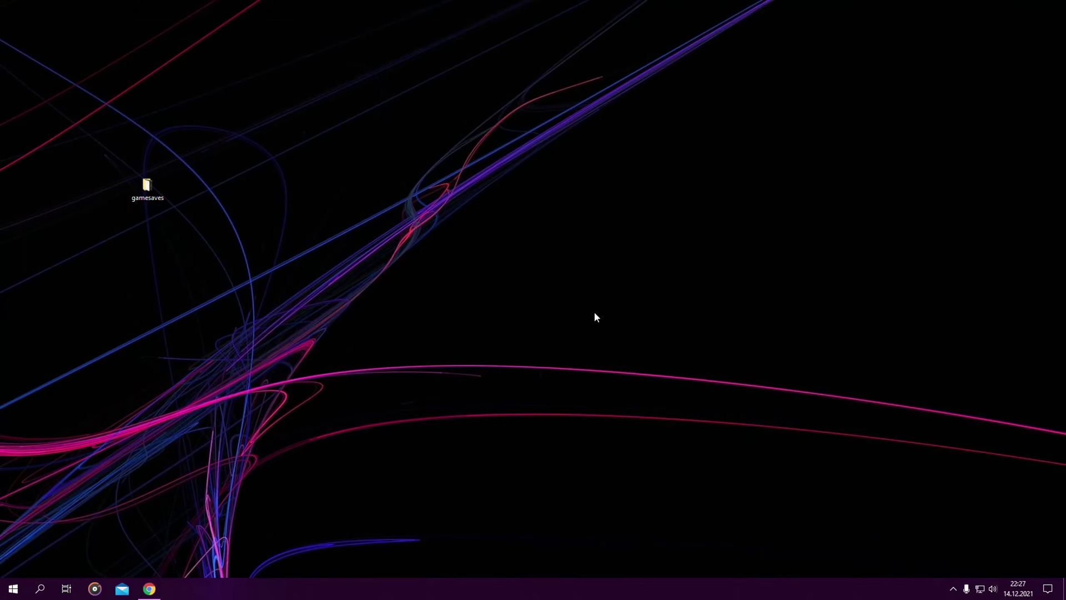
- Open the account's folder inside Steam's userdata folder under Program Dosyaları (x86) on the C: drive
key(super+e)
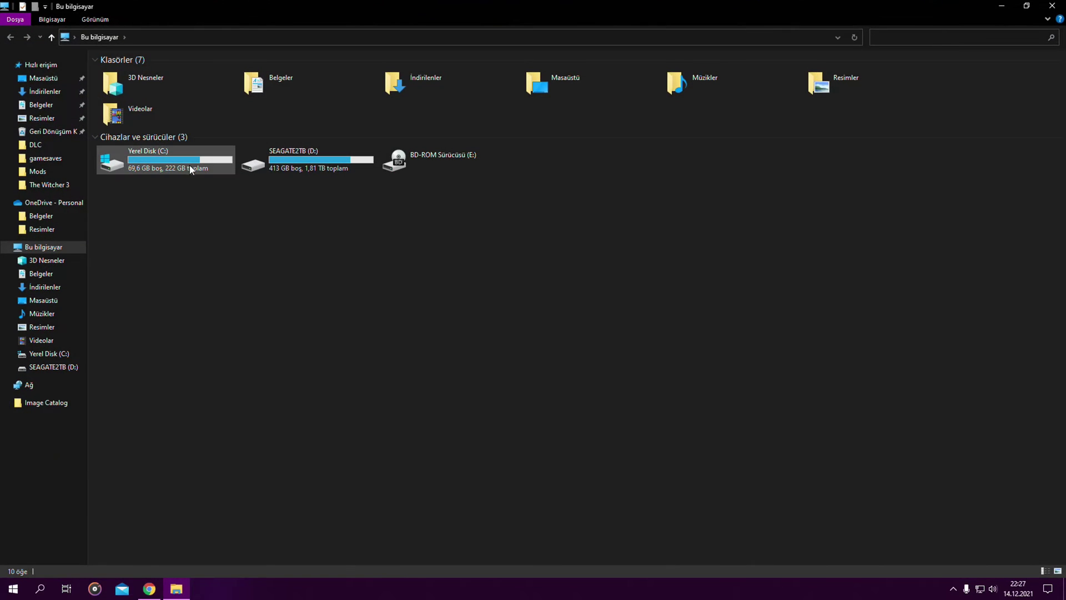
double_click(187, 163)
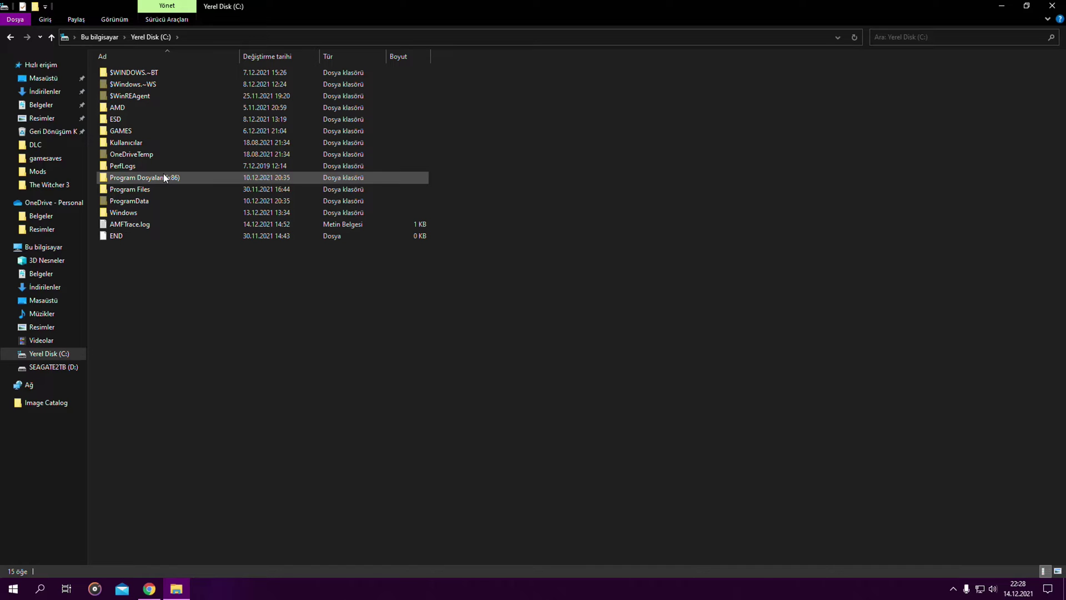
double_click(171, 178)
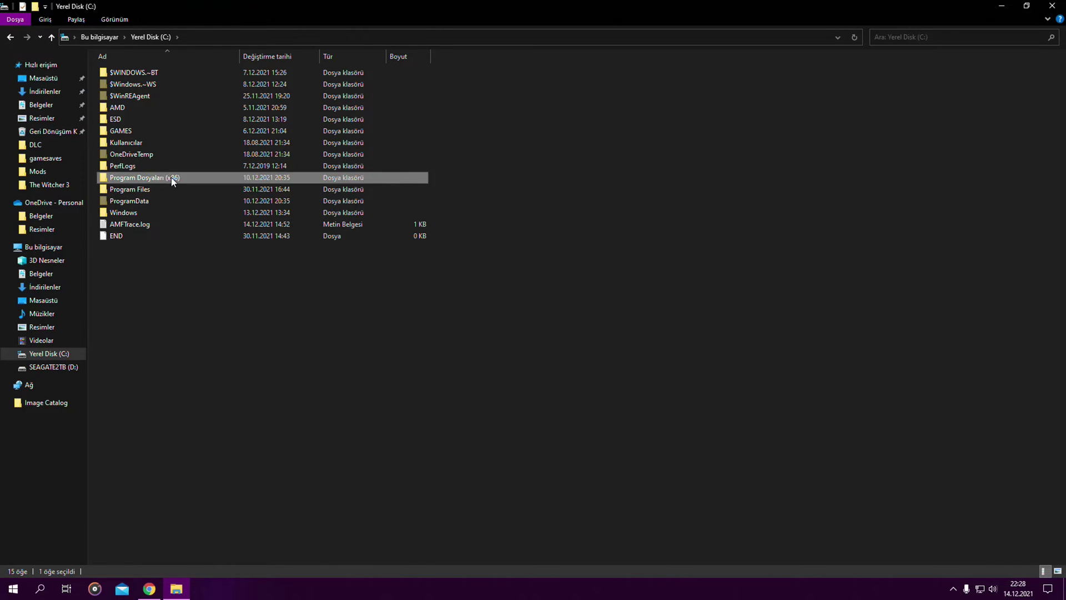
scroll(154, 389, down, 5)
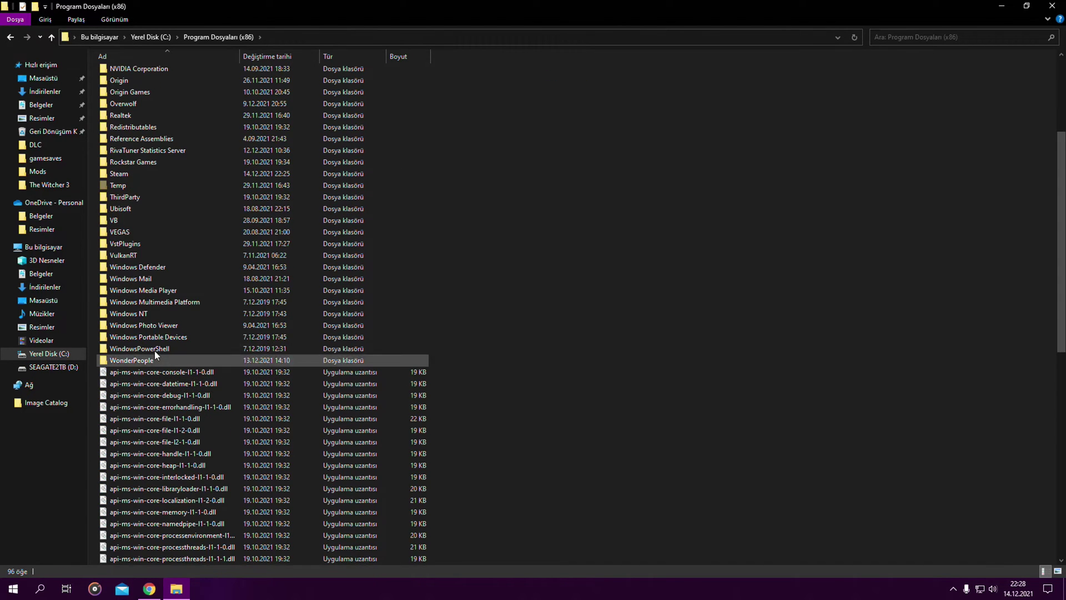
double_click(136, 175)
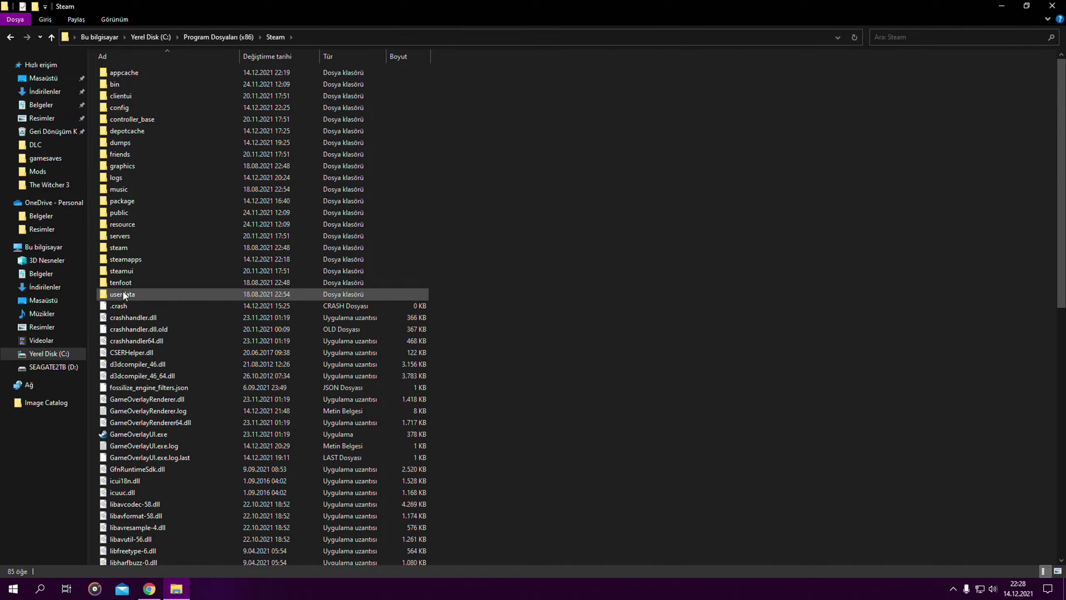
double_click(121, 295)
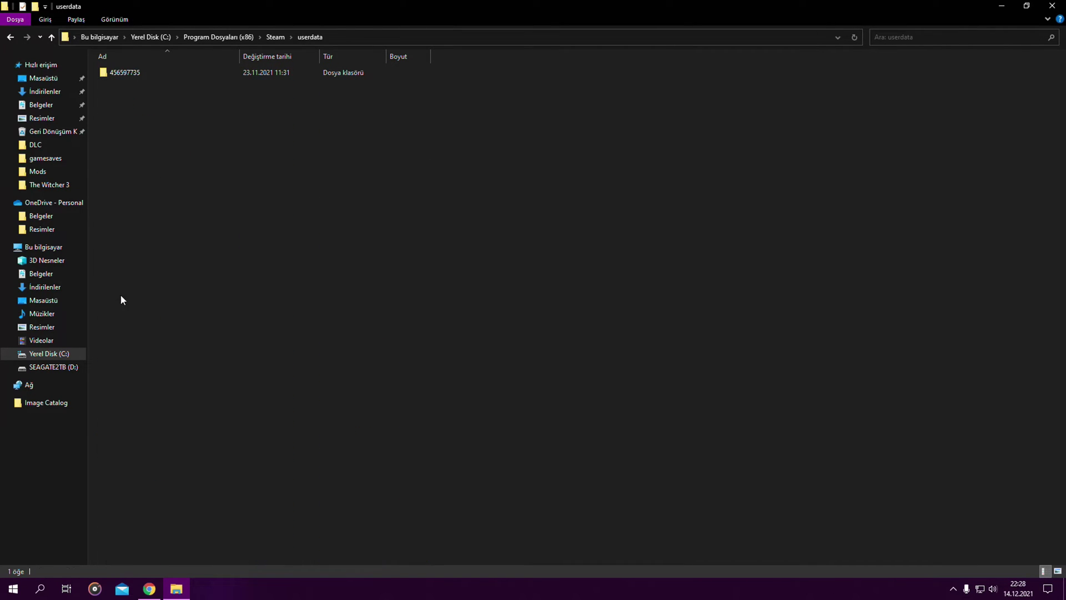
double_click(130, 72)
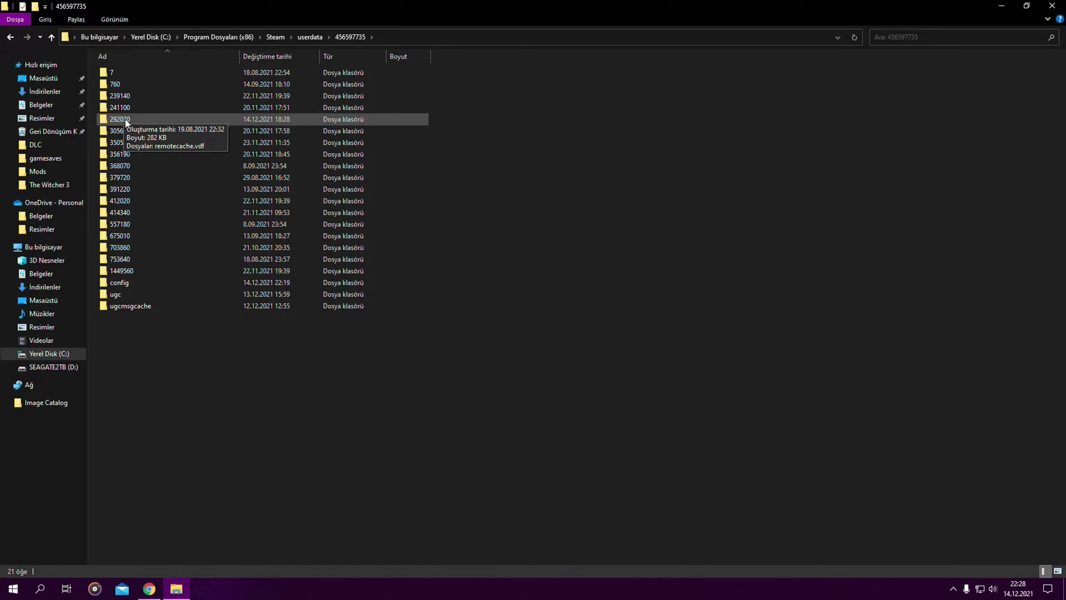
- Delete remotecache.vdf from the 292030 folder and close the file window
click(125, 119)
double_click(124, 119)
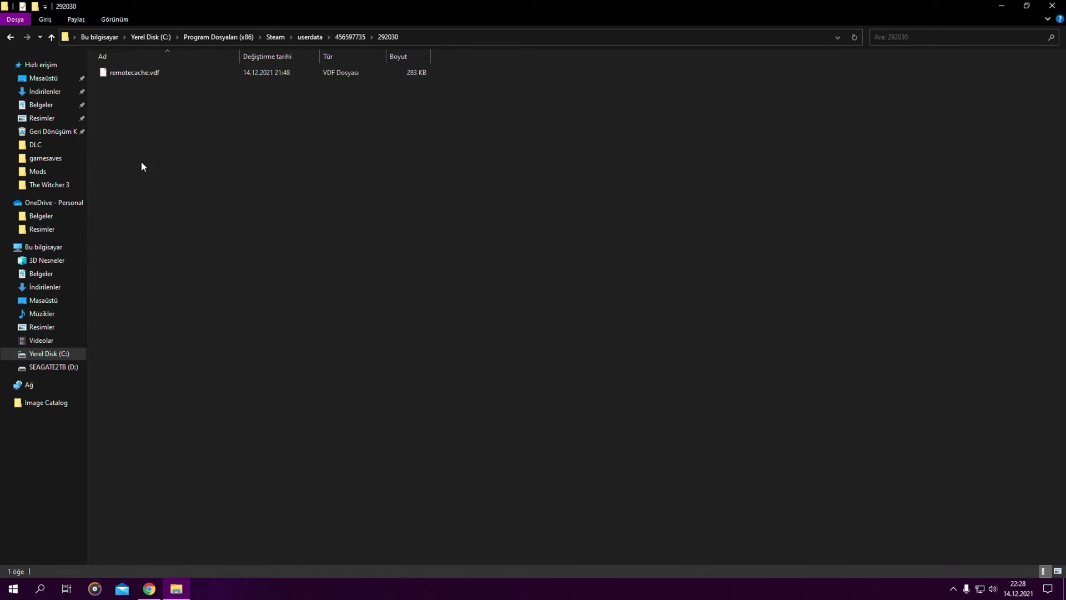
click(141, 74)
right_click(142, 75)
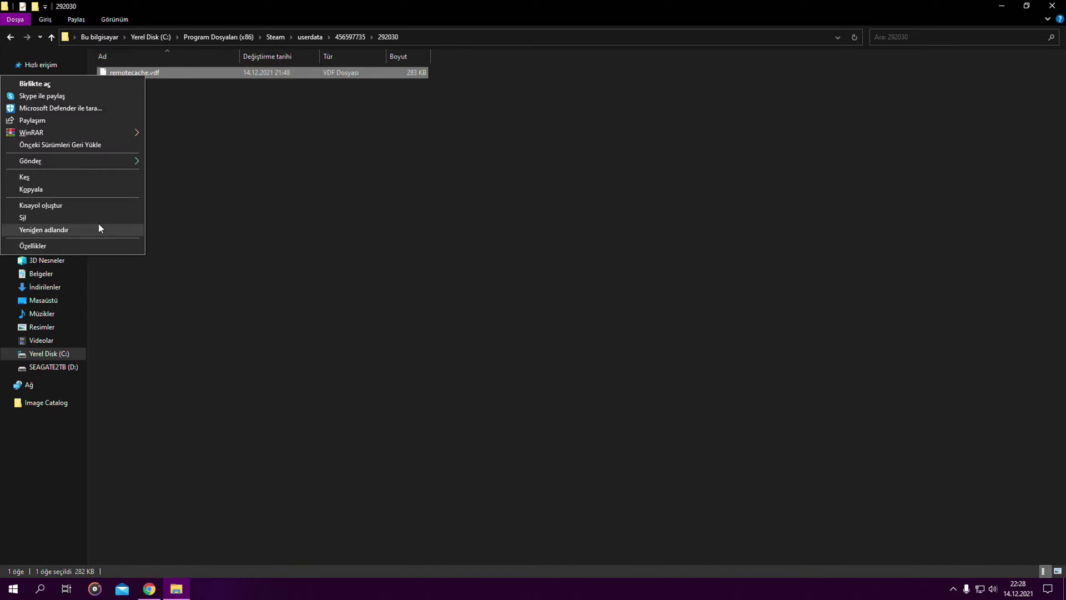
click(128, 216)
click(1062, 7)
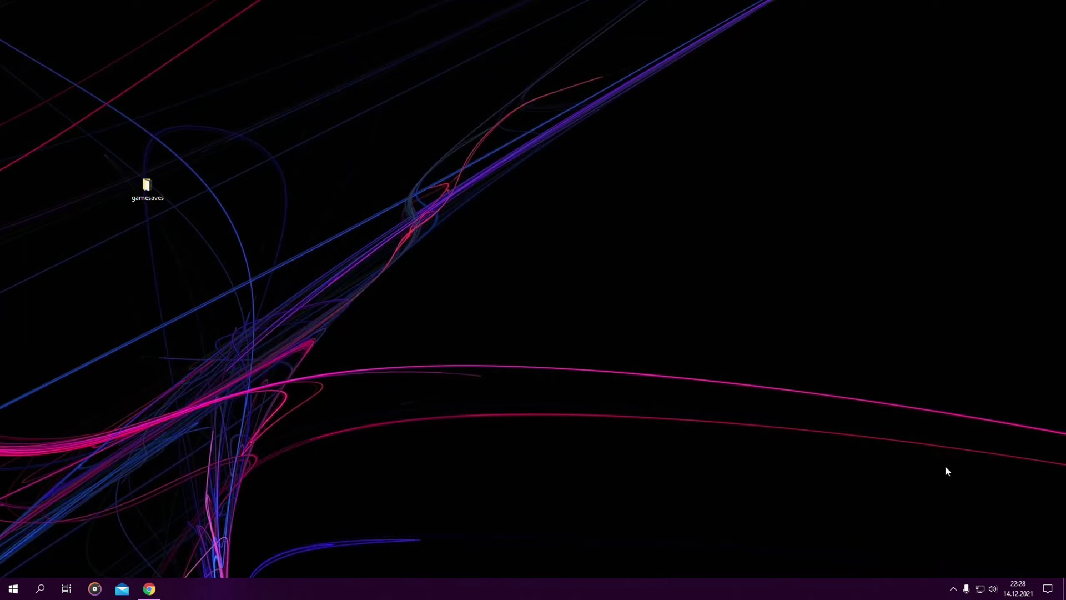
- Open The Witcher 3: Wild Hunt's properties in Steam and toggle the general option for keeping game saves in the Steam Cloud
click(954, 589)
click(954, 588)
right_click(941, 569)
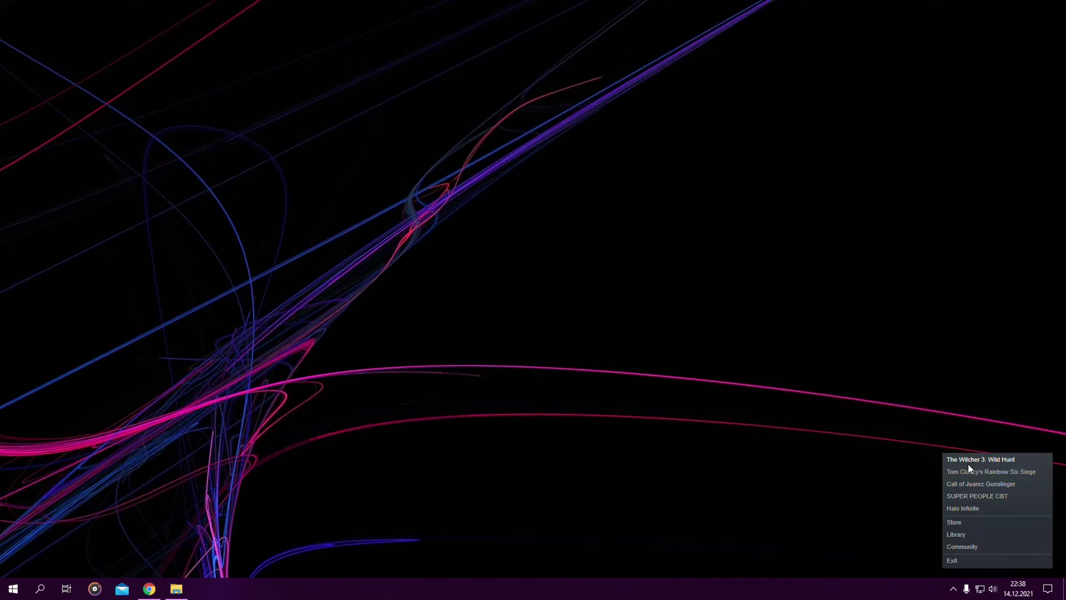
click(942, 570)
click(942, 570)
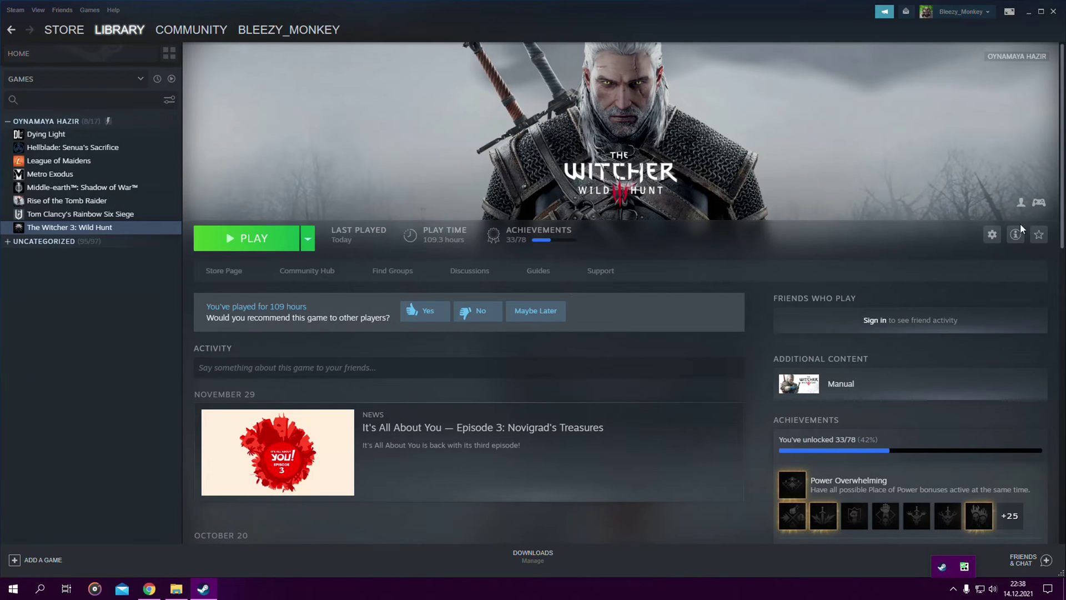
click(993, 234)
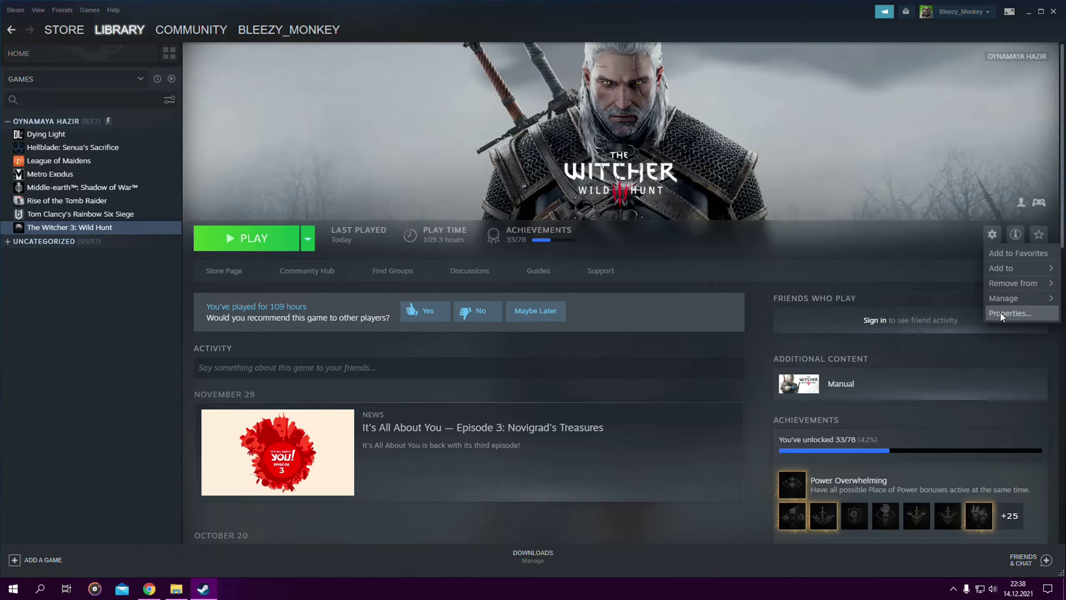
click(1001, 312)
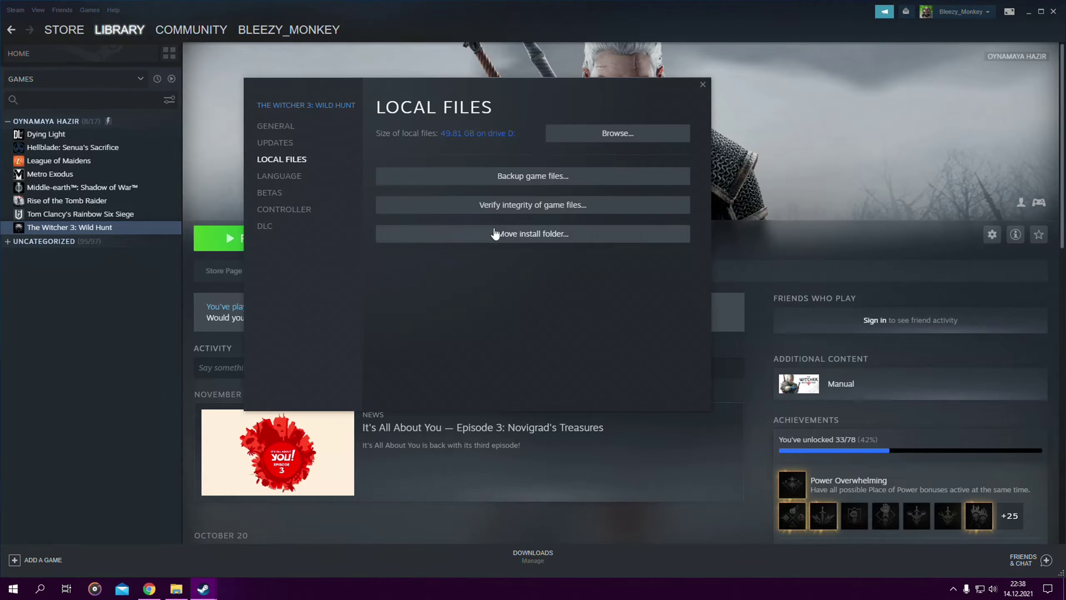
click(275, 126)
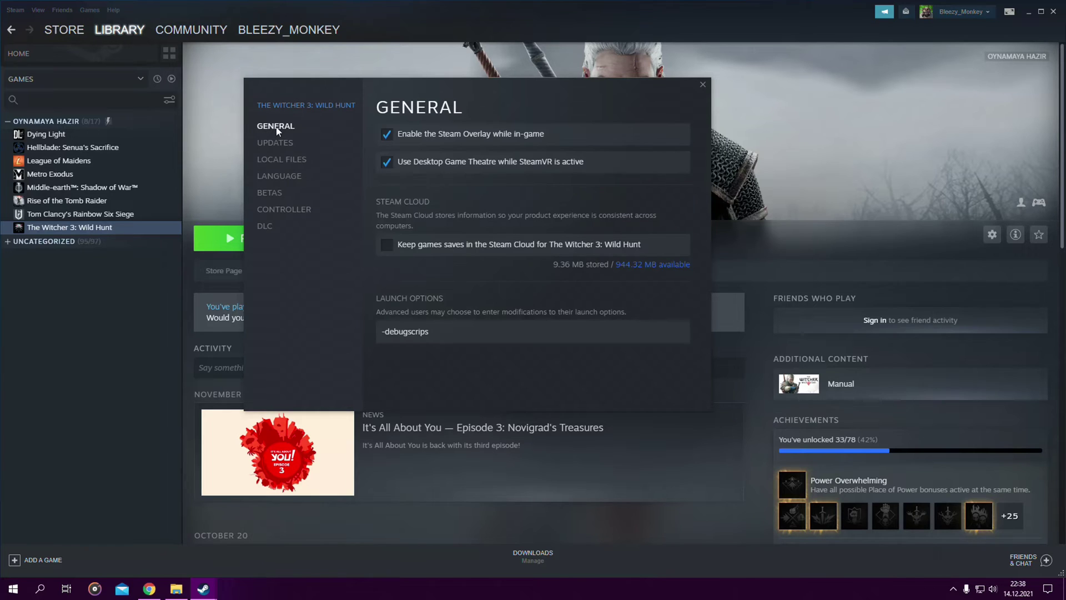
click(386, 246)
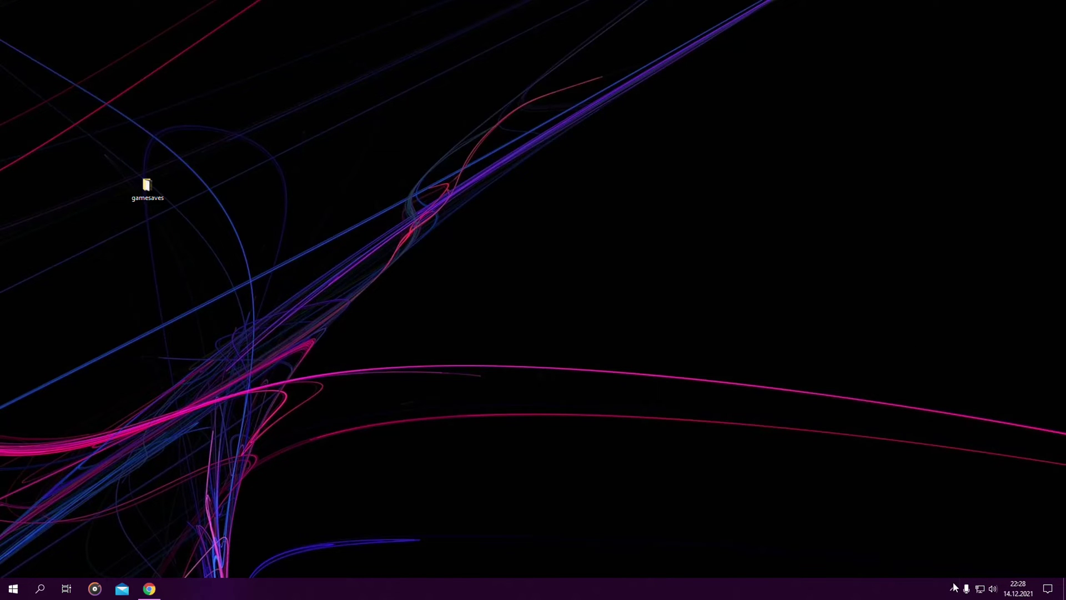
- Start verifying the integrity of The Witcher 3: Wild Hunt's local game files in Steam
click(954, 589)
click(945, 565)
click(993, 235)
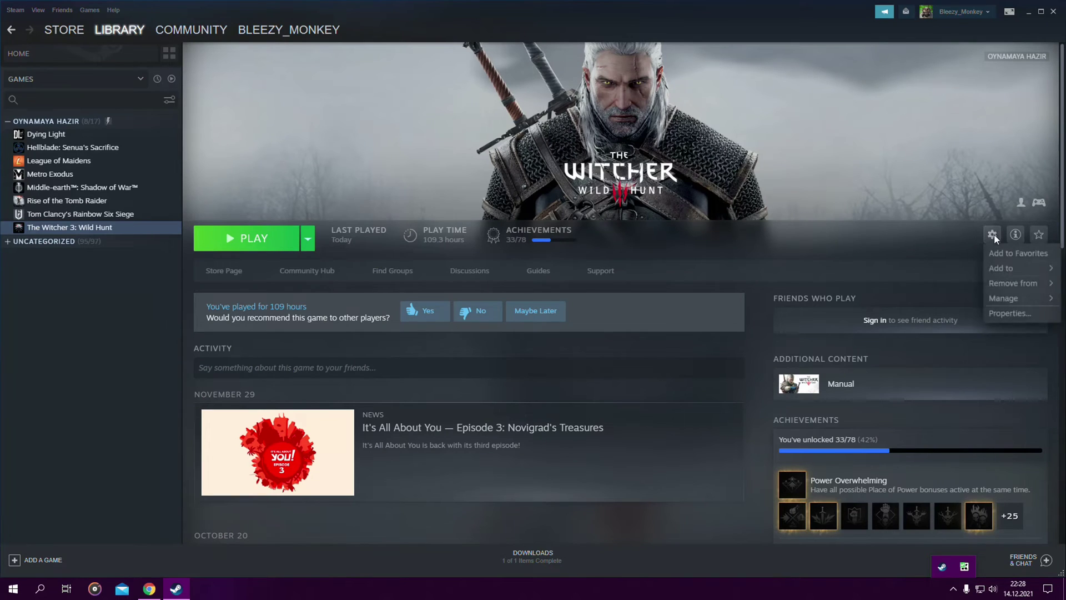
click(1017, 320)
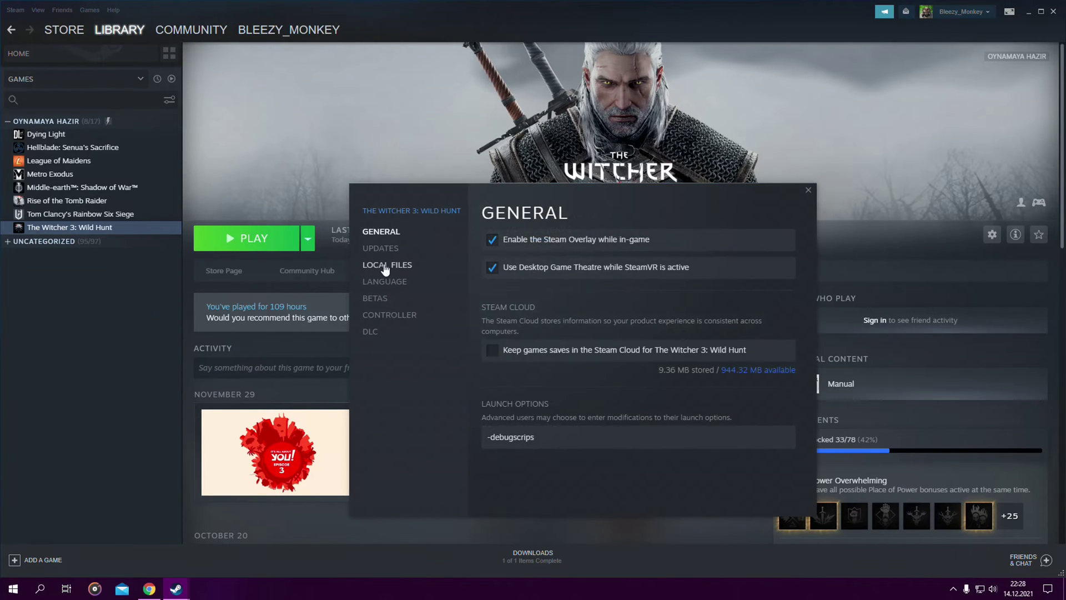
click(387, 265)
click(618, 314)
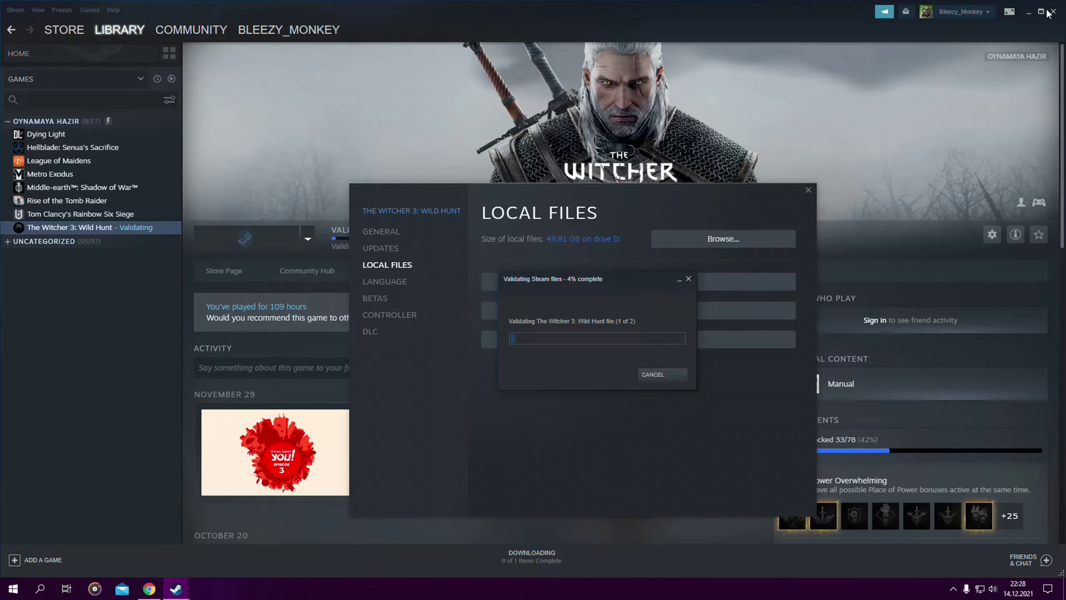
- Open the SBUİ folder inside MODS\Mod Files on the D: drive to view the downloaded mod archives
key(super+e)
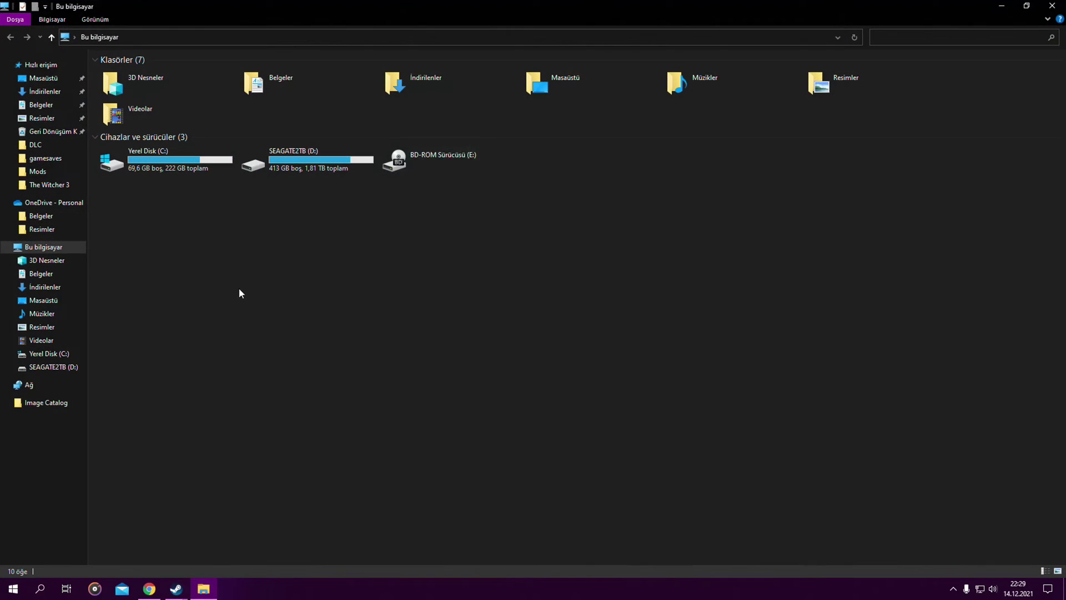
double_click(296, 166)
double_click(149, 102)
double_click(139, 97)
double_click(140, 85)
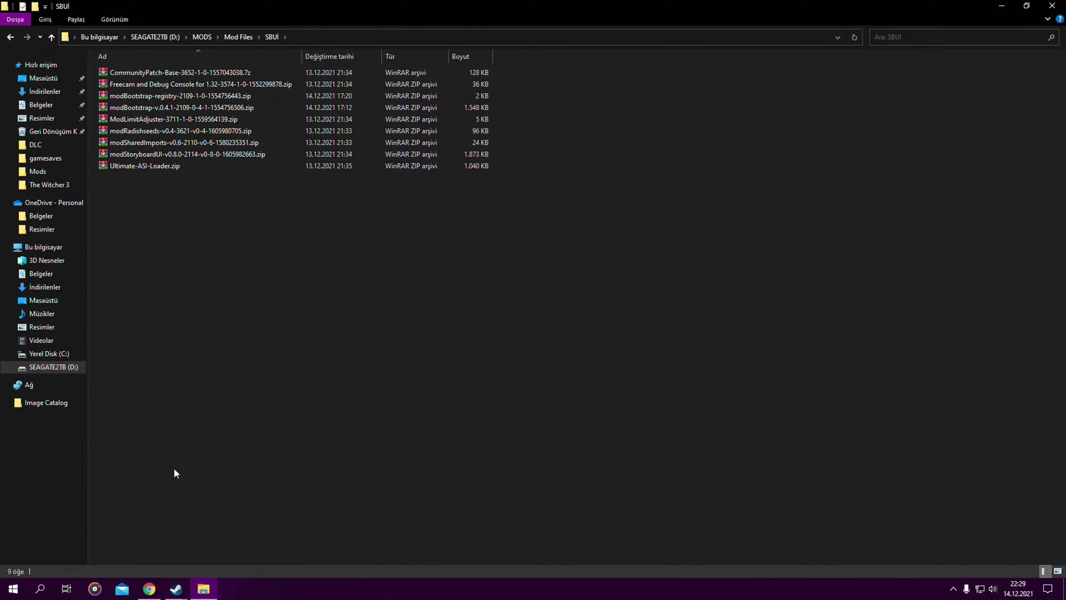
- Switch to Chrome and look through the open mod download pages, including Community Patch - Base, then return to the file window
click(149, 590)
click(33, 8)
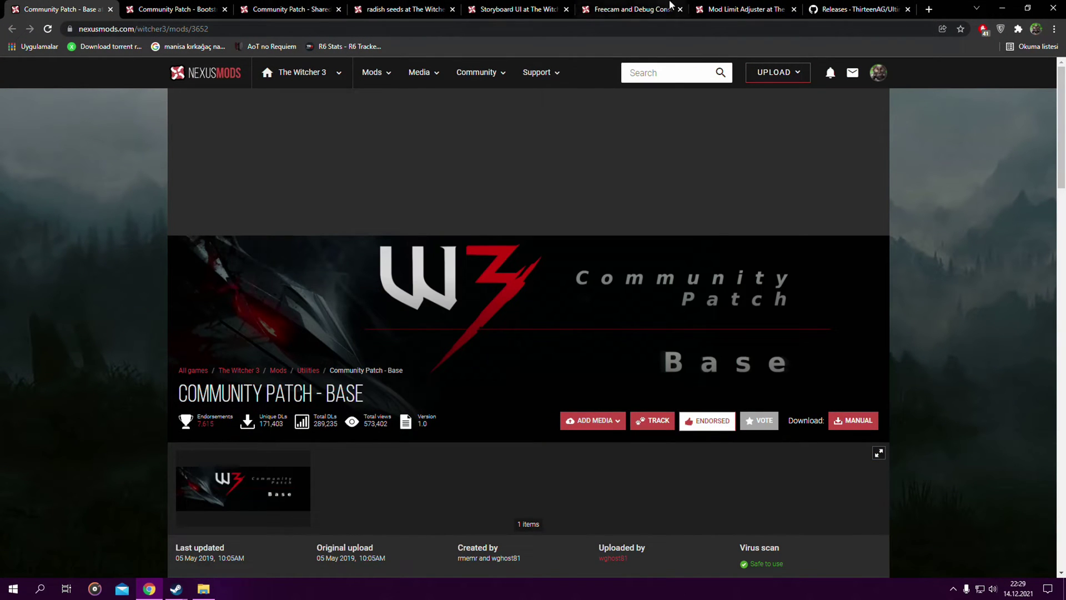
click(863, 5)
click(189, 9)
click(67, 8)
click(203, 590)
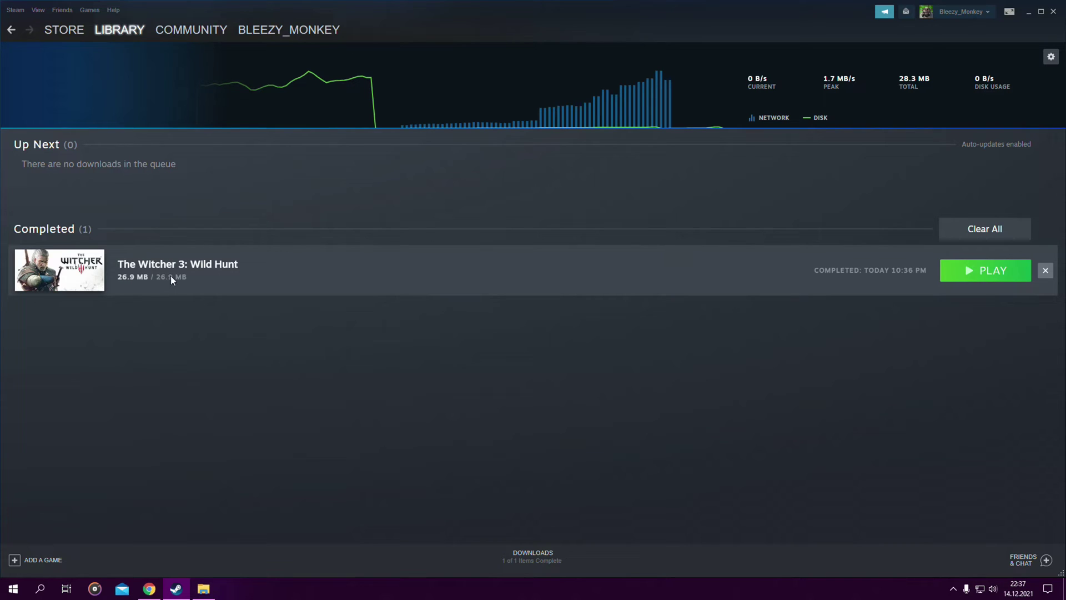
- Remove The Witcher 3: Wild Hunt from Steam's completed downloads and minimize the Steam window
click(1045, 270)
click(1028, 11)
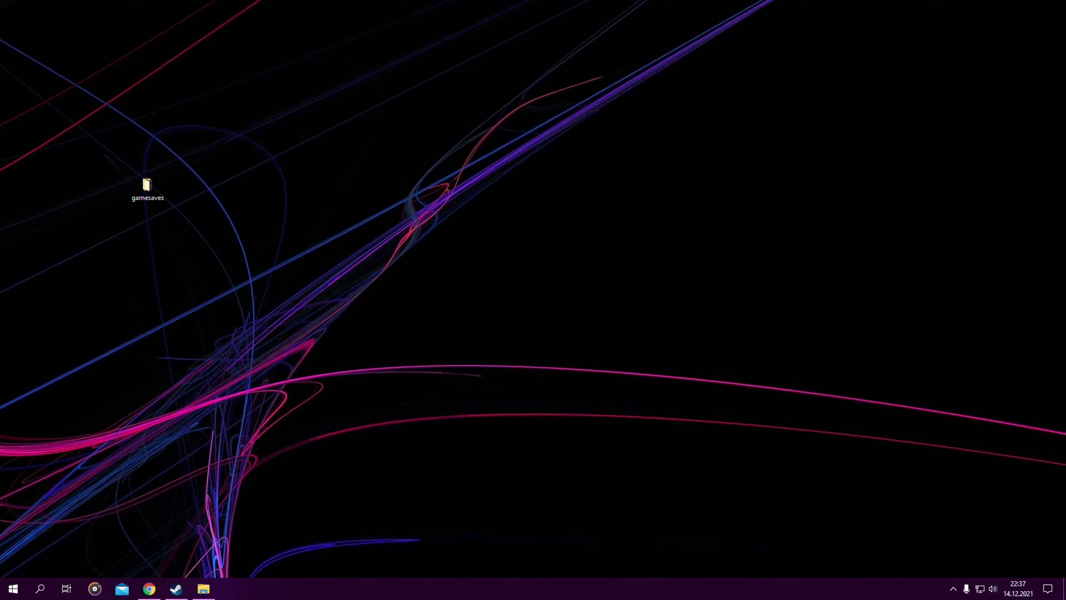
- Check the Documents folder (Belgeler) for a Witcher 3 folder and close the file window
key(super+e)
double_click(321, 78)
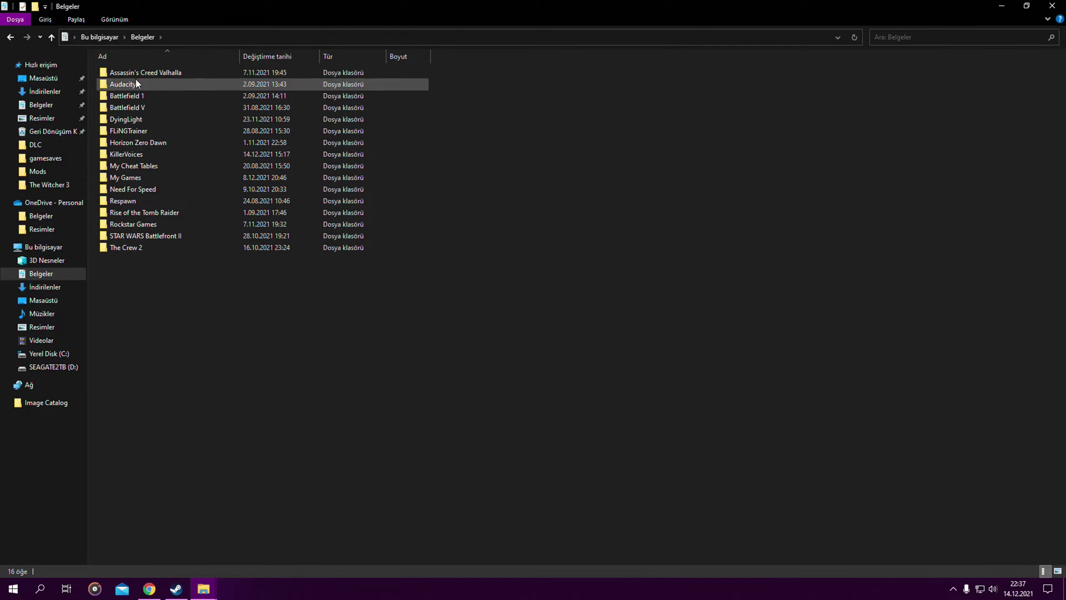
click(1052, 6)
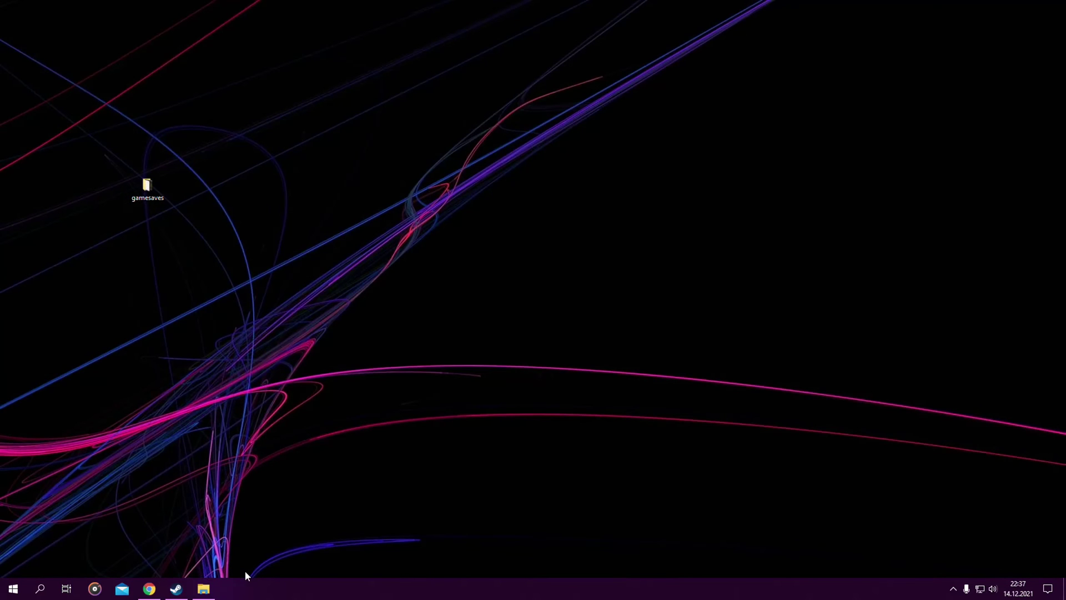
- Launch The Witcher 3: Wild Hunt from the Steam library's recent games and close the Steam window
click(176, 589)
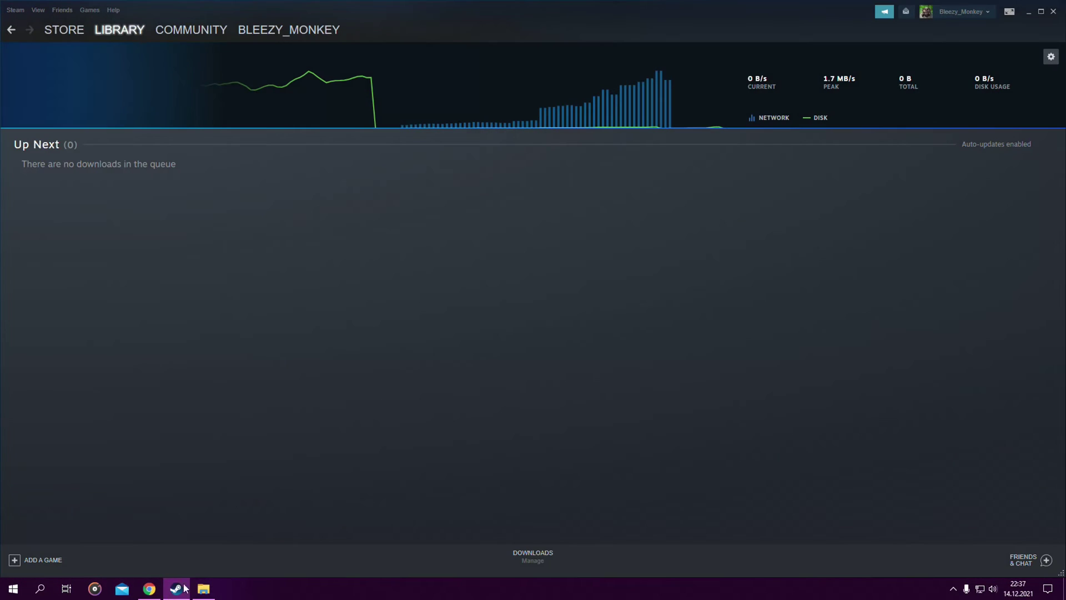
click(129, 30)
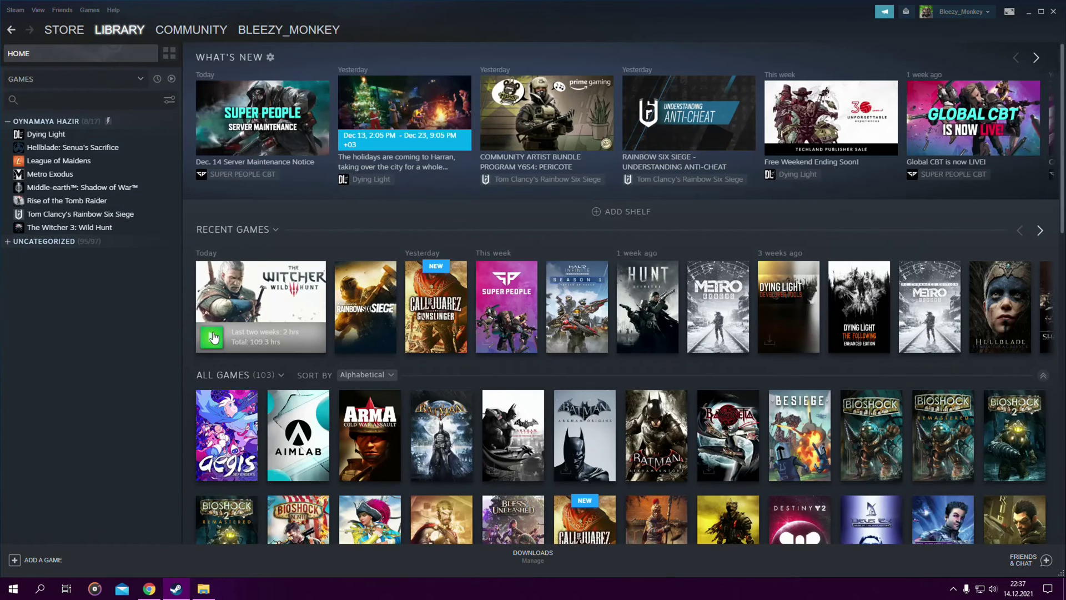
click(212, 335)
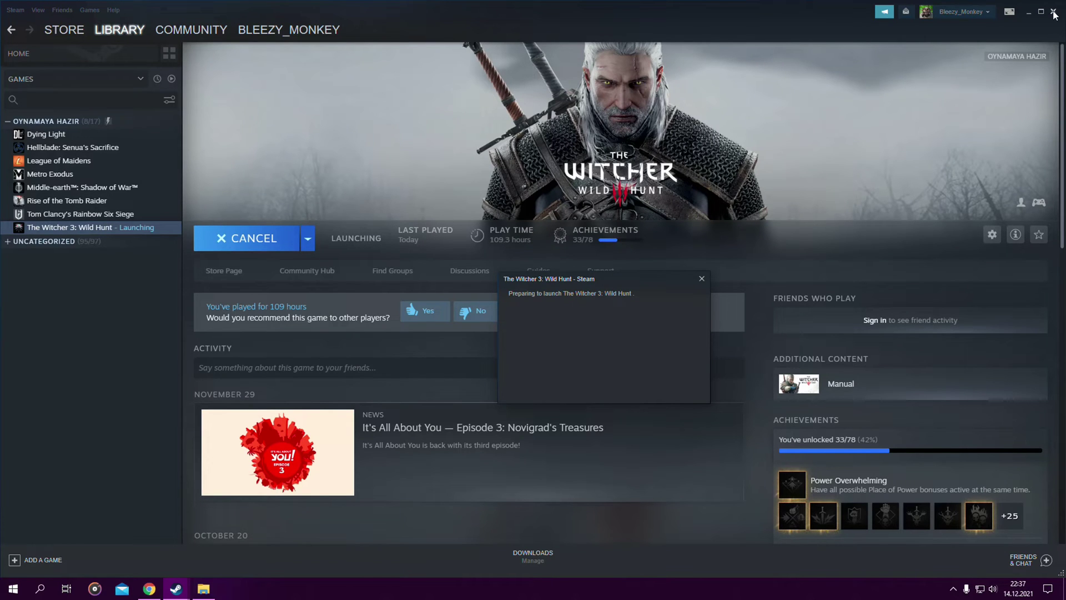
click(1054, 12)
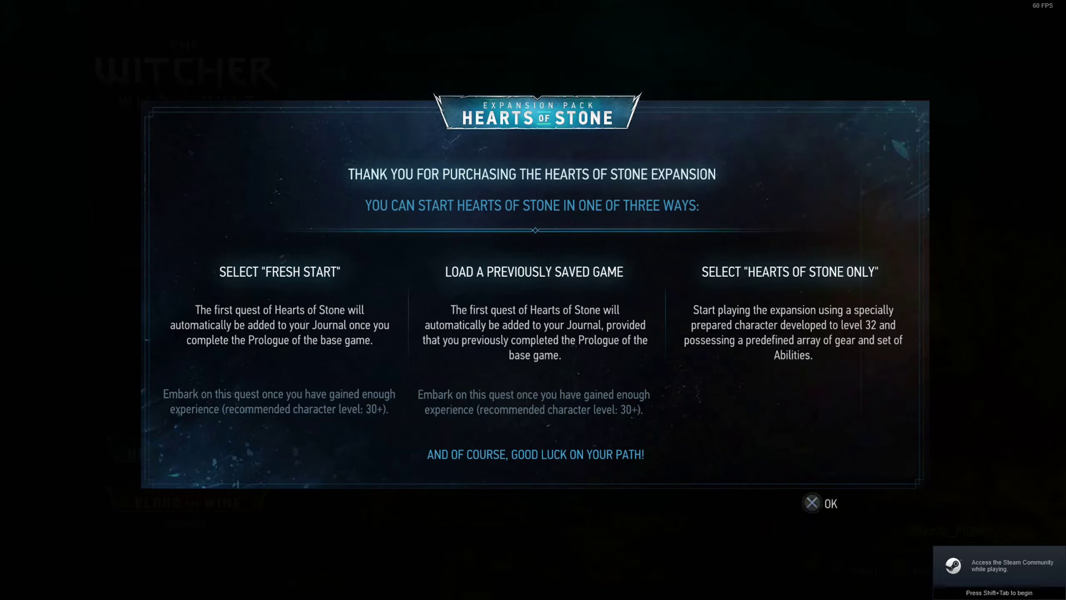
- Dismiss the Hearts of Stone and Blood and Wine messages and exit the game from its main menu
key(Return)
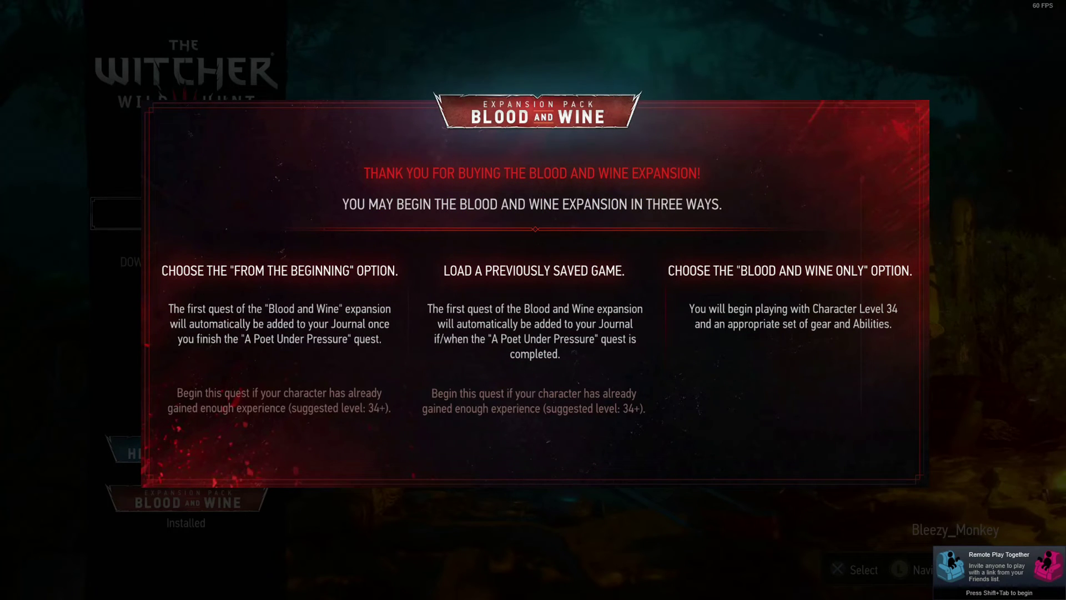
key(Return)
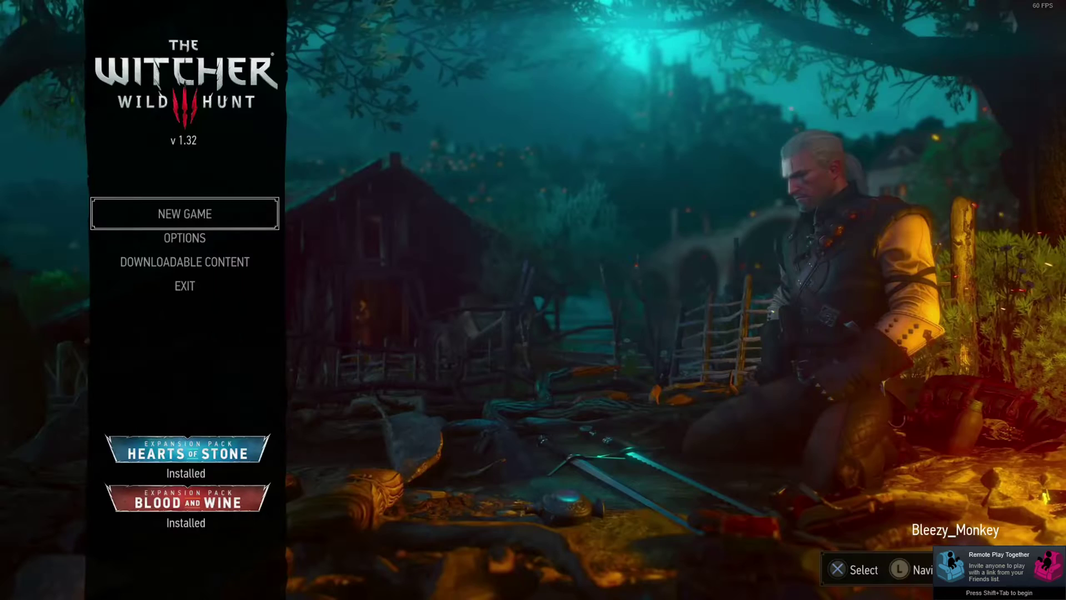
key(Down)
key(Up)
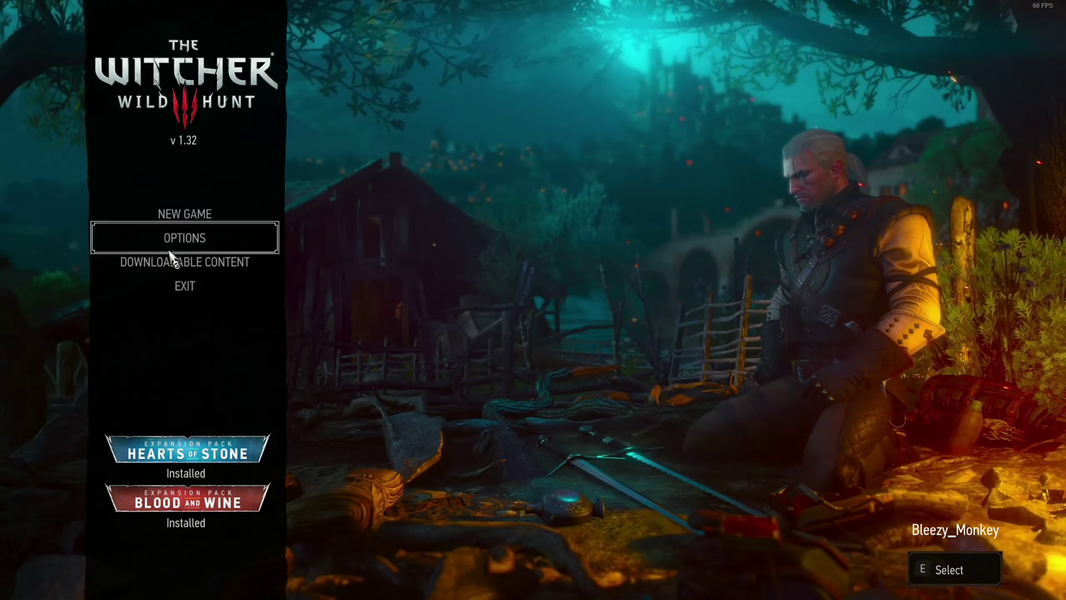
click(190, 289)
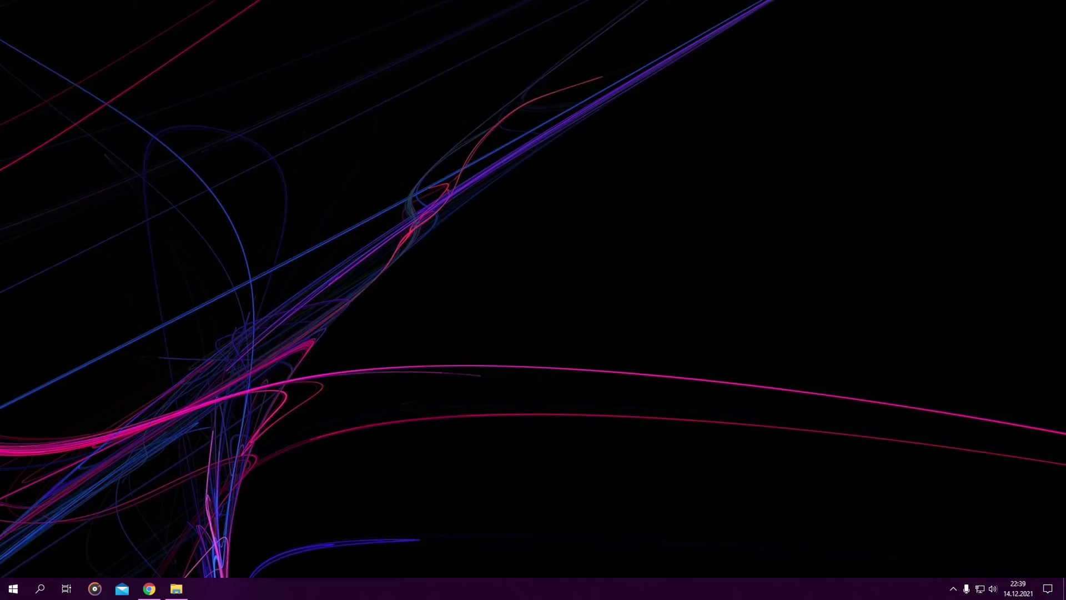
- Open the gamesaves folder inside The Witcher 3 folder in Documents (Belgeler)
key(super+e)
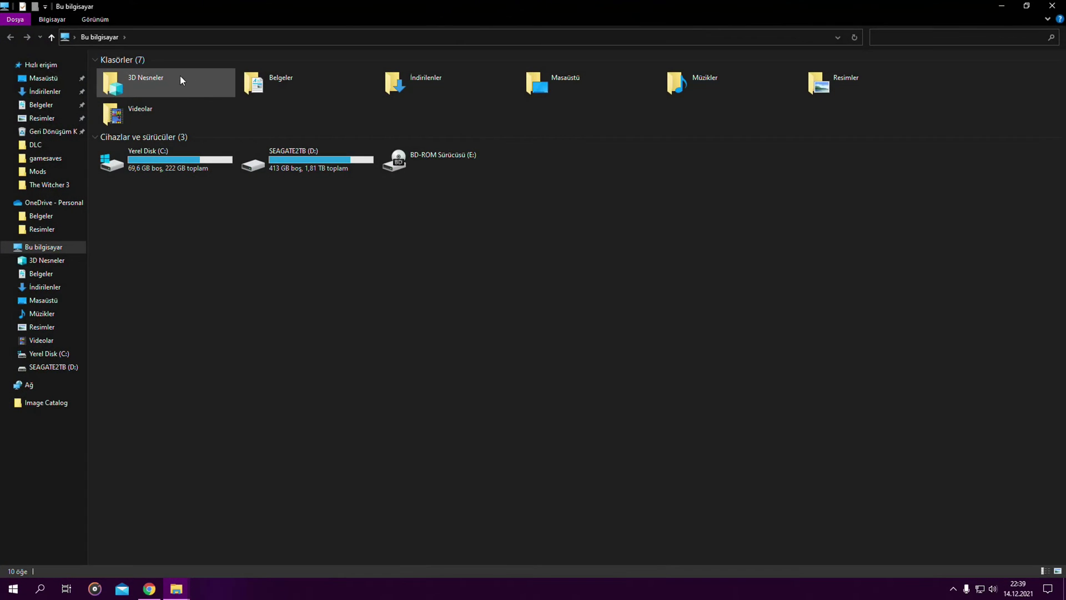
double_click(265, 84)
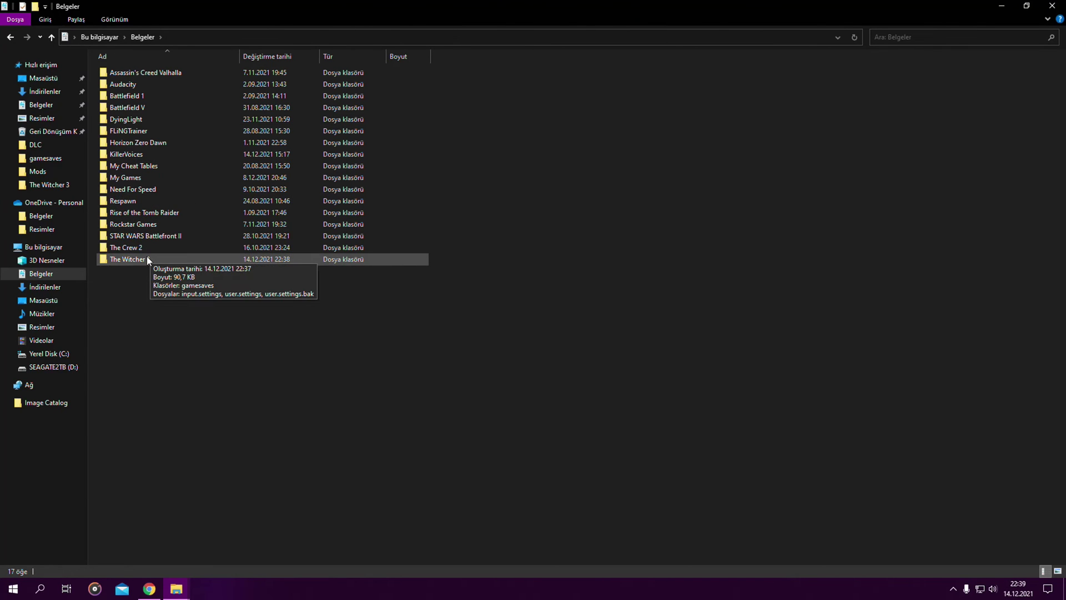
double_click(144, 260)
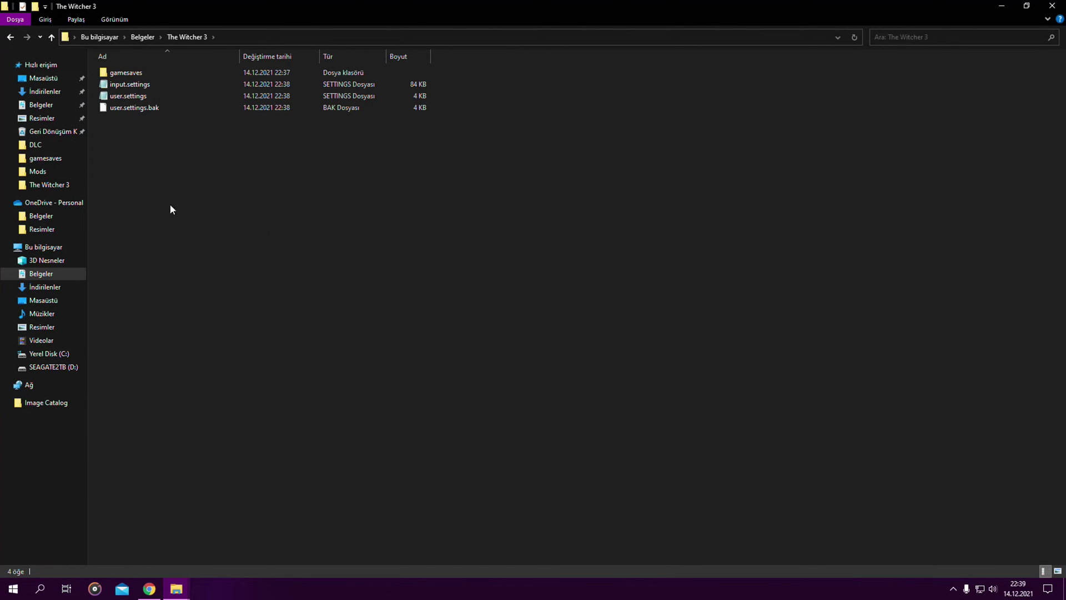
click(123, 75)
double_click(123, 75)
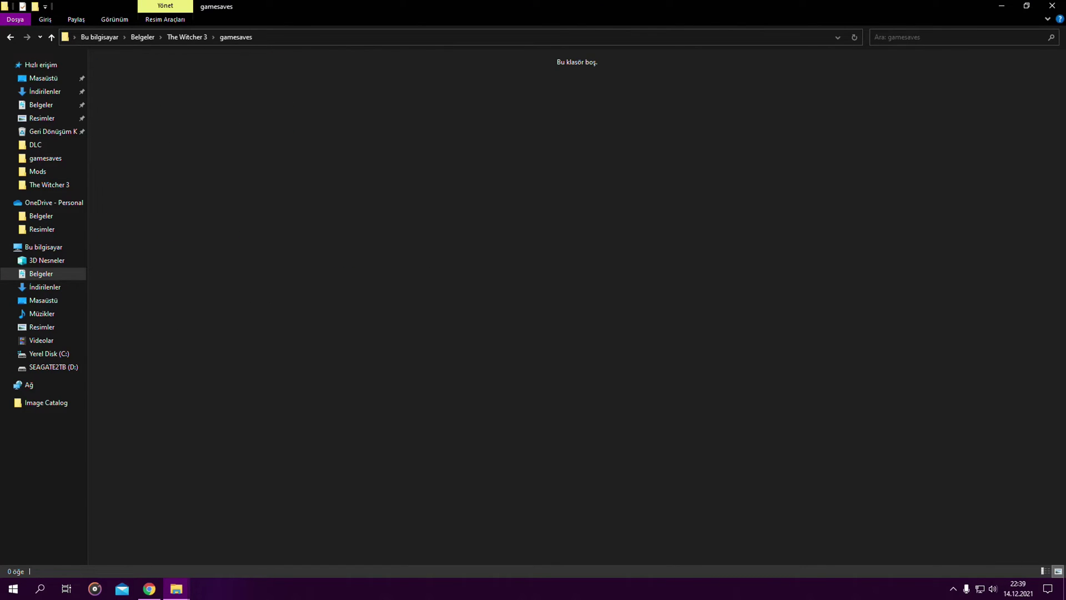
- Move both ManualSave files from the desktop gamesaves backup into the gamesaves folder in Documents and close the backup's window
double_click(738, 9)
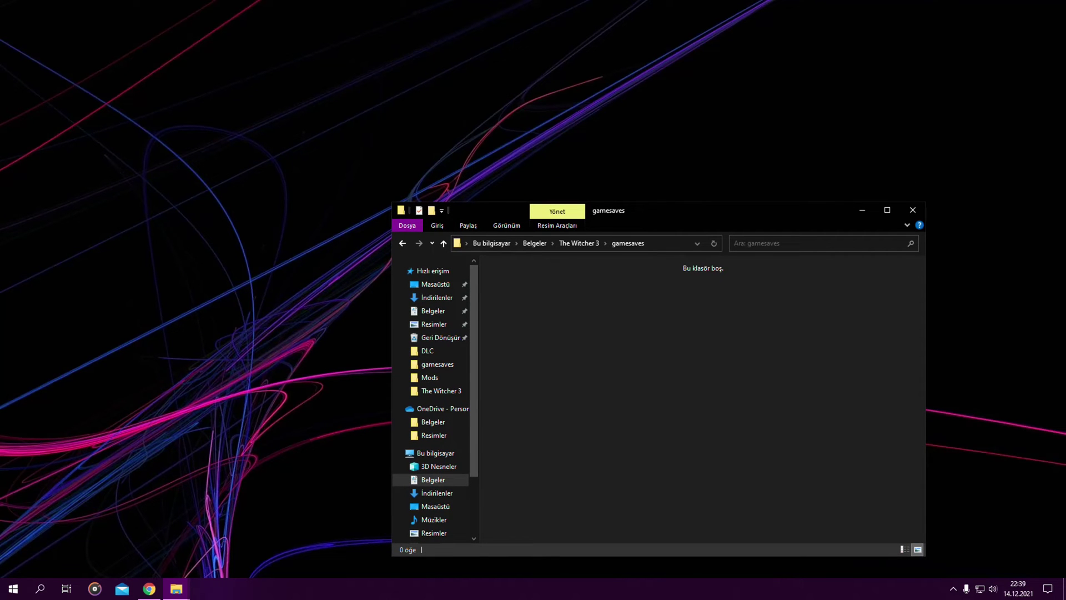
drag(438, 364, 224, 240)
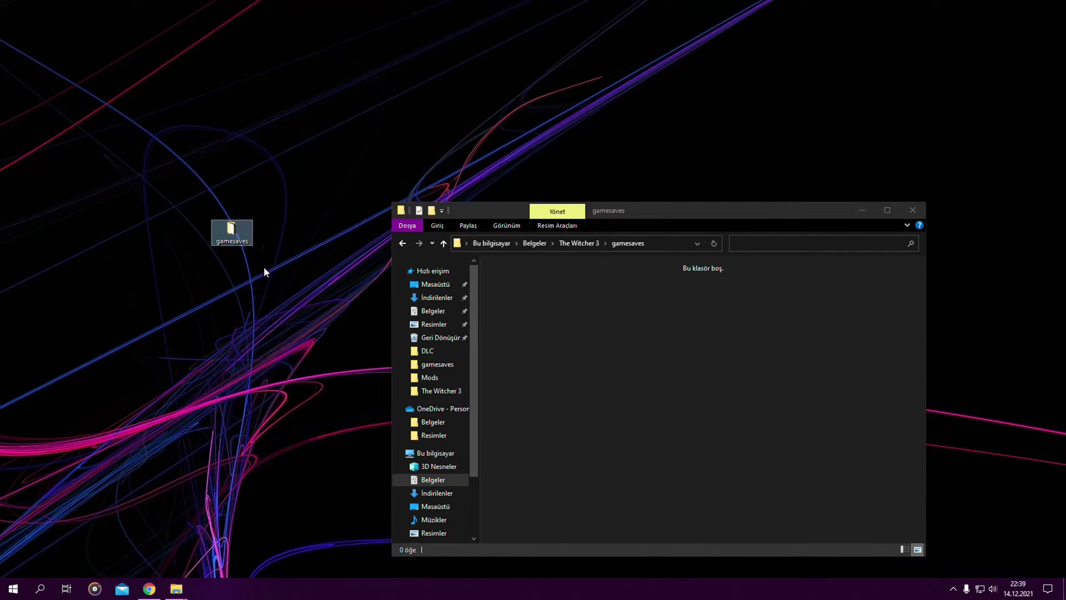
double_click(230, 241)
double_click(738, 6)
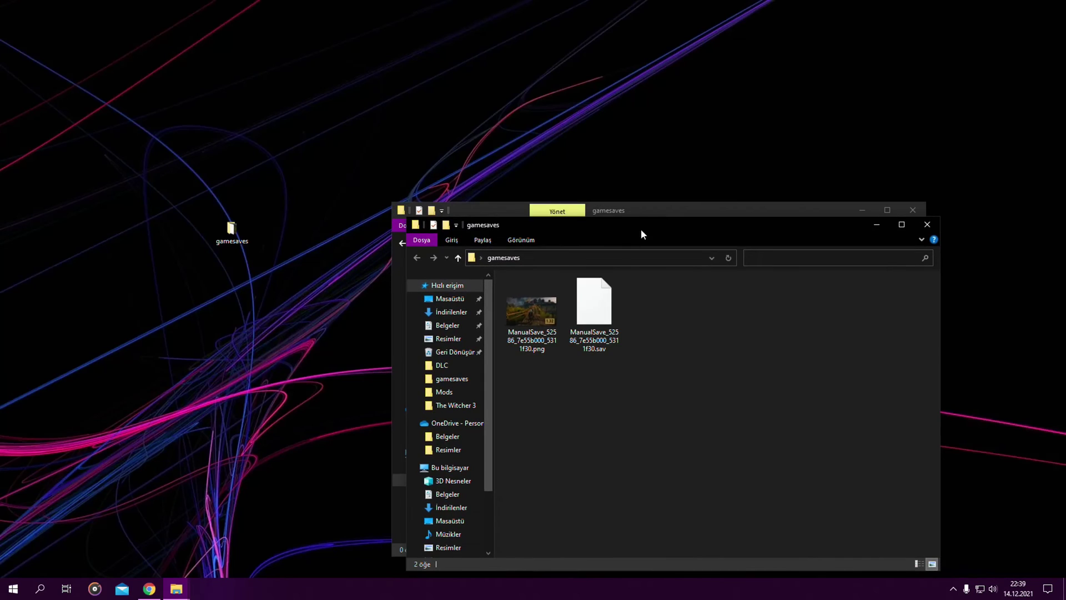
drag(641, 228, 269, 131)
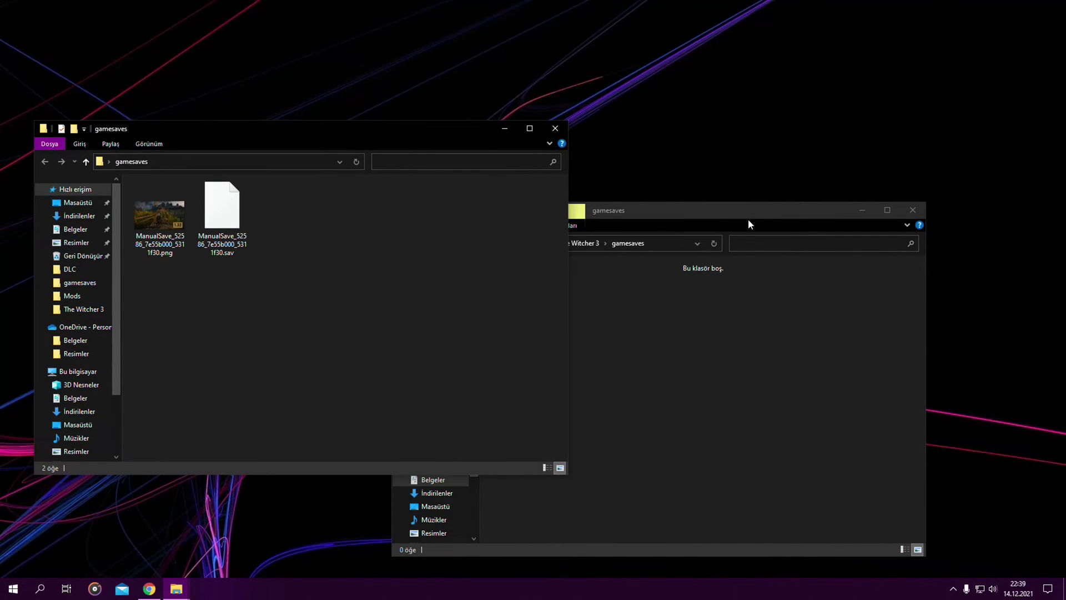
drag(750, 223, 871, 168)
click(278, 227)
drag(278, 227, 800, 309)
click(555, 129)
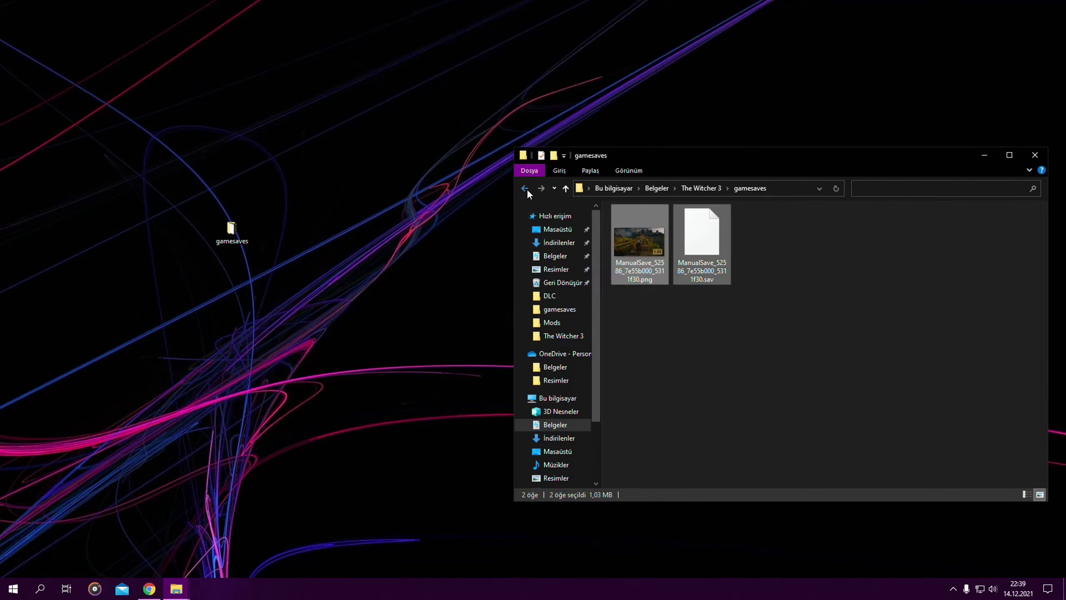
- Delete the gamesaves backup folder from the desktop and close The Witcher 3 folder window
click(525, 188)
drag(826, 156, 562, 155)
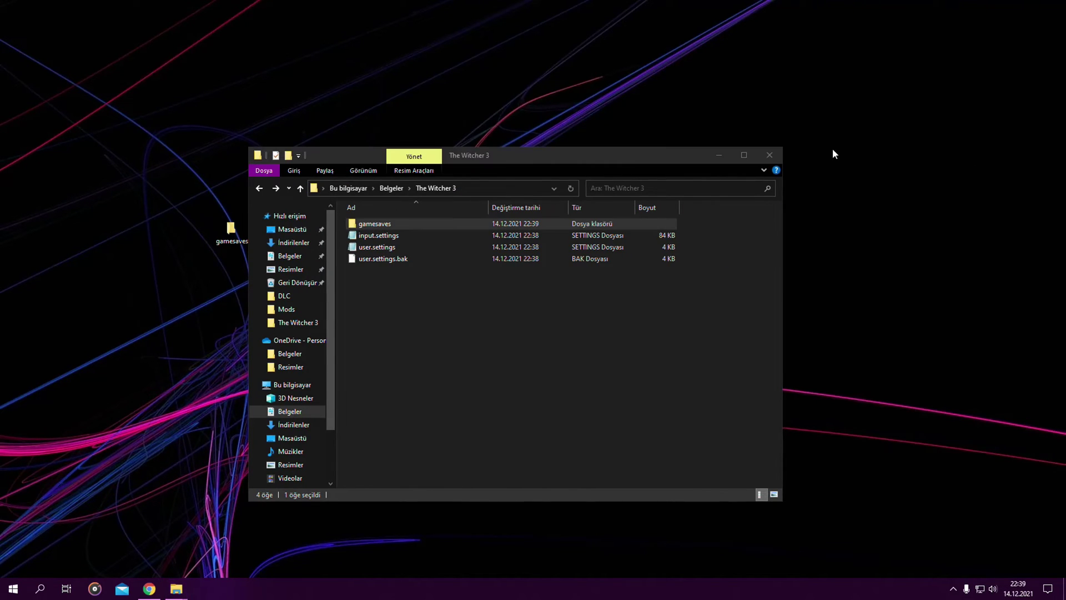
click(231, 231)
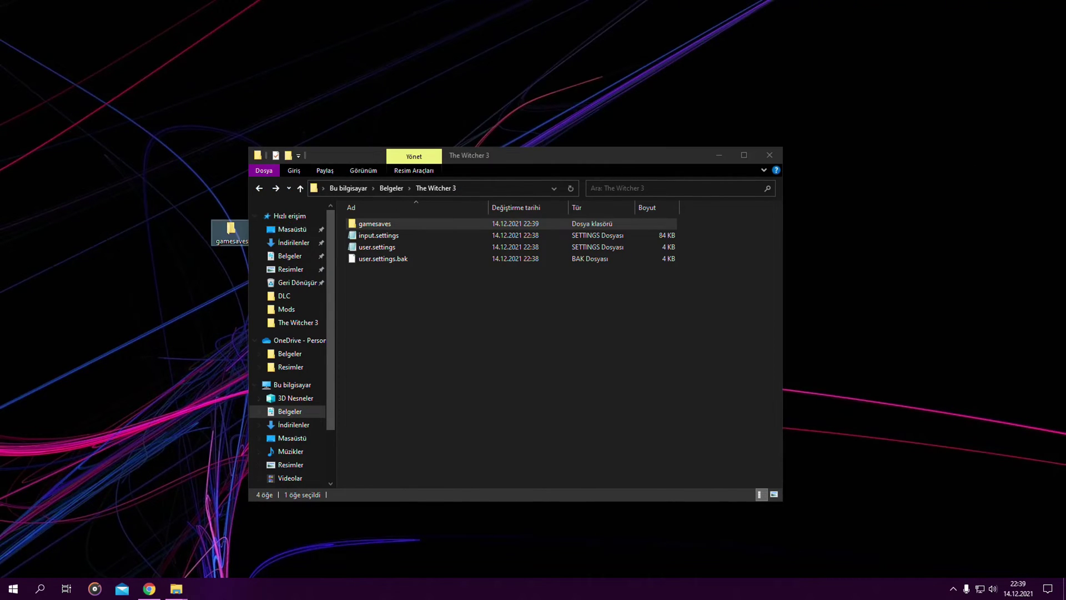
key(Delete)
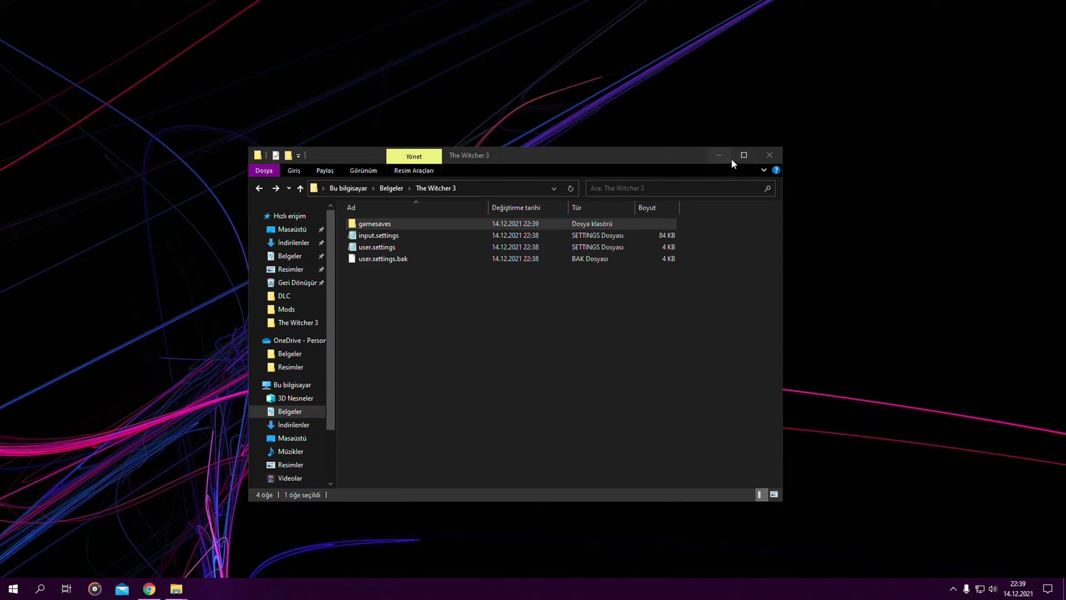
click(765, 156)
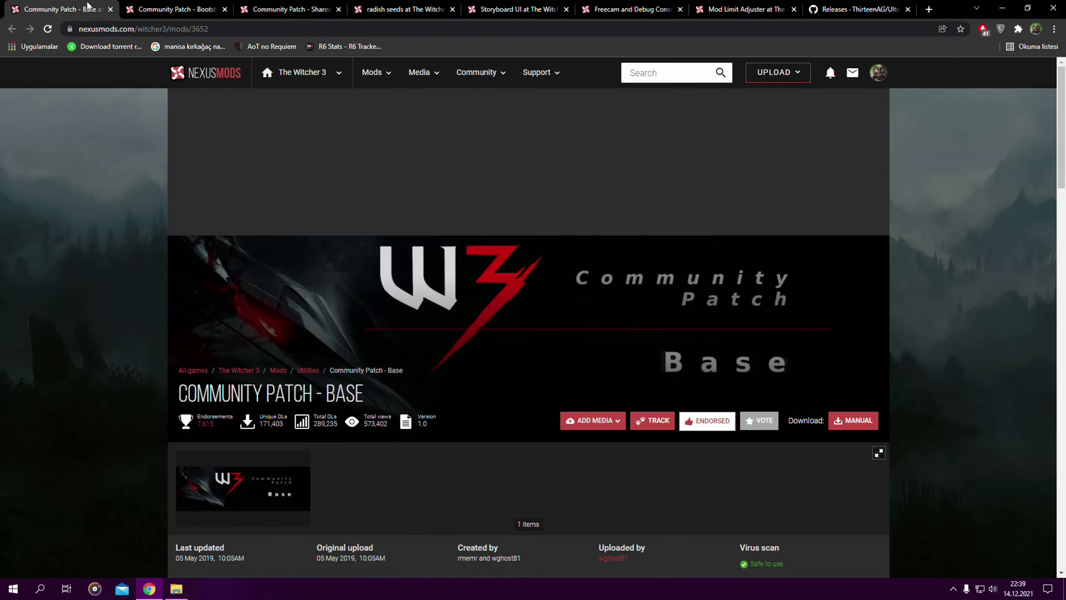
- Put the browser away and dock the SBUİ mod archives folder to one half of the screen
click(1003, 8)
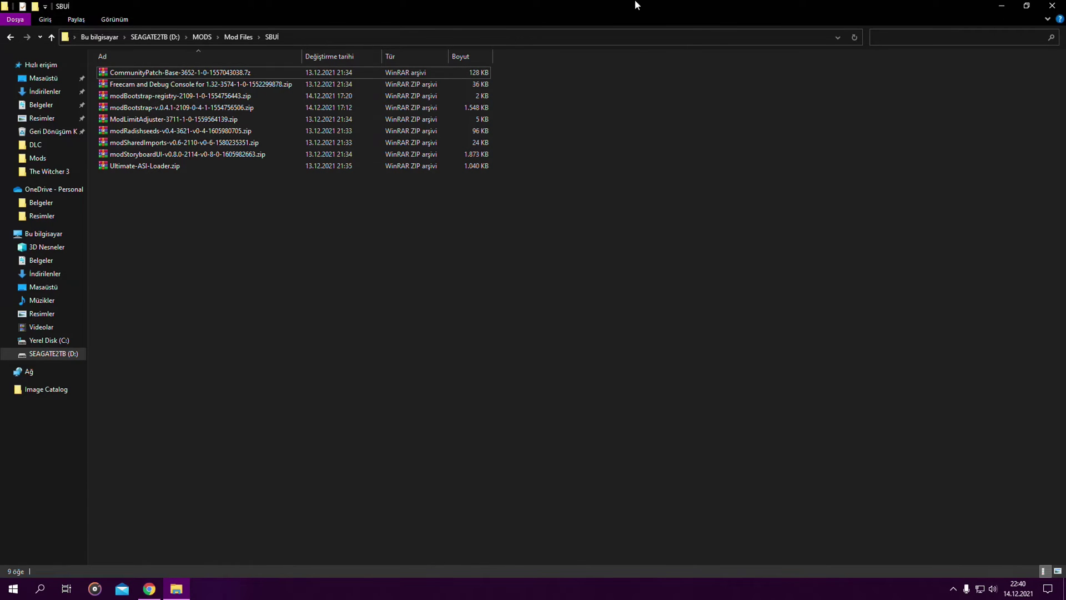
double_click(637, 5)
drag(594, 178, 830, 2)
- Browse The Witcher 3's local files from Steam and arrange that folder side by side with the SBUİ folder
click(953, 588)
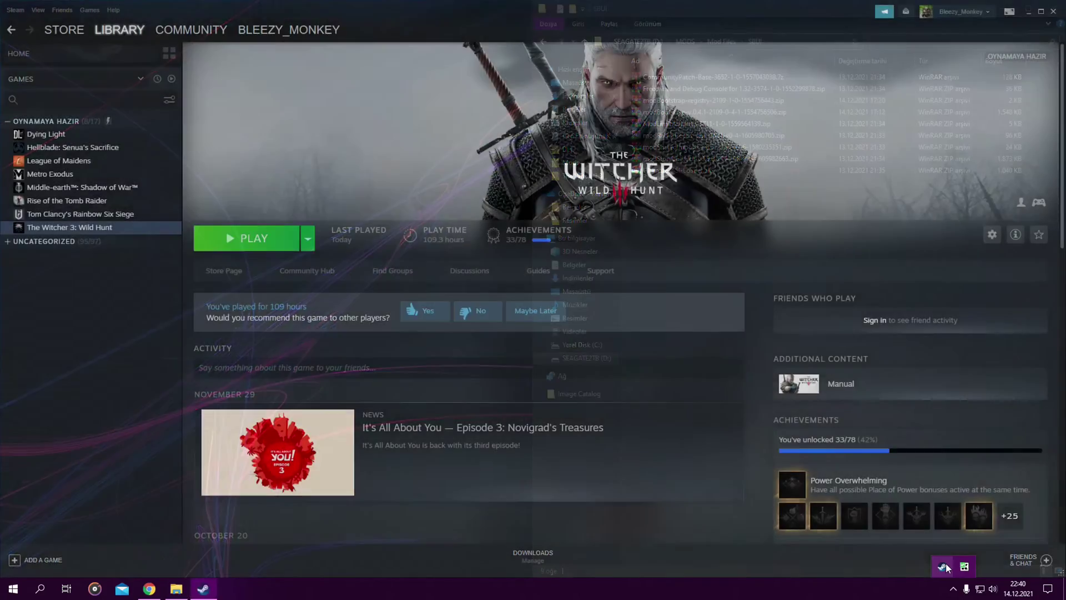
click(992, 236)
mouse_move(1004, 303)
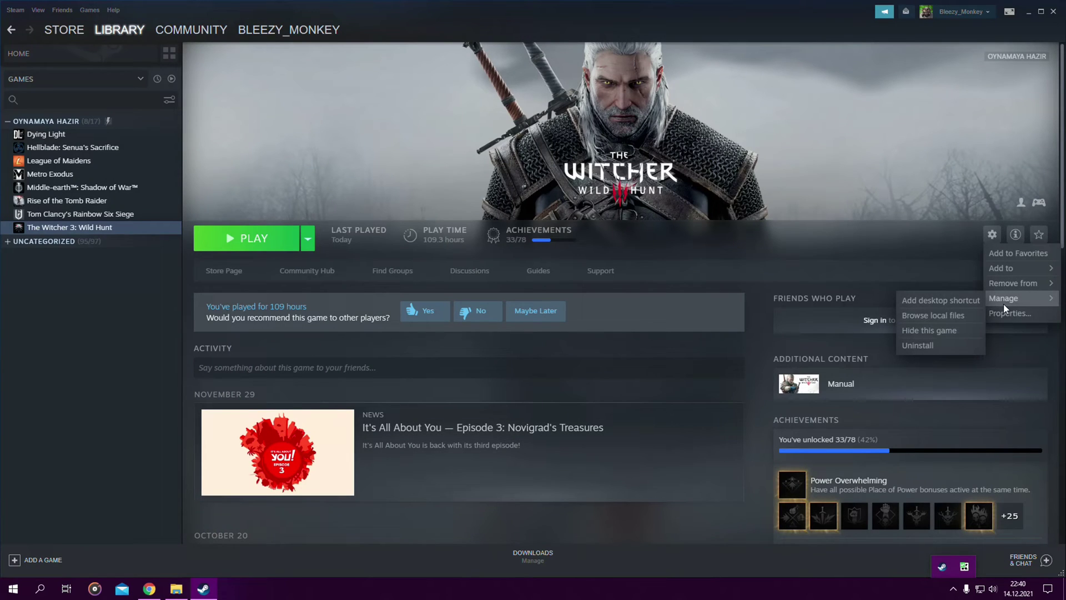
click(935, 315)
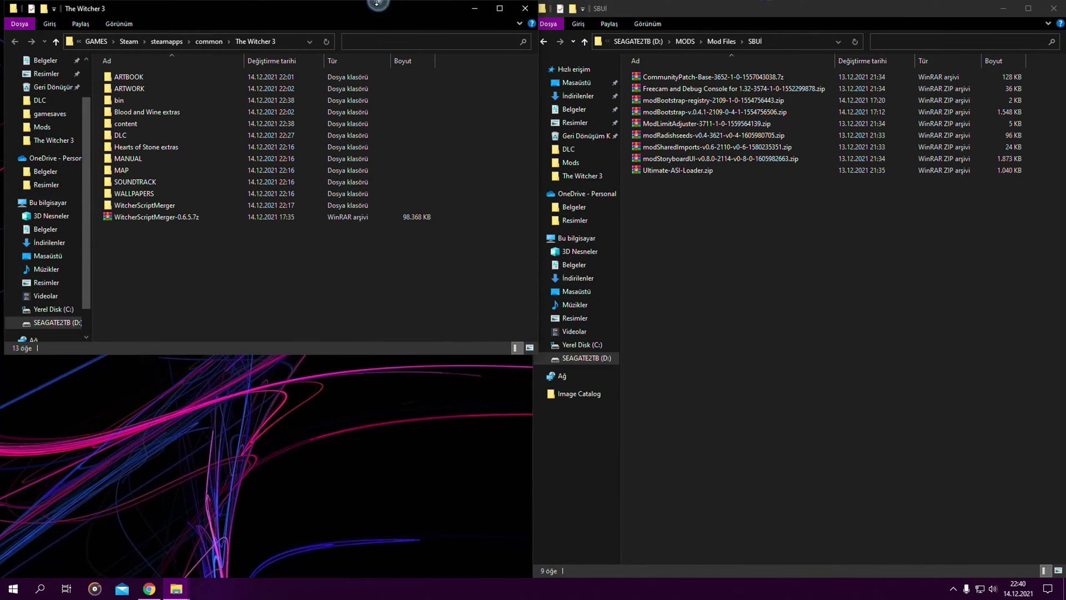
drag(378, 5, 377, 4)
drag(703, 9, 708, 9)
click(149, 588)
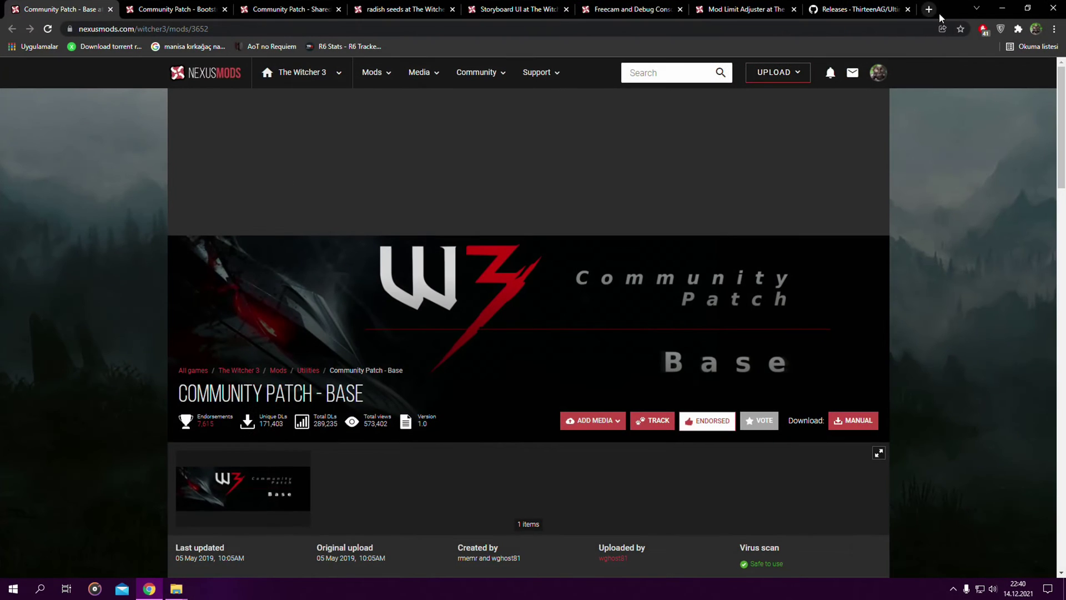
drag(941, 9, 891, 45)
key(super+Down)
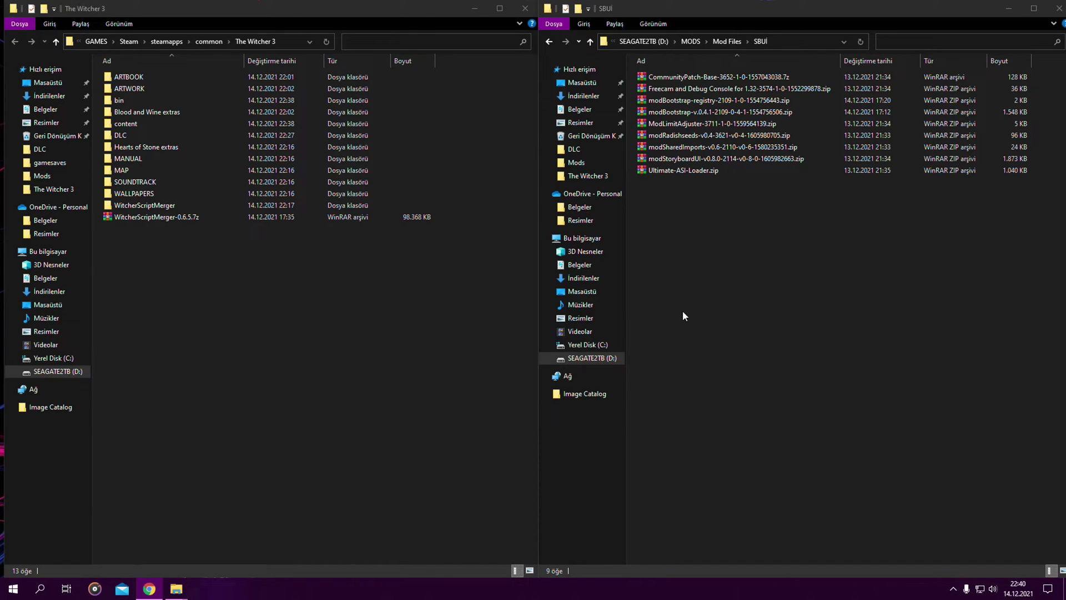
click(681, 79)
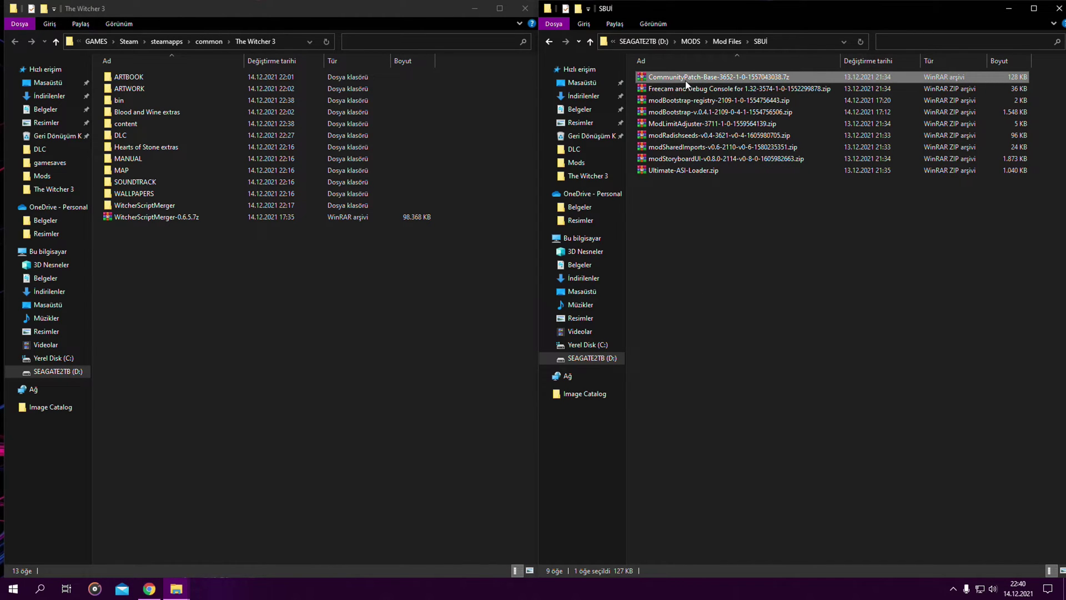
right_click(684, 82)
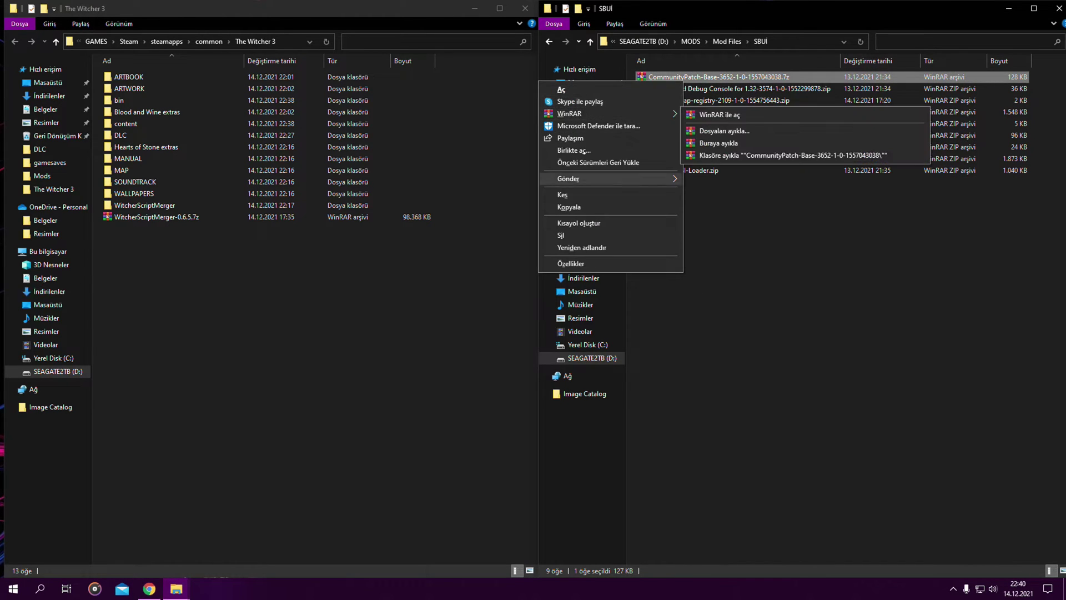
- Check the CommunityPatch-Base main file on the Community Patch - Base page of Nexus Mods and minimize the browser
mouse_move(611, 178)
key(alt+Tab)
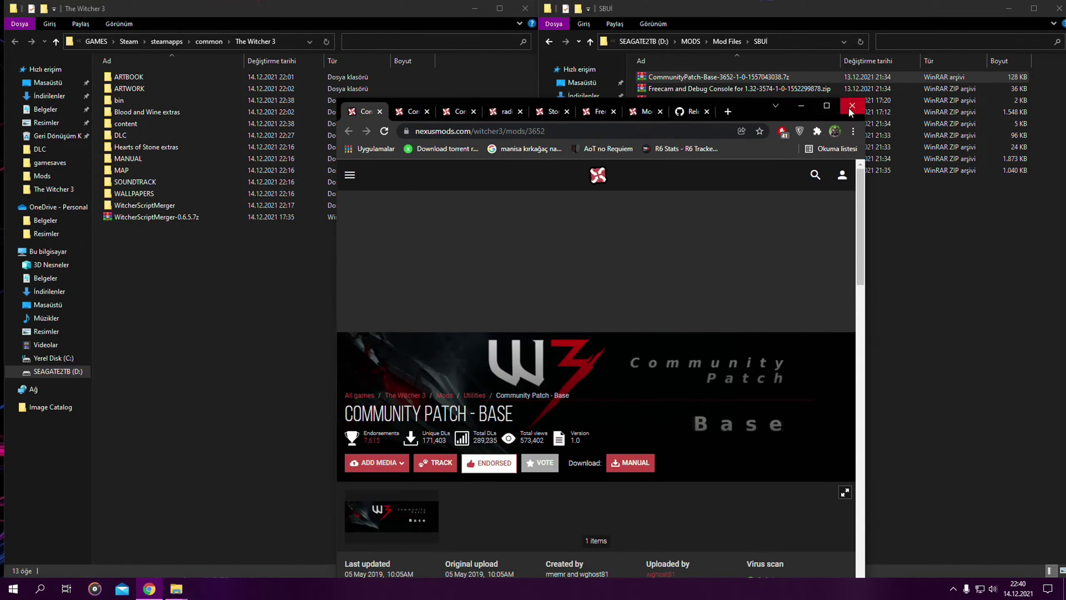
click(843, 108)
scroll(369, 304, down, 7)
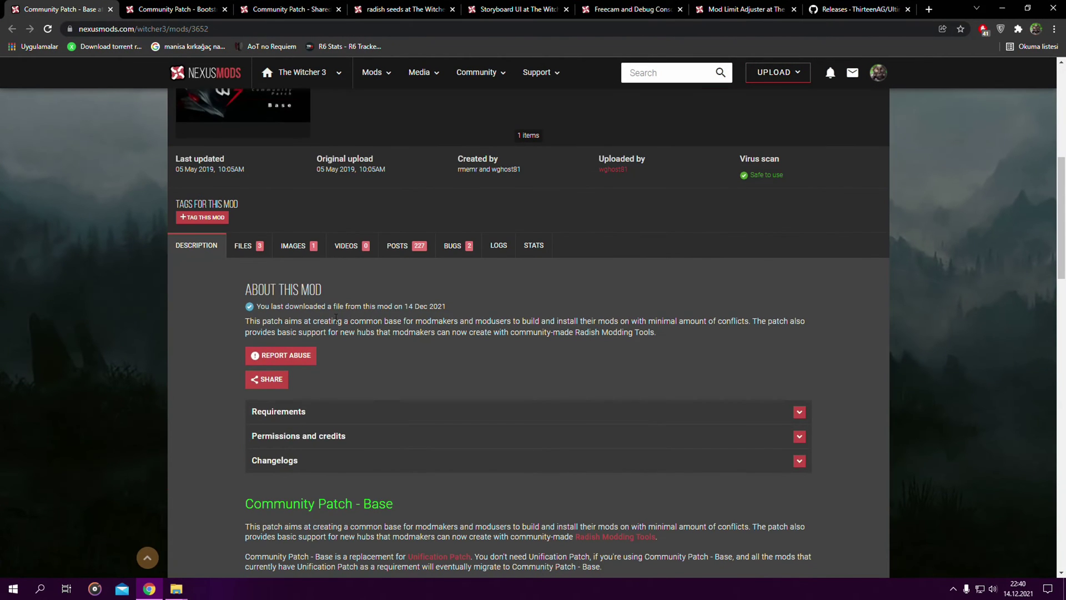
click(247, 251)
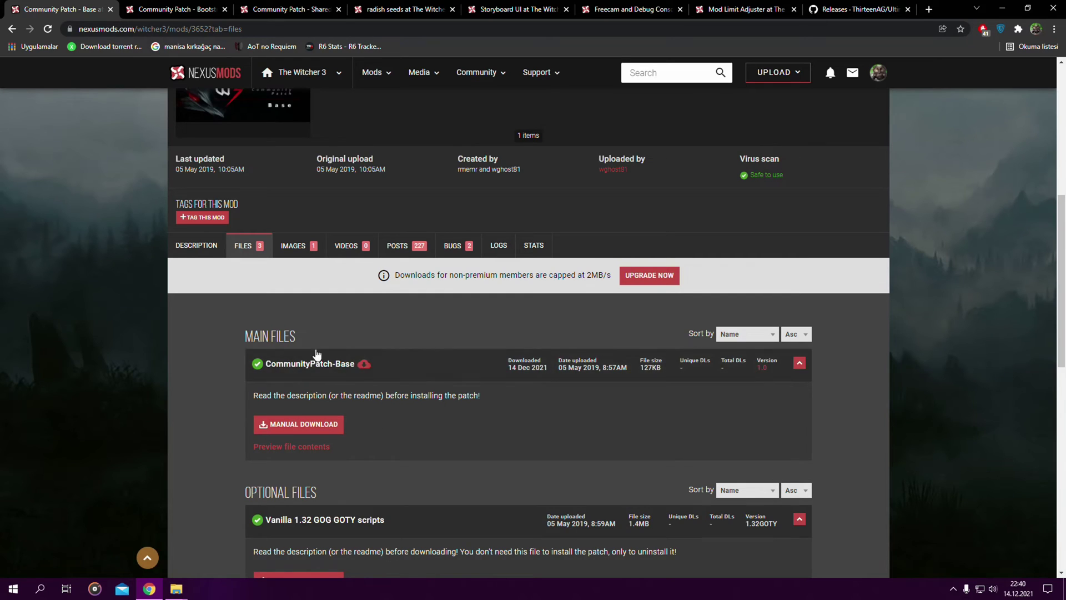
click(1003, 12)
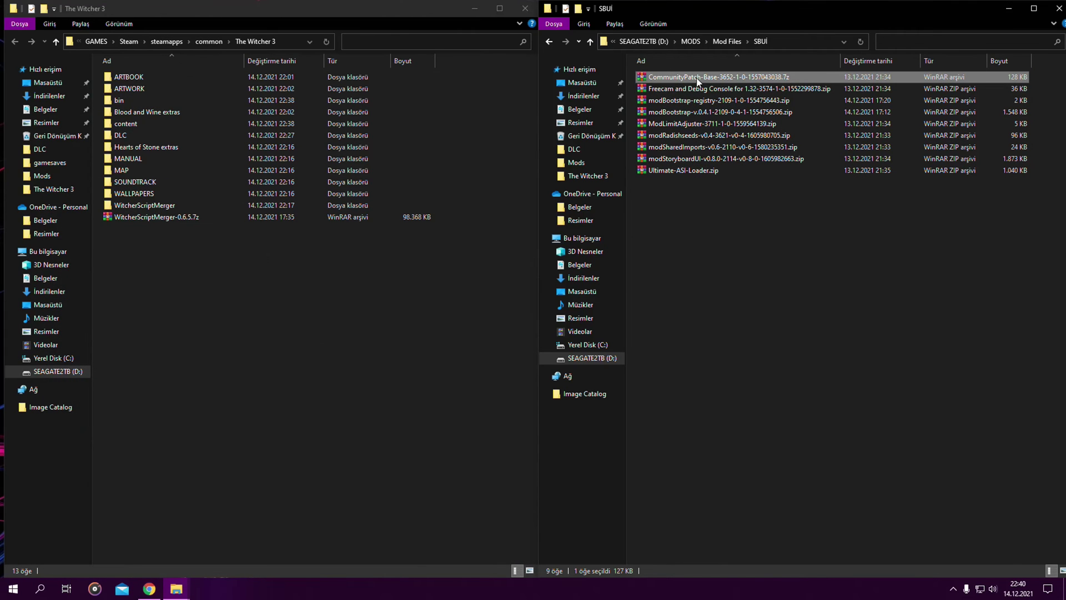
- Extract CommunityPatch-Base-3652-1-0-1557043038.7z into its own folder within SBUİ
right_click(695, 77)
mouse_move(672, 110)
click(729, 149)
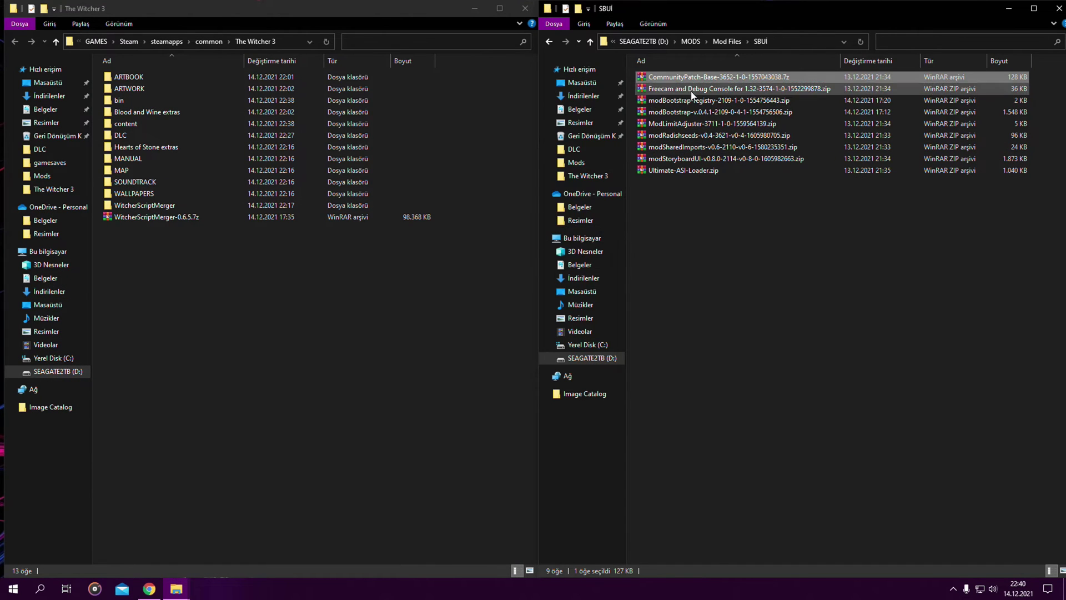
- Move the content and Mods folders from the extracted Community Patch into The Witcher 3 game folder, replacing the existing files
double_click(679, 77)
click(661, 77)
click(662, 91)
ctrl+click(668, 75)
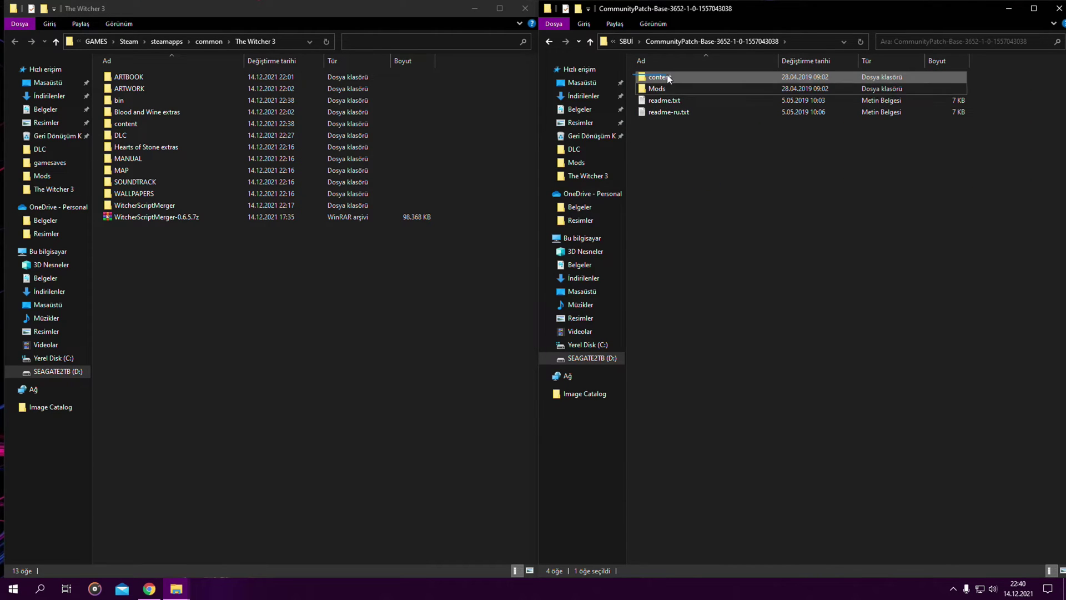
drag(672, 84, 266, 319)
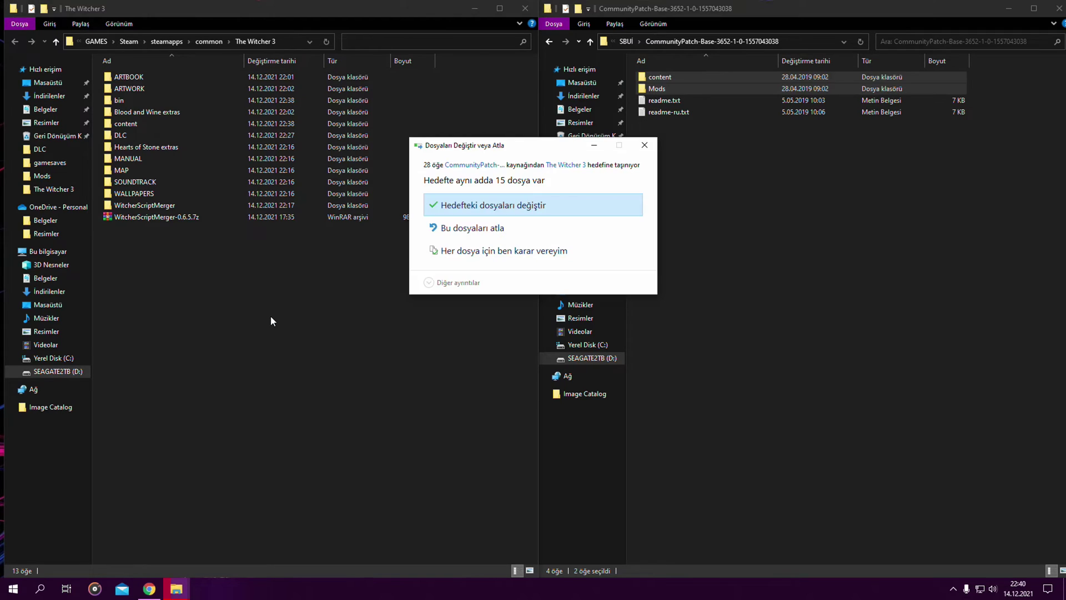
click(512, 208)
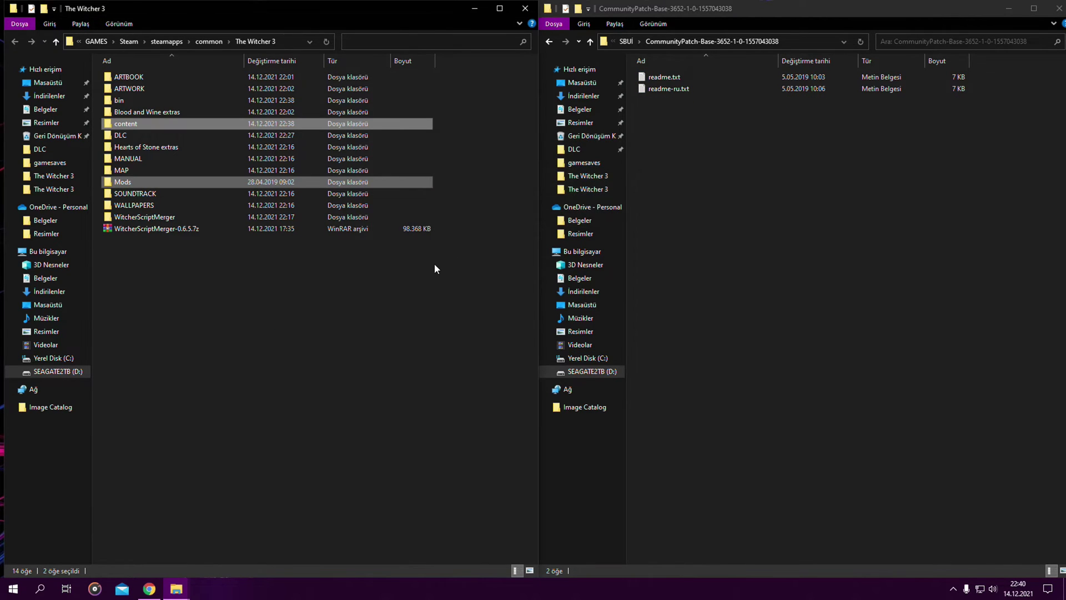
click(409, 299)
click(549, 42)
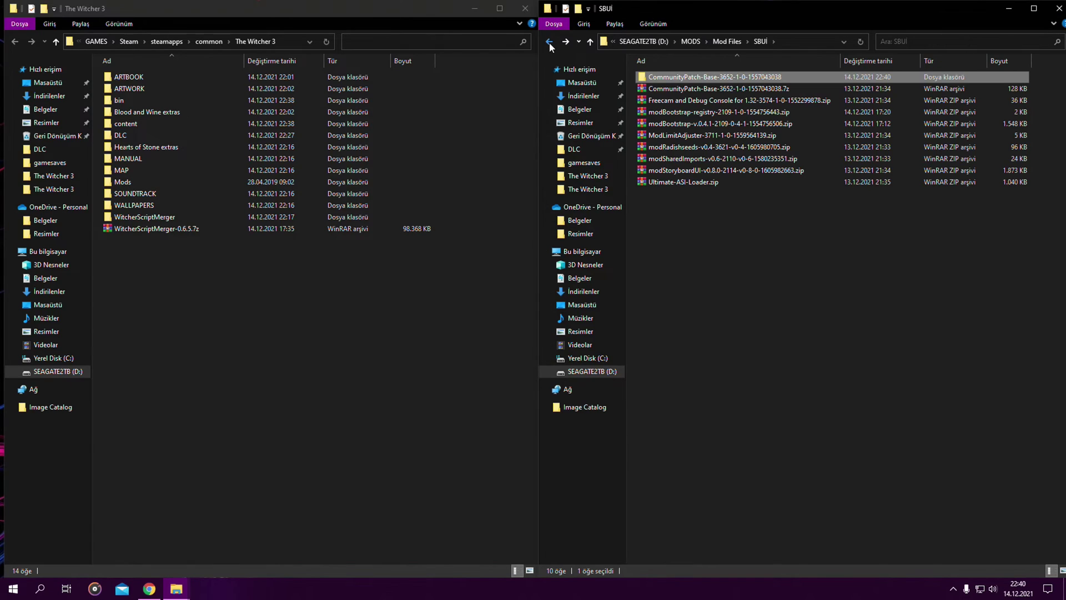
key(Delete)
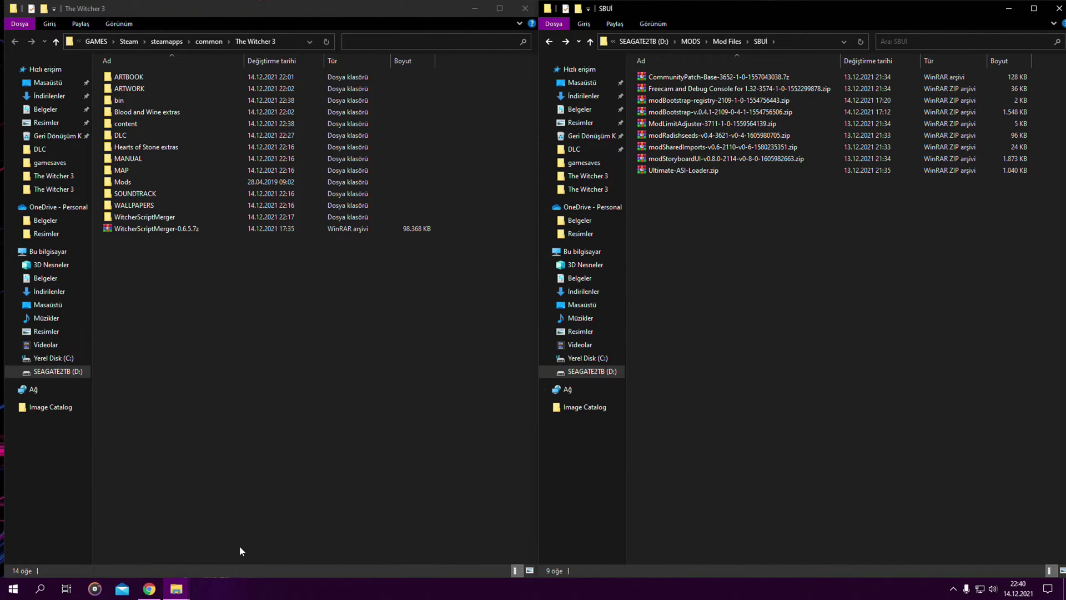
- Examine the main files offered on the Community Patch - Bootstrap and Utilities page of Nexus Mods
click(160, 587)
click(170, 6)
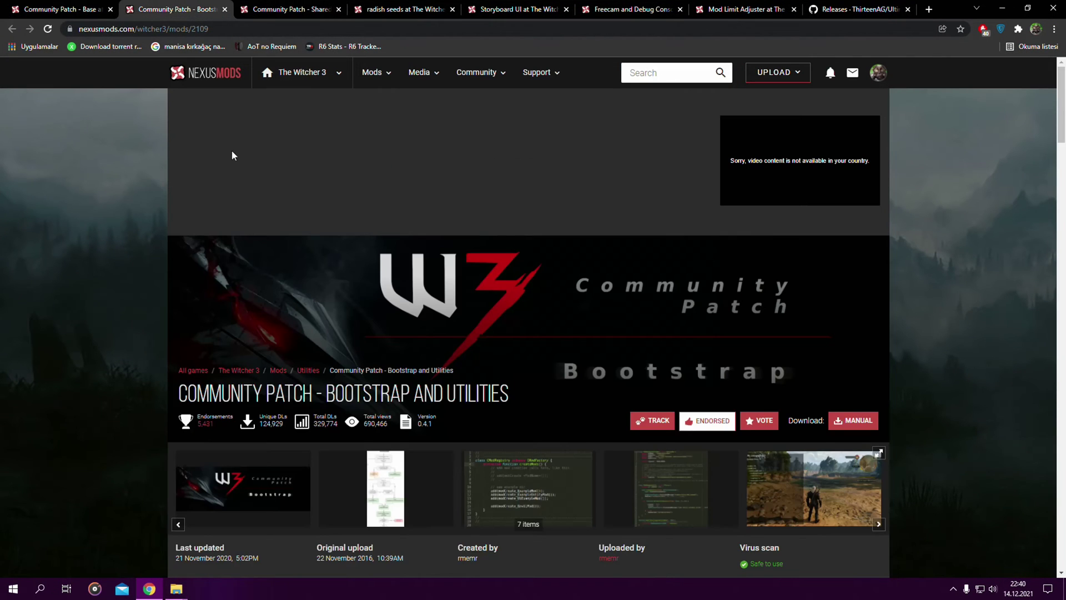
scroll(277, 182, down, 4)
click(244, 362)
scroll(371, 257, down, 1)
scroll(371, 258, down, 1)
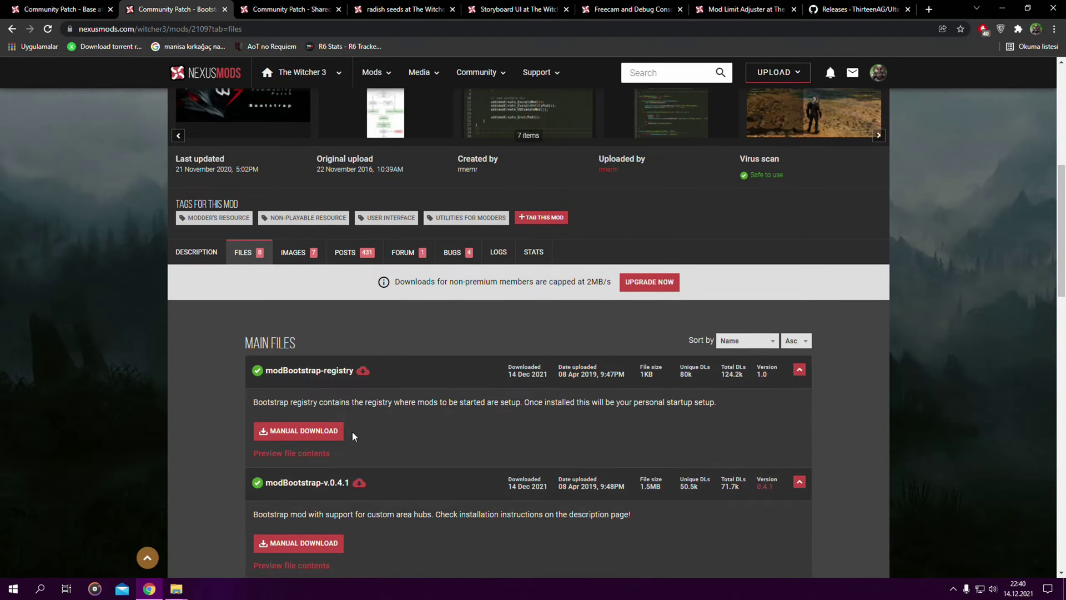
scroll(352, 432, down, 2)
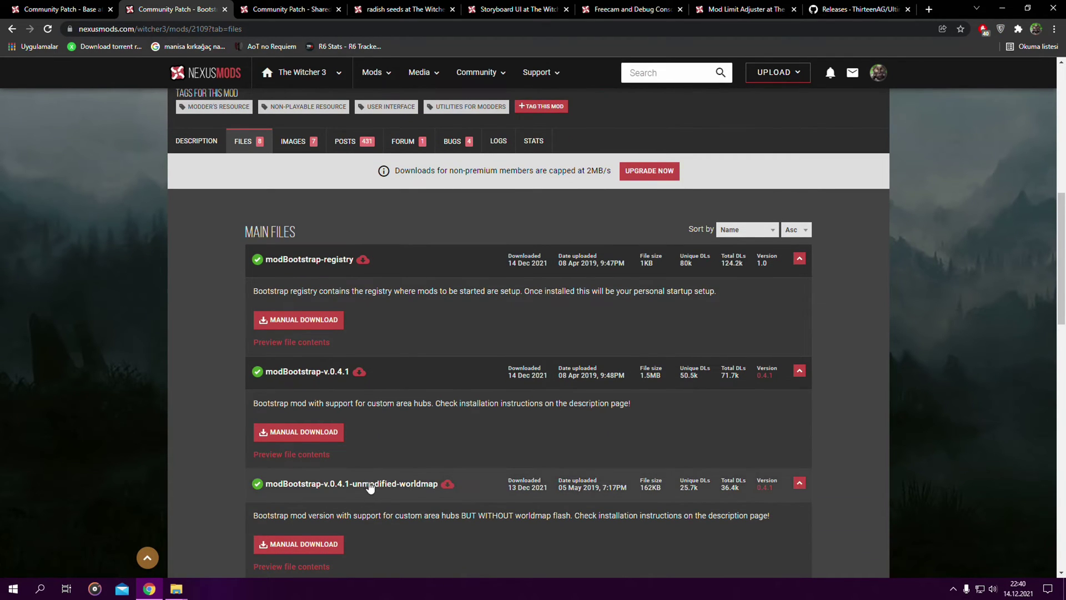
scroll(371, 488, up, 1)
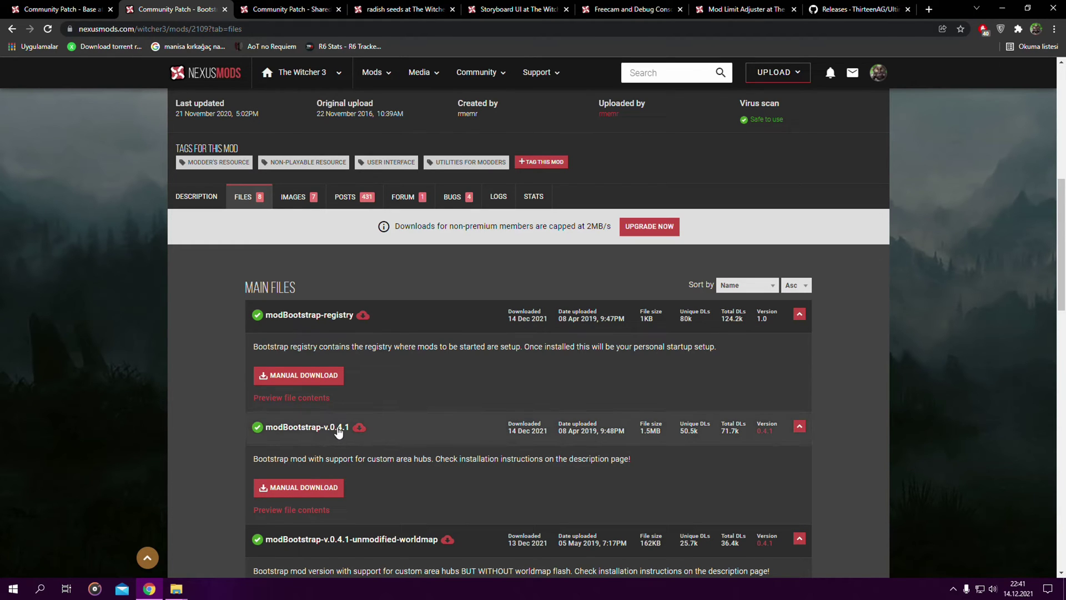
click(149, 588)
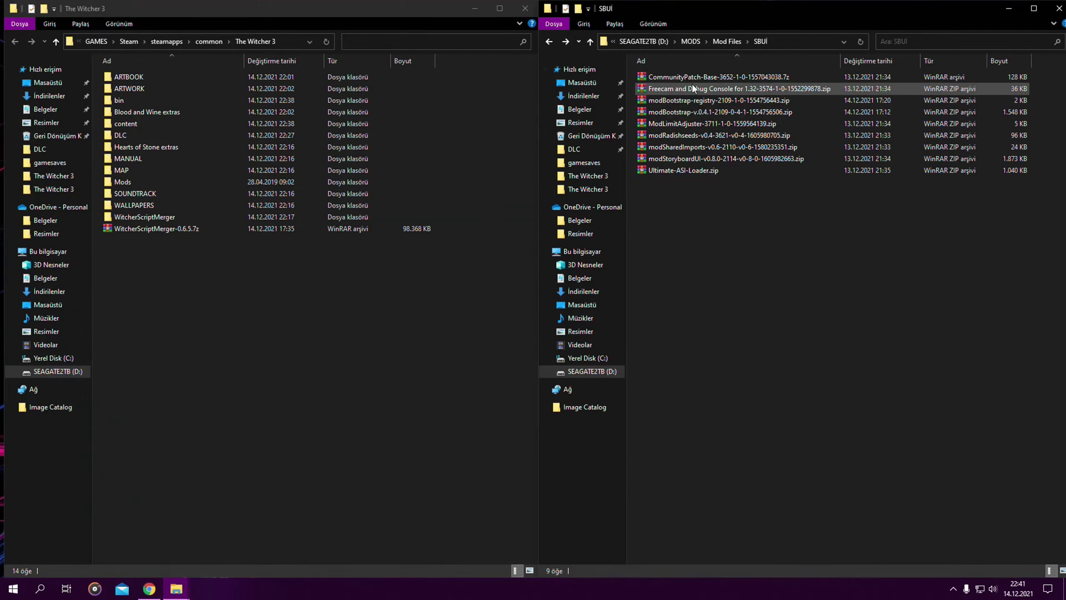
click(690, 101)
right_click(690, 101)
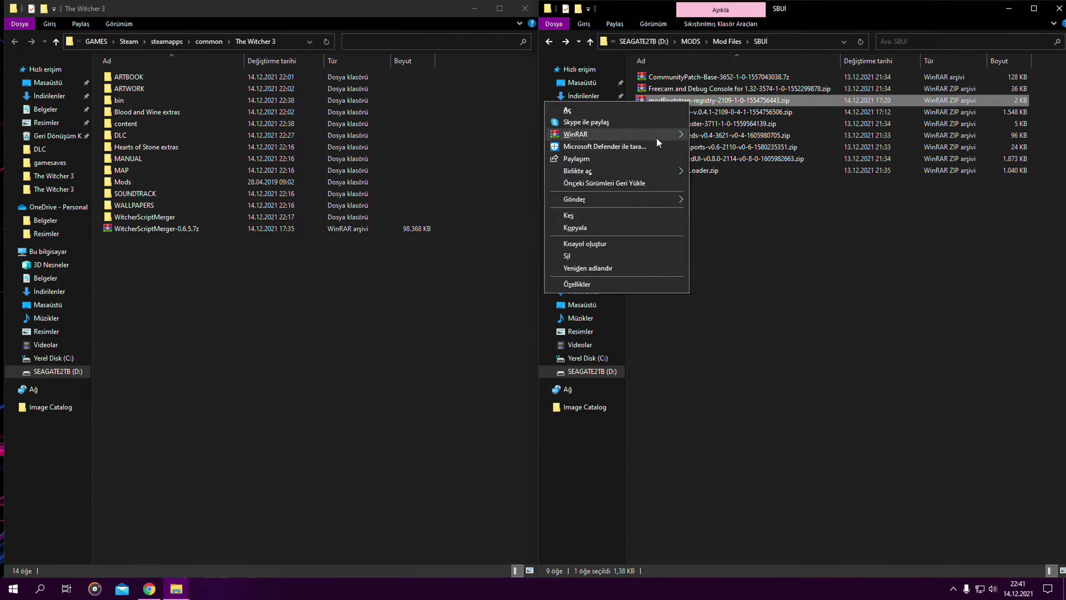
click(699, 112)
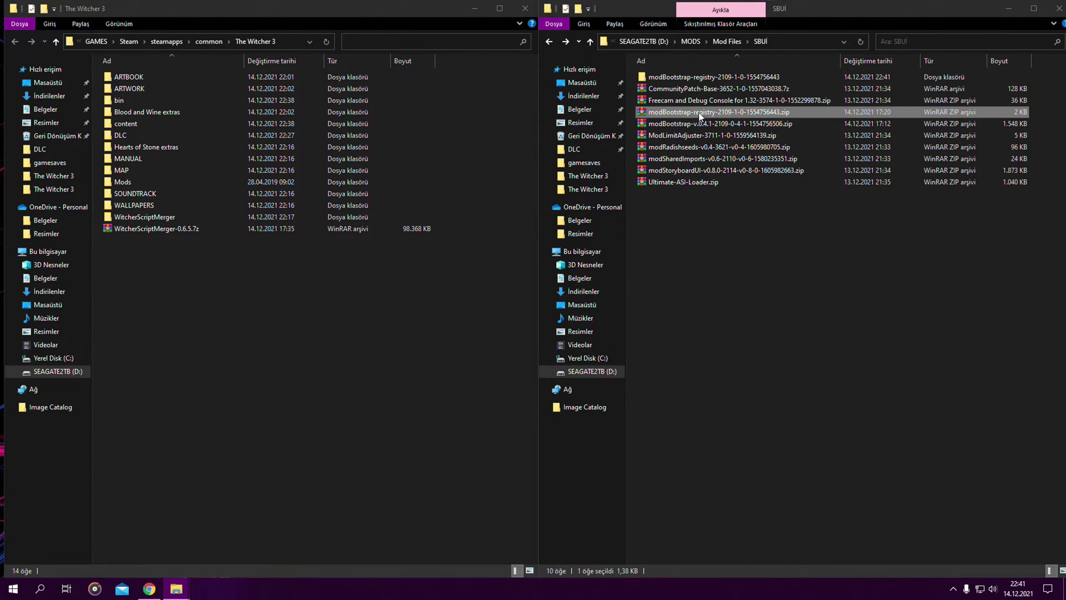
right_click(698, 123)
mouse_move(686, 159)
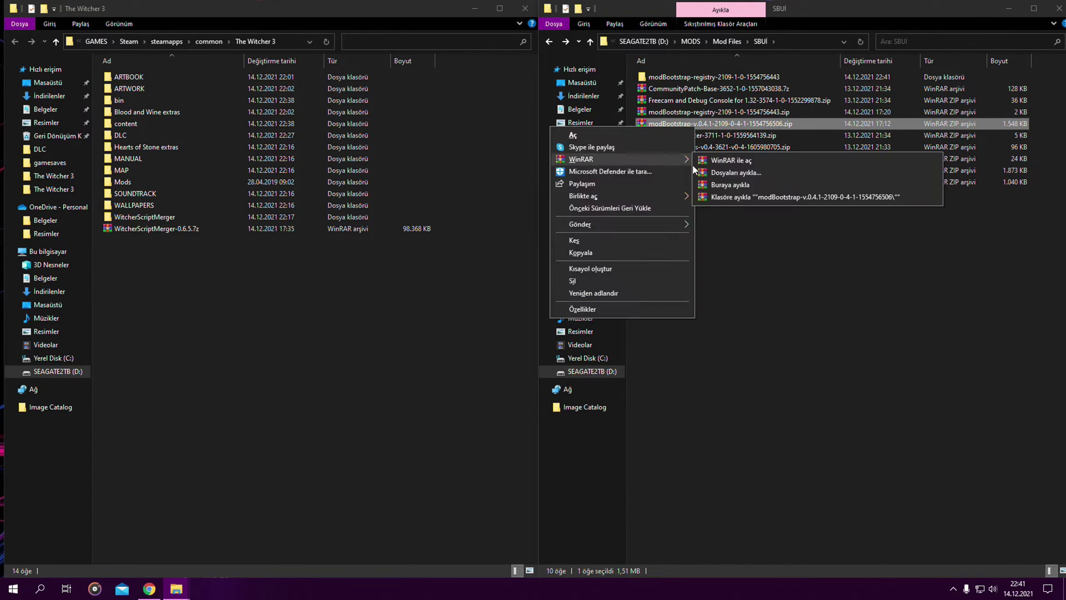
click(722, 197)
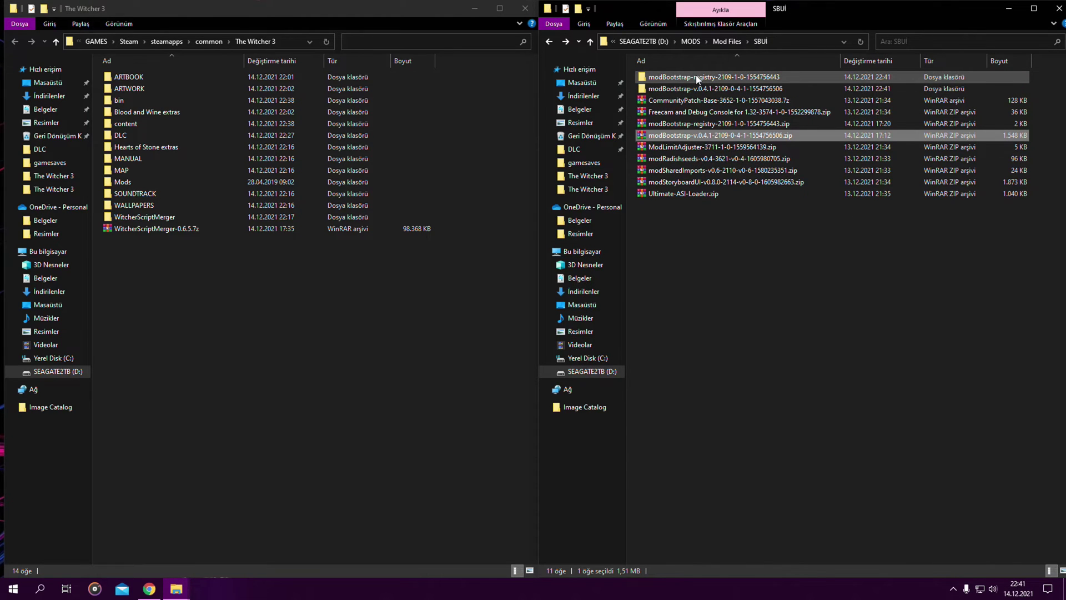
- Move the modBootstrap-registry folder from its extracted mods folder into the Mods folder of The Witcher 3 game directory
double_click(695, 77)
double_click(669, 78)
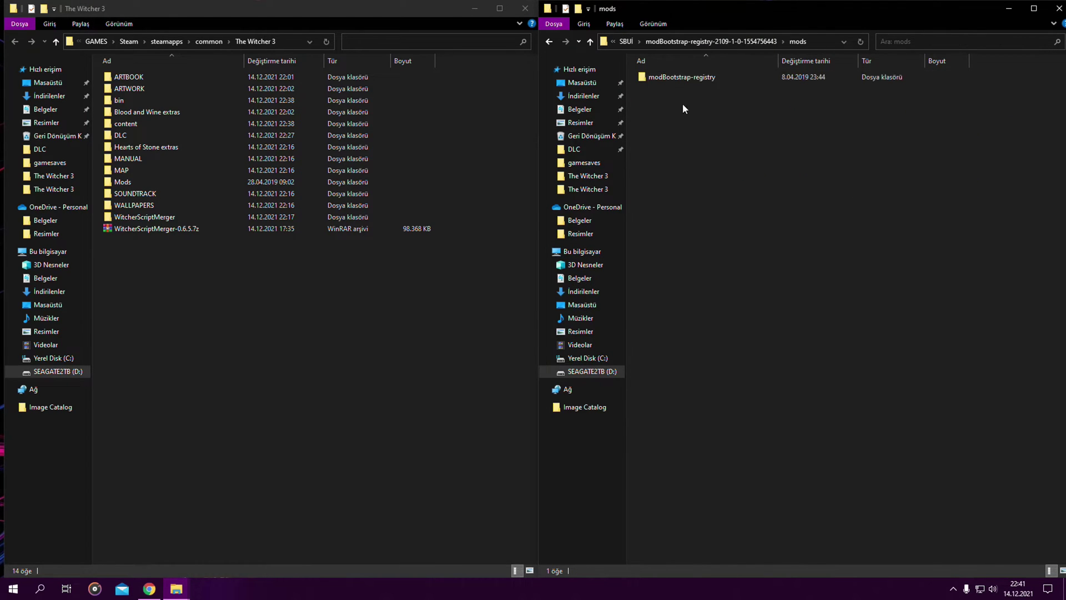
click(675, 77)
double_click(138, 182)
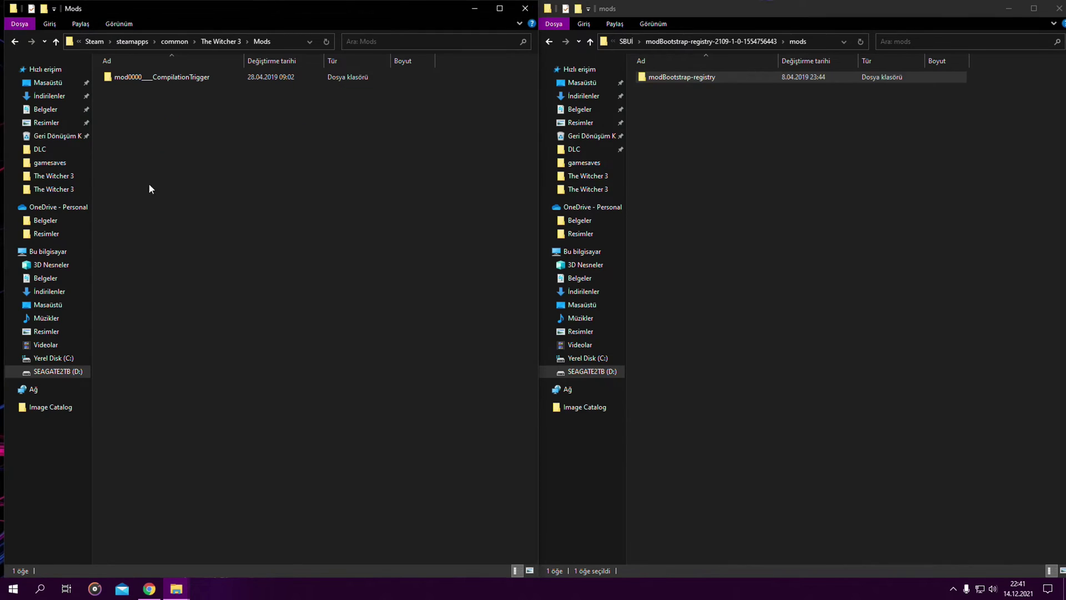
drag(705, 79, 268, 185)
click(14, 44)
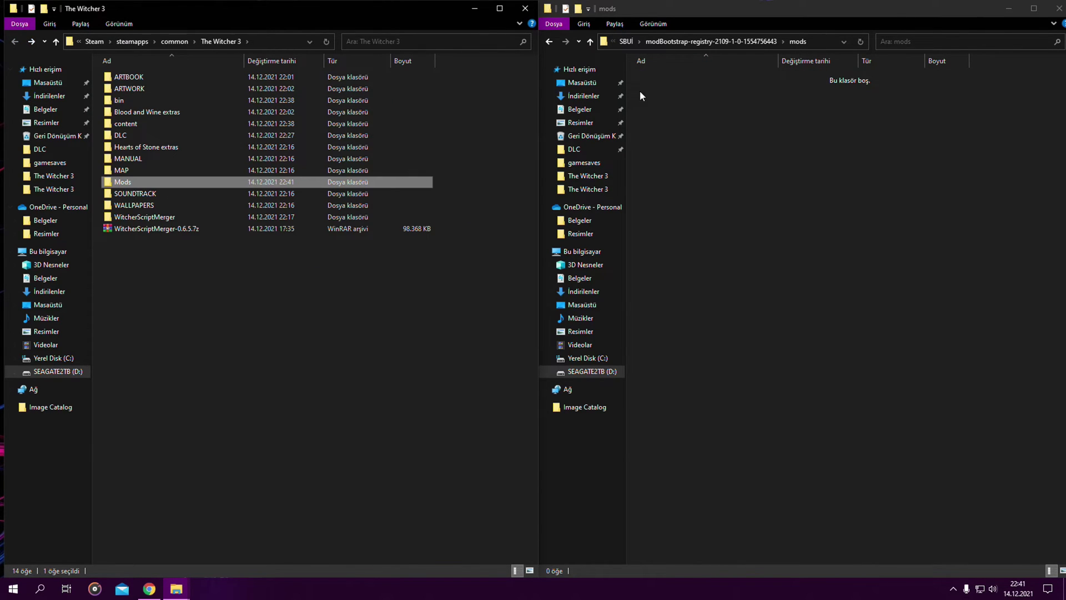
- Move the dlcBootstrap folder from the extracted modBootstrap-v.0.4.1 dlc folder into the game's DLC folder
click(545, 44)
double_click(704, 85)
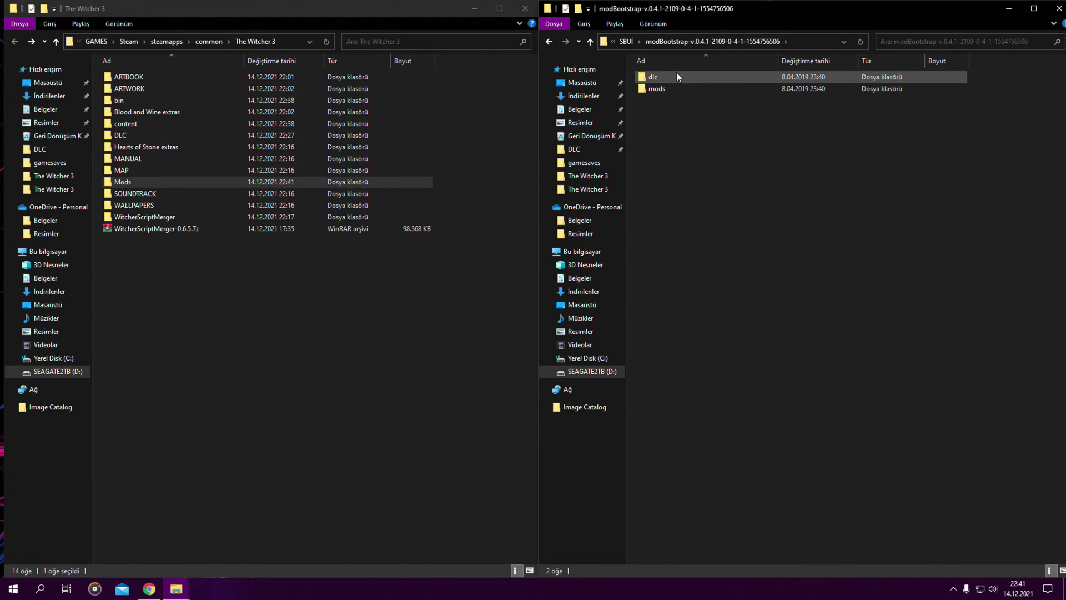
double_click(677, 76)
double_click(194, 135)
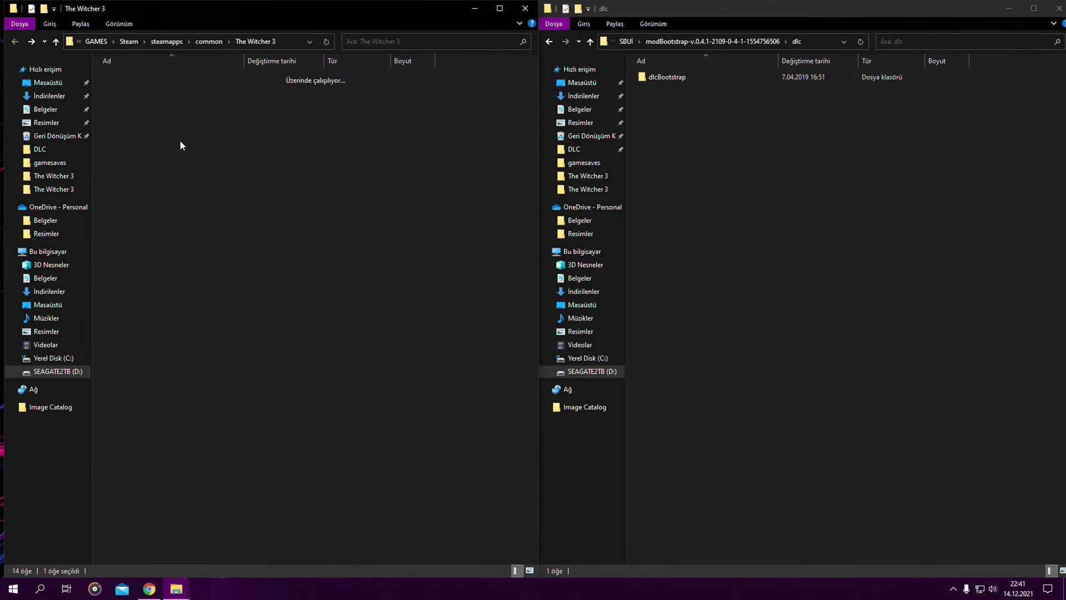
double_click(679, 79)
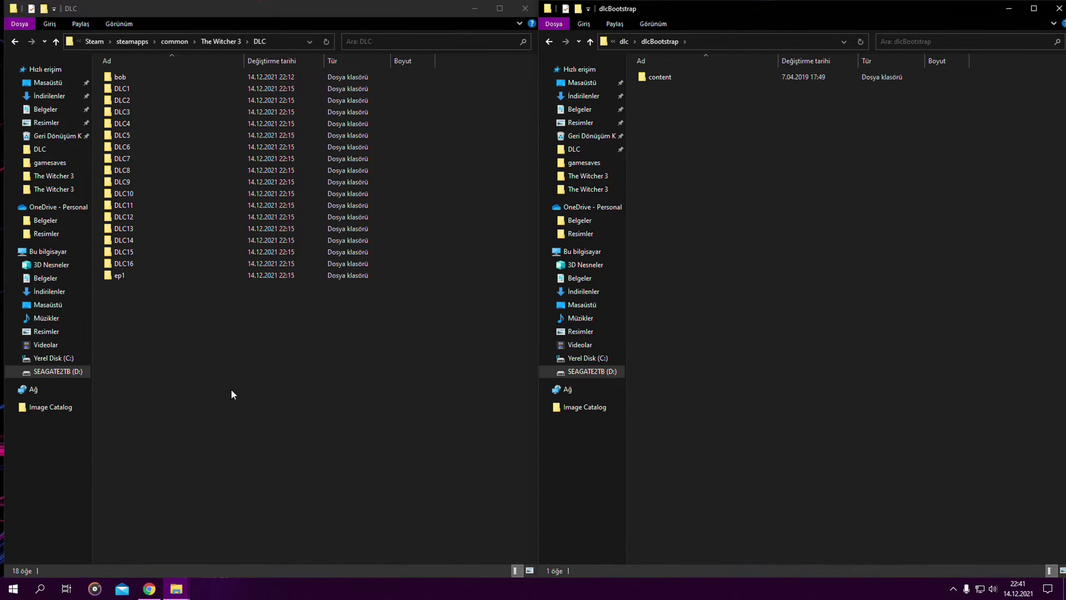
drag(685, 77, 631, 89)
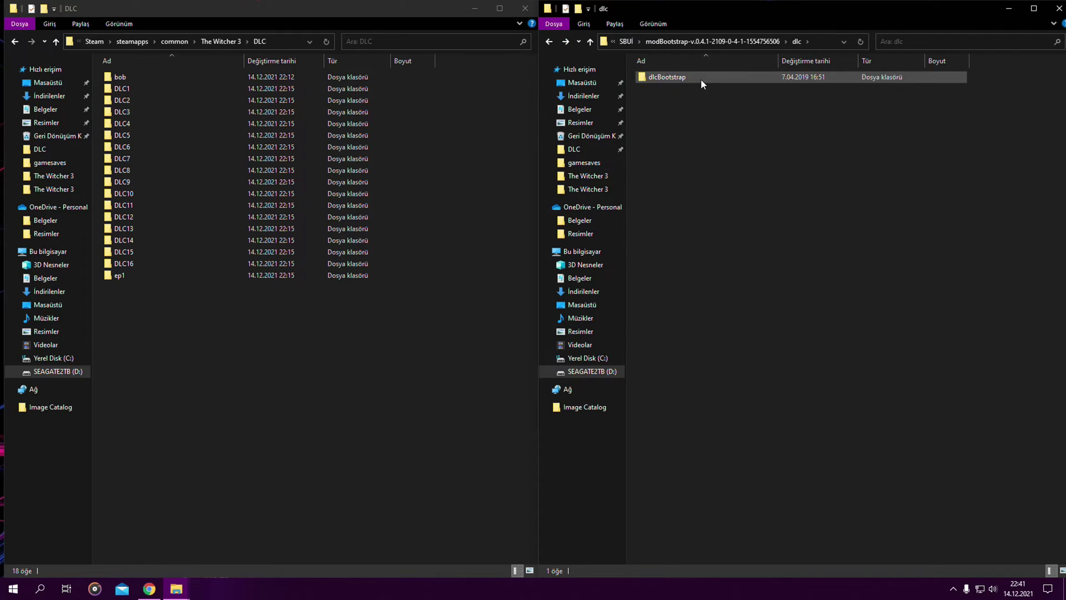
drag(701, 79, 371, 367)
click(15, 42)
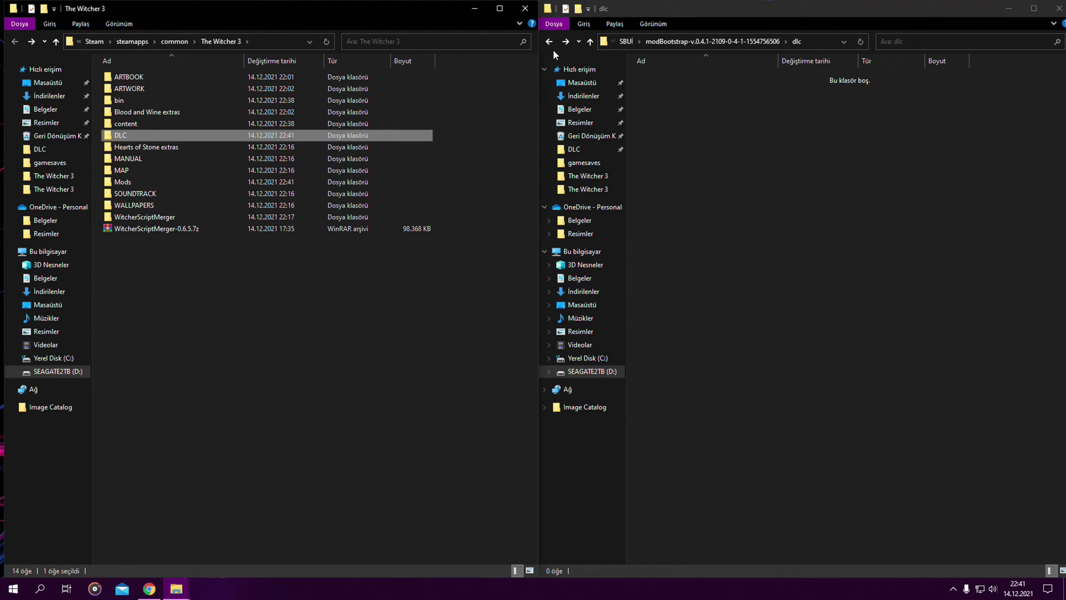
- Move the modBootstrap folder from the extracted modBootstrap-v.0.4.1 mods folder into the game's Mods folder
click(550, 41)
double_click(675, 87)
click(671, 75)
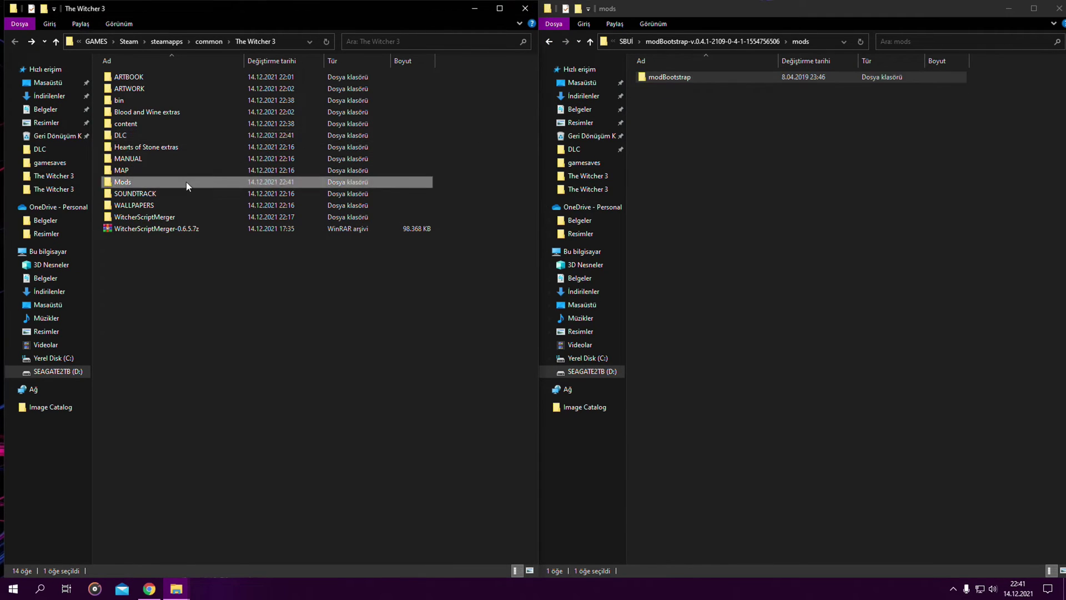
double_click(186, 182)
click(682, 79)
drag(682, 79, 234, 207)
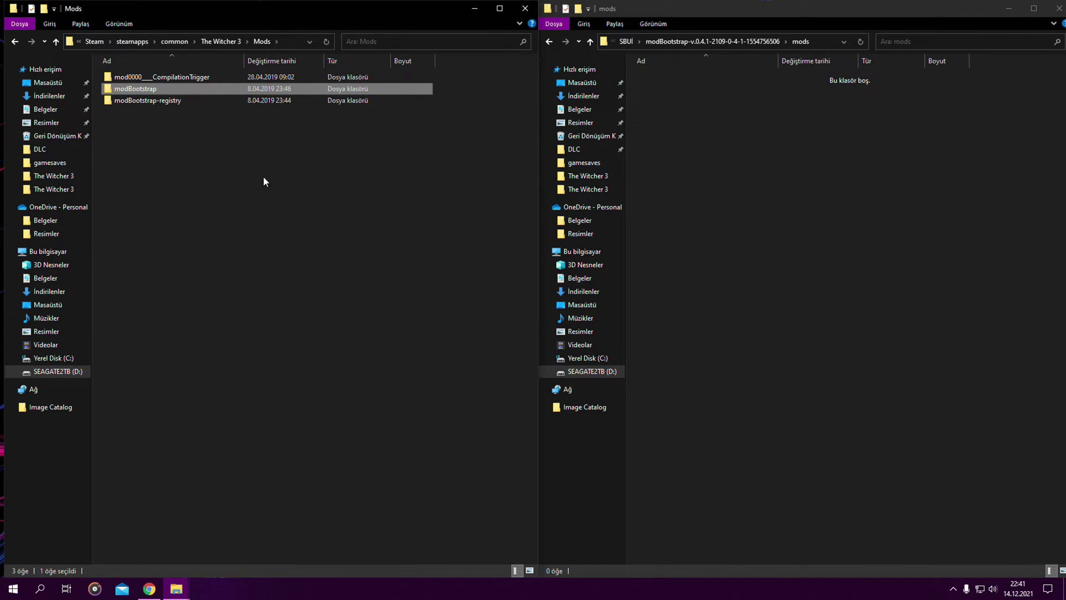
- Copy the entire contents of modBootstrap.input.settings from the game's modBootstrap folder and close the file
double_click(144, 90)
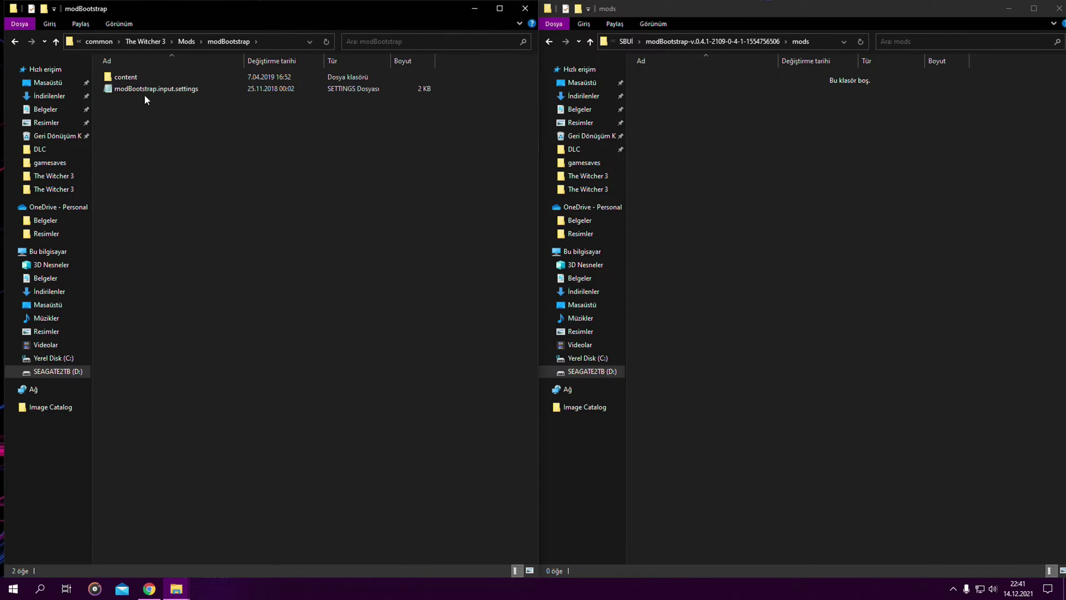
double_click(168, 90)
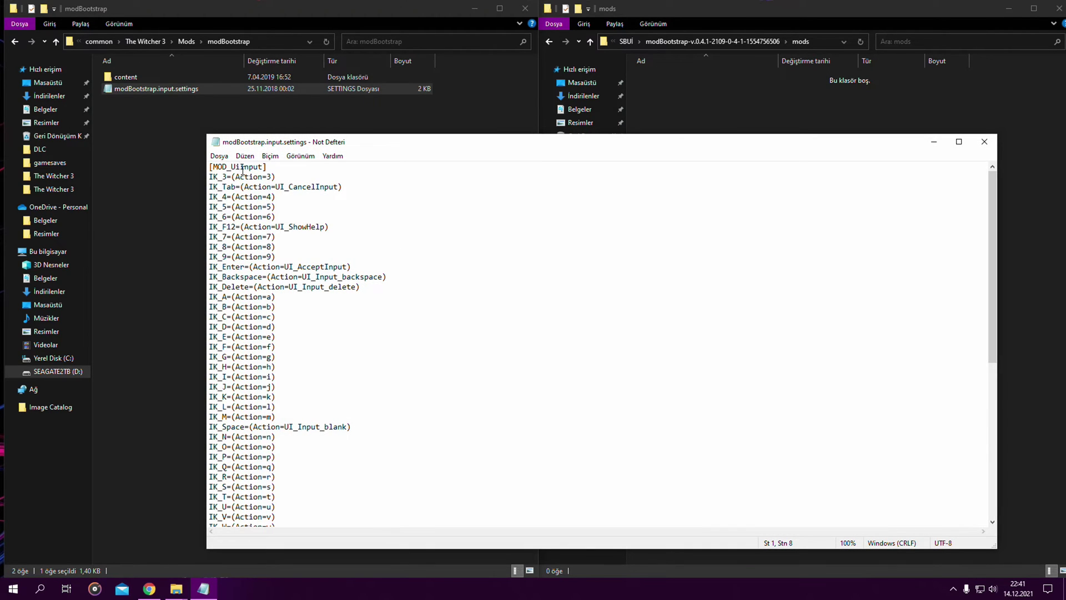
key(ctrl+a)
right_click(258, 328)
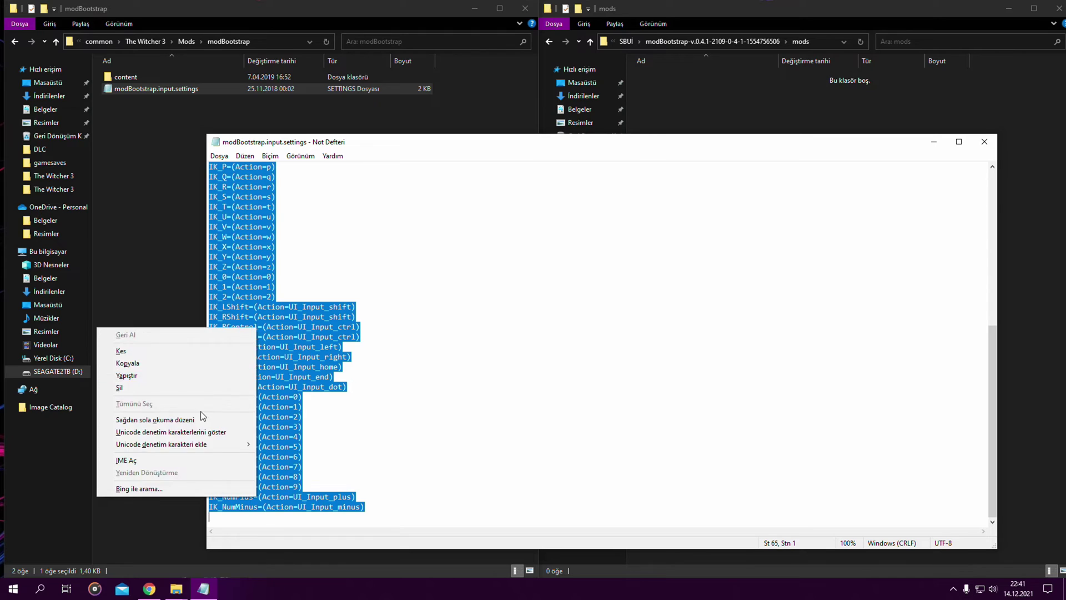
click(173, 363)
click(984, 144)
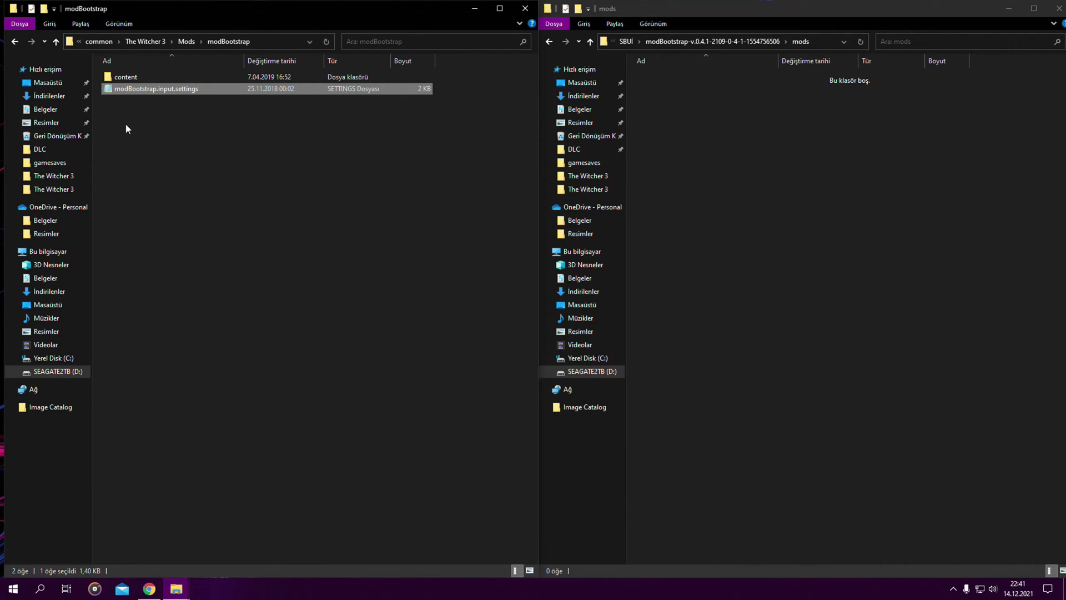
- Paste the copied bindings at the end of input.settings in the Documents folder's The Witcher 3 subfolder and save the file
click(48, 251)
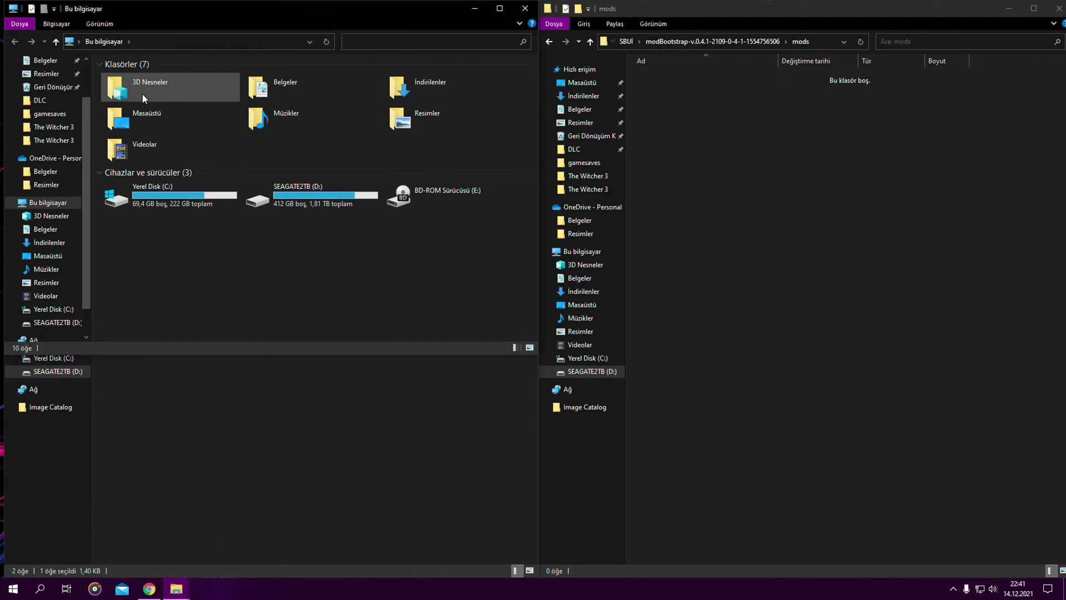
double_click(288, 88)
double_click(154, 266)
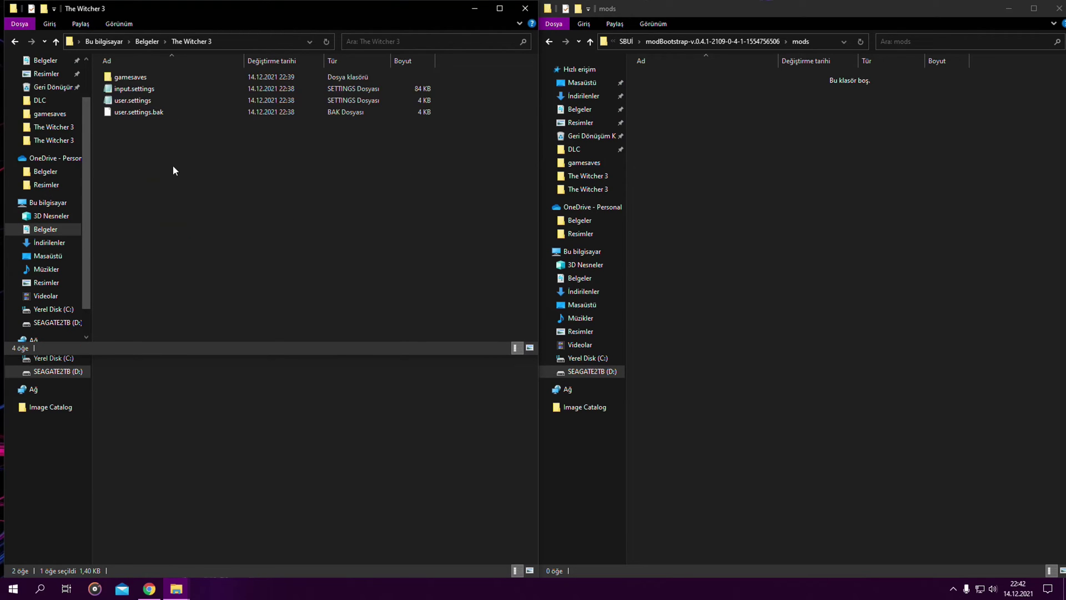
double_click(145, 90)
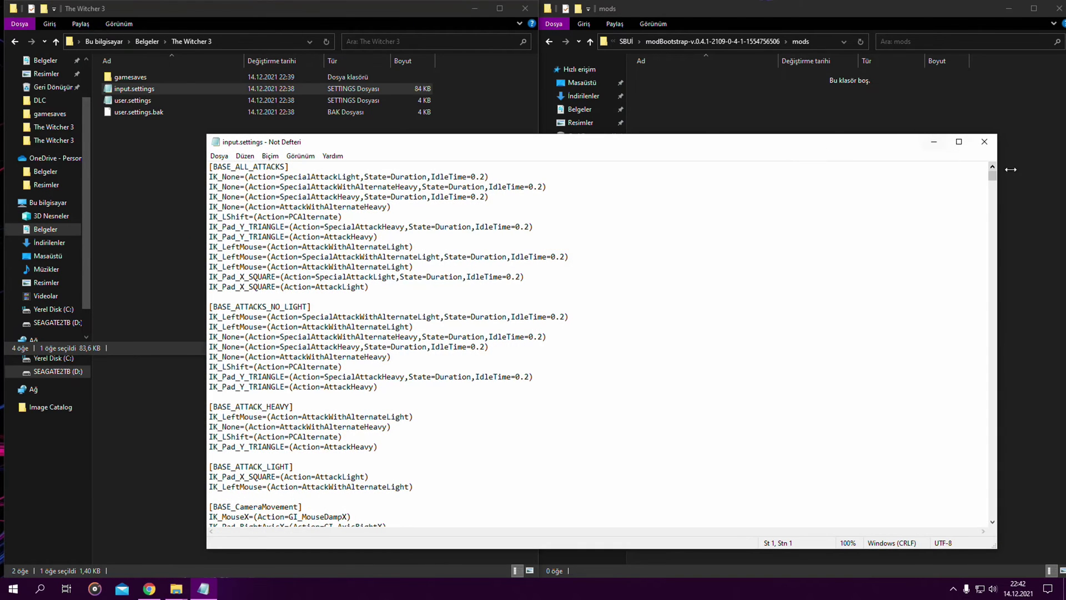
drag(996, 183, 985, 520)
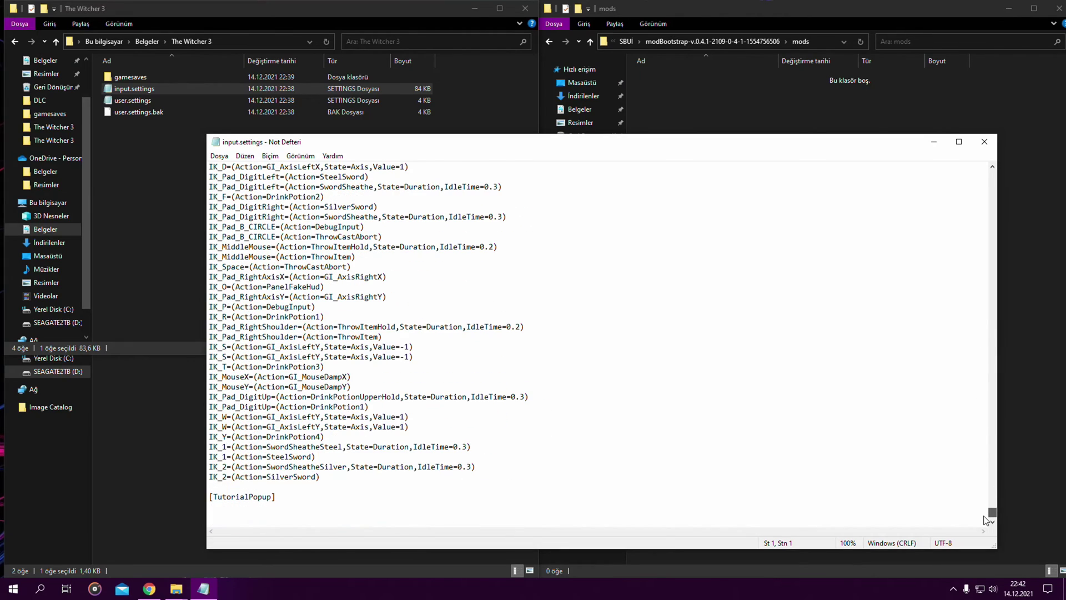
right_click(236, 514)
click(134, 391)
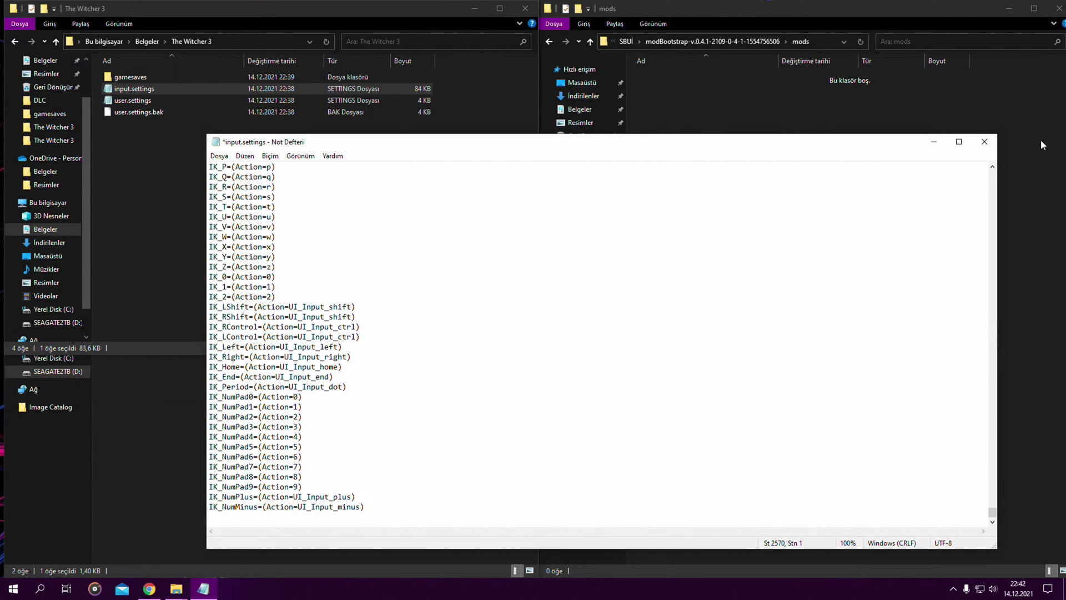
click(985, 142)
click(505, 307)
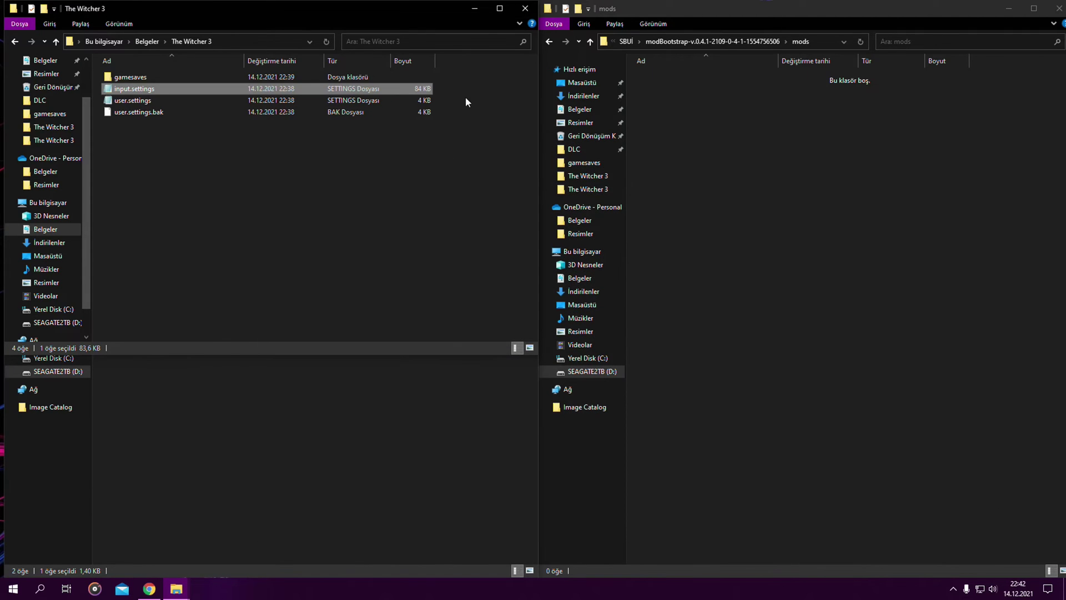
click(524, 9)
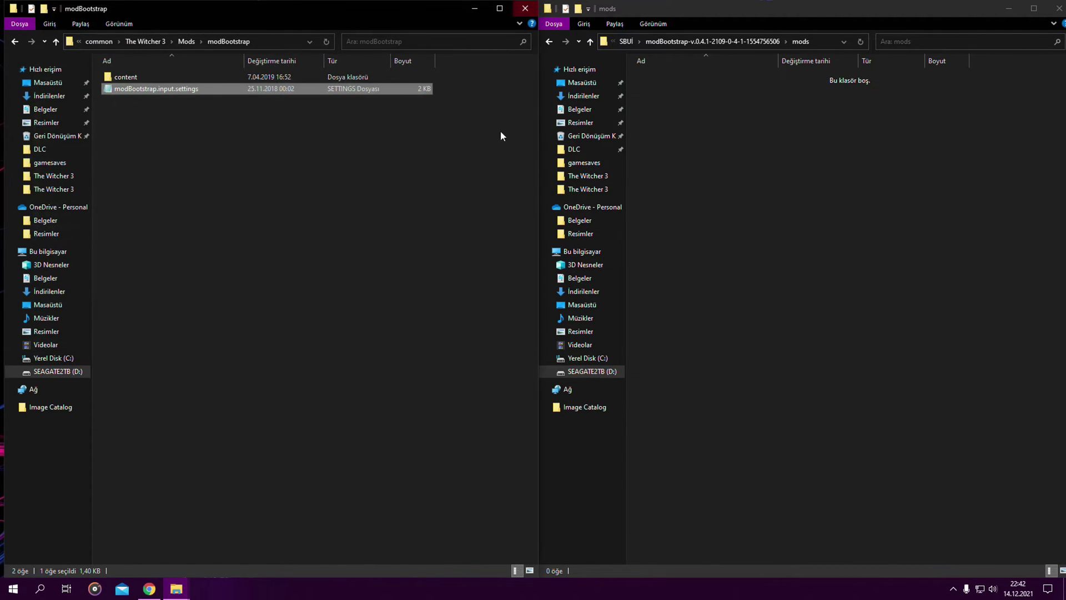
- Return to the game's main folder and to SBUİ, and delete the two extracted modBootstrap folders from SBUİ
click(15, 42)
click(15, 41)
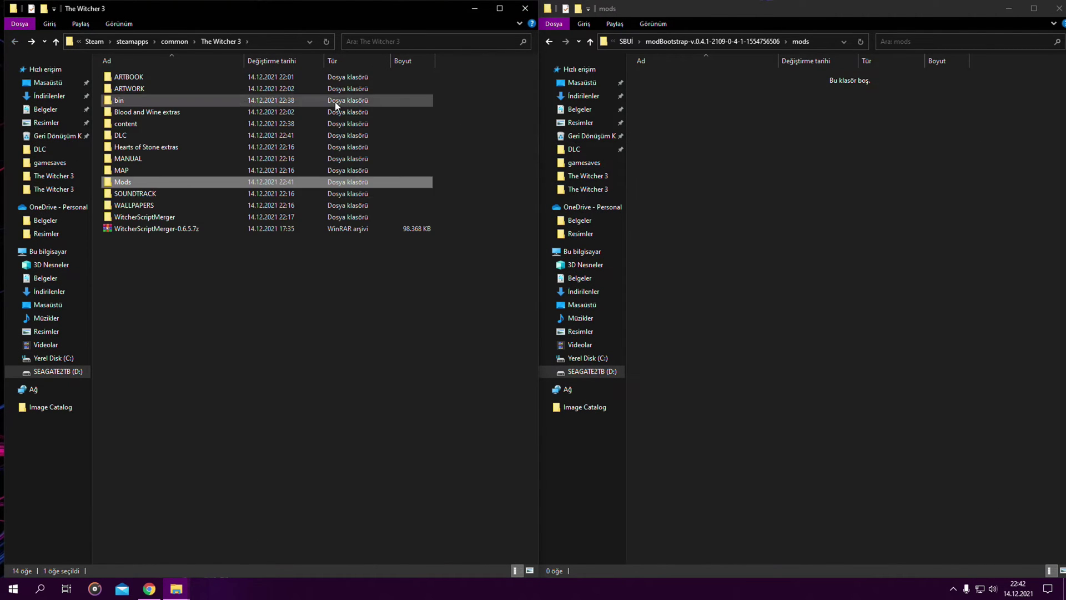
click(549, 42)
click(549, 41)
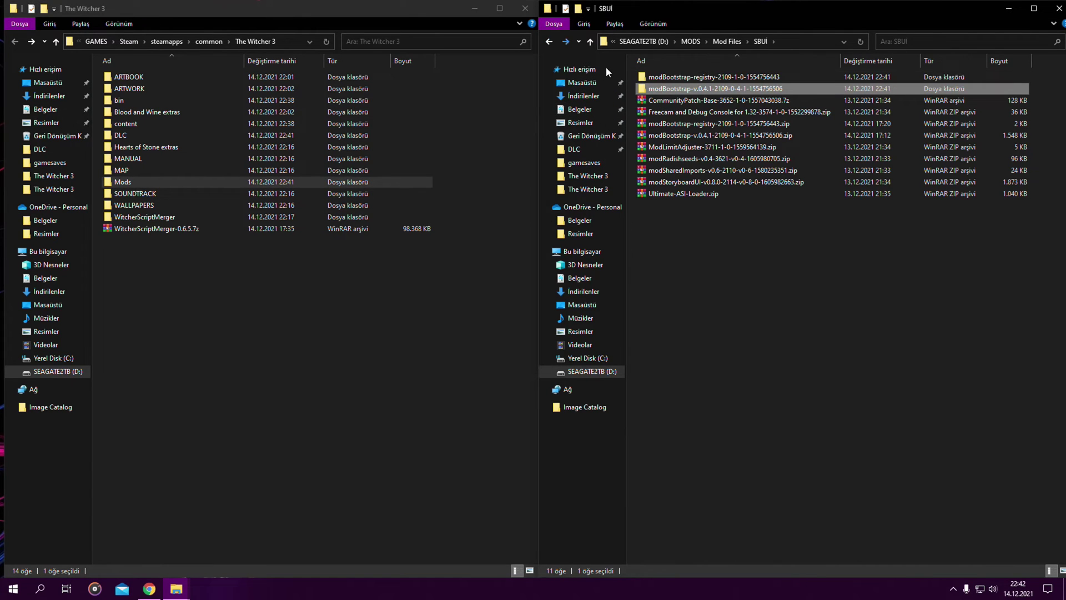
click(678, 76)
key(Delete)
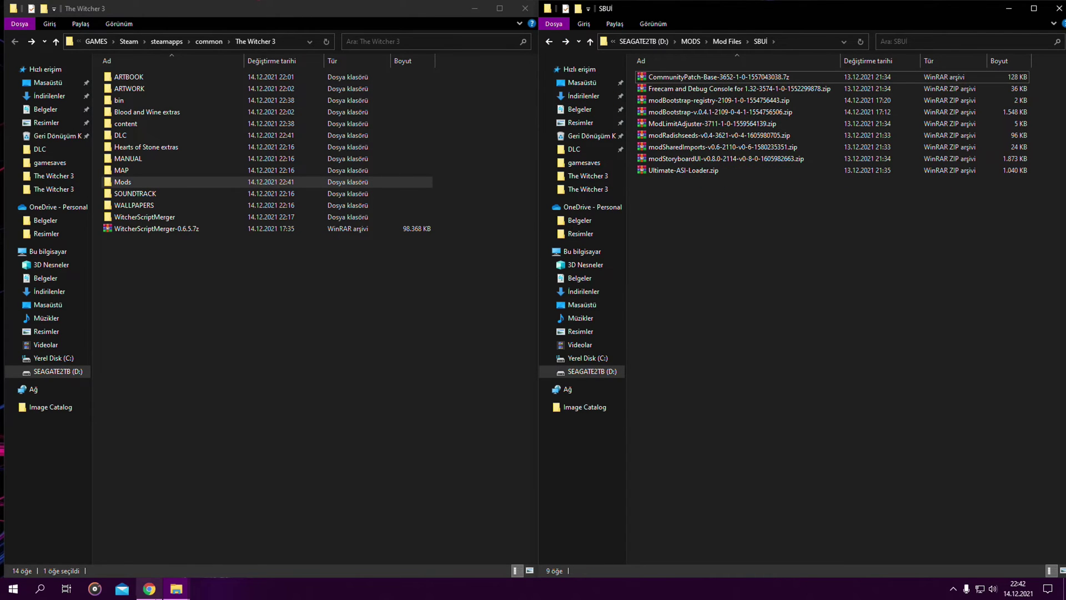
- Switch to Chrome and examine the main files offered on the Community Patch - Shared Imports page of Nexus Mods
click(149, 589)
click(289, 9)
scroll(427, 261, down, 3)
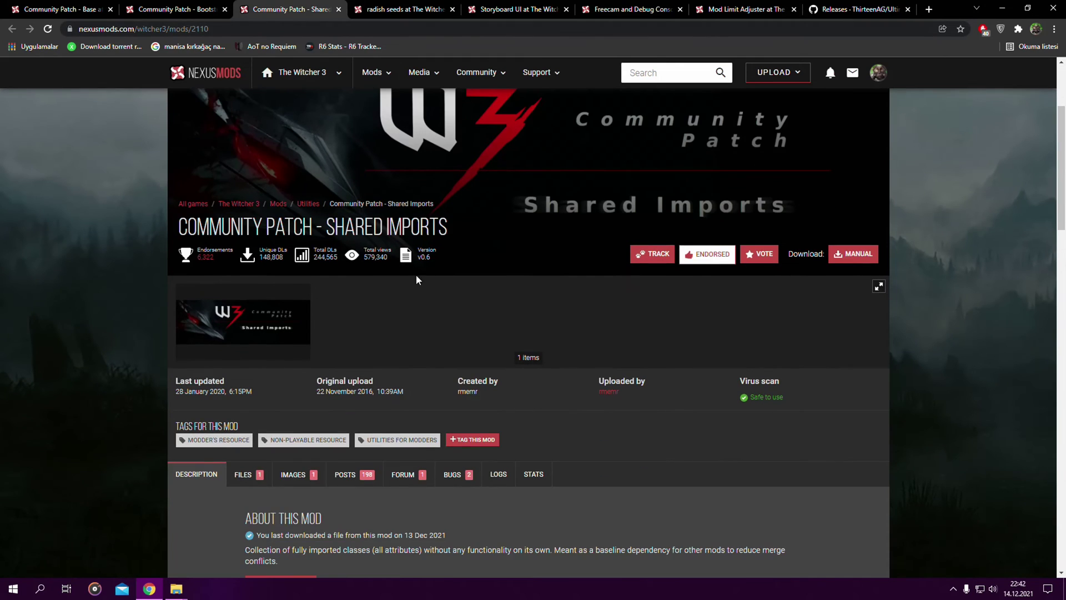
click(247, 474)
scroll(322, 422, down, 4)
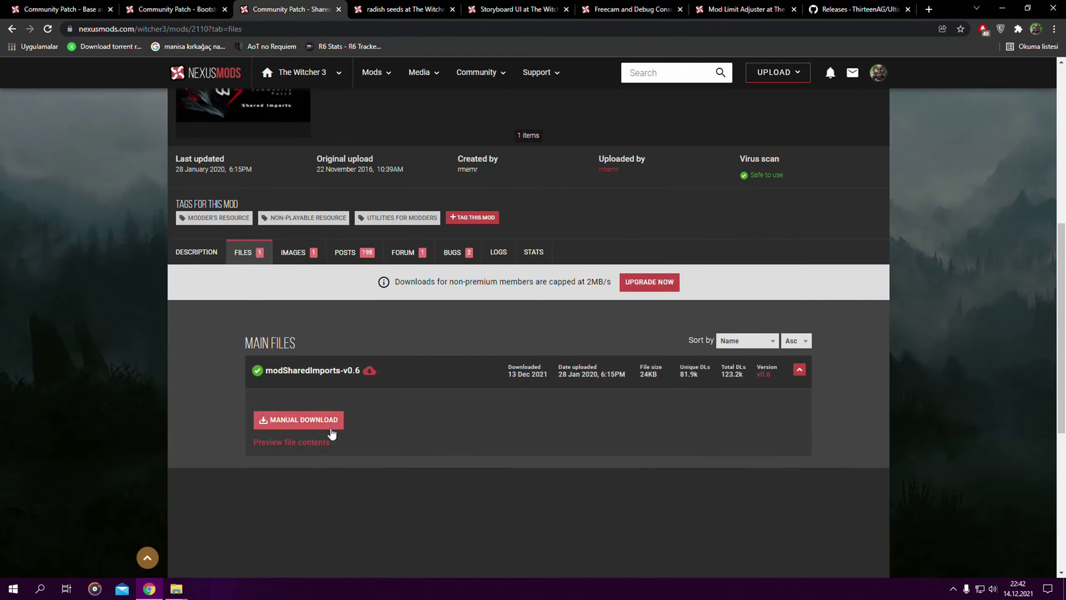
- Switch to File Explorer and extract modSharedImports-v0.6-2110-v0-6-1580235351.zip into its own folder within SBUİ
click(175, 589)
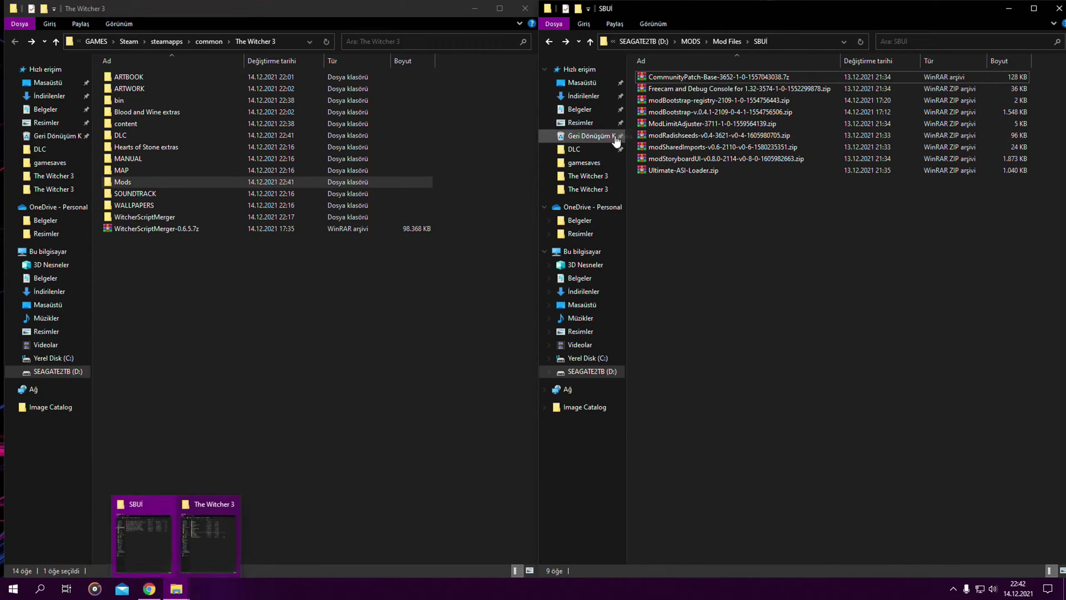
right_click(679, 148)
mouse_move(655, 179)
click(723, 221)
- Move the modSharedImports folder from its extracted mods folder into the game's Mods folder
double_click(695, 78)
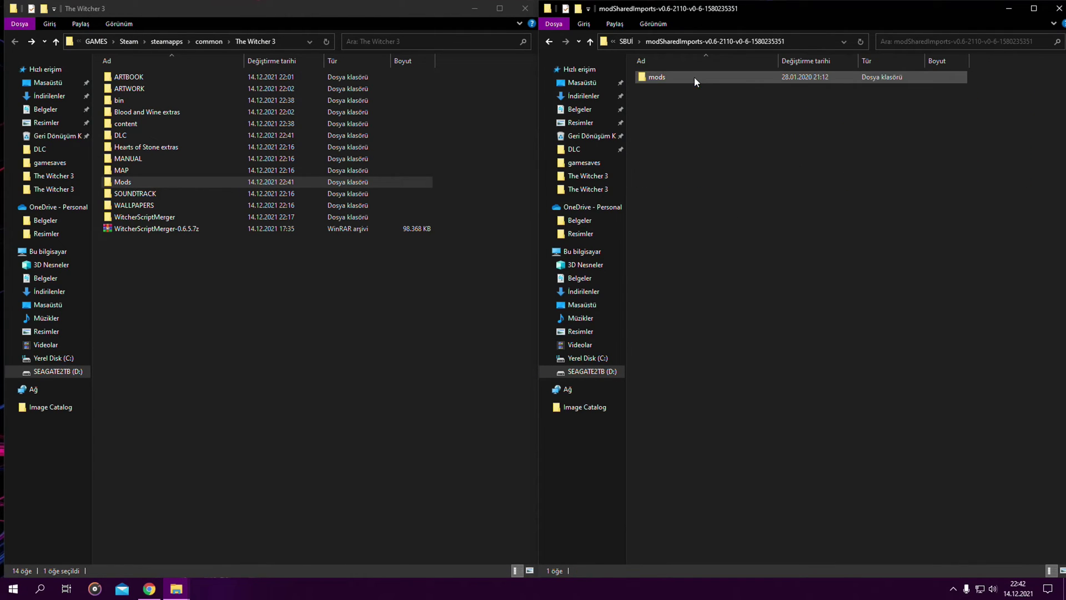
double_click(683, 76)
click(674, 75)
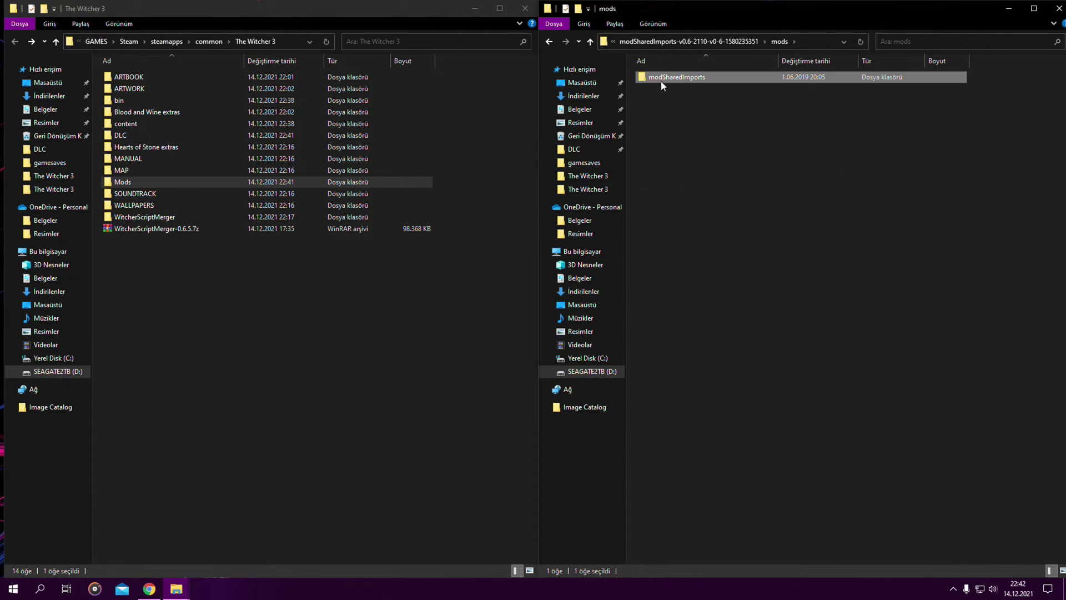
double_click(201, 181)
drag(671, 81, 181, 225)
click(553, 42)
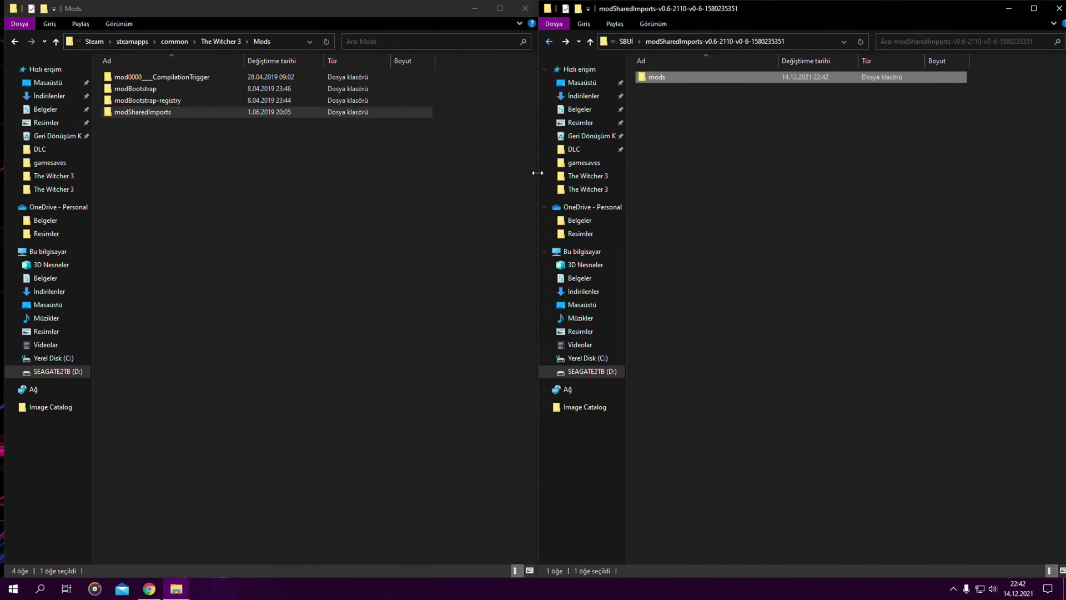
- Return to the game's main folder and to SBUİ, and delete the extracted modSharedImports folder from SBUİ
click(16, 40)
click(549, 42)
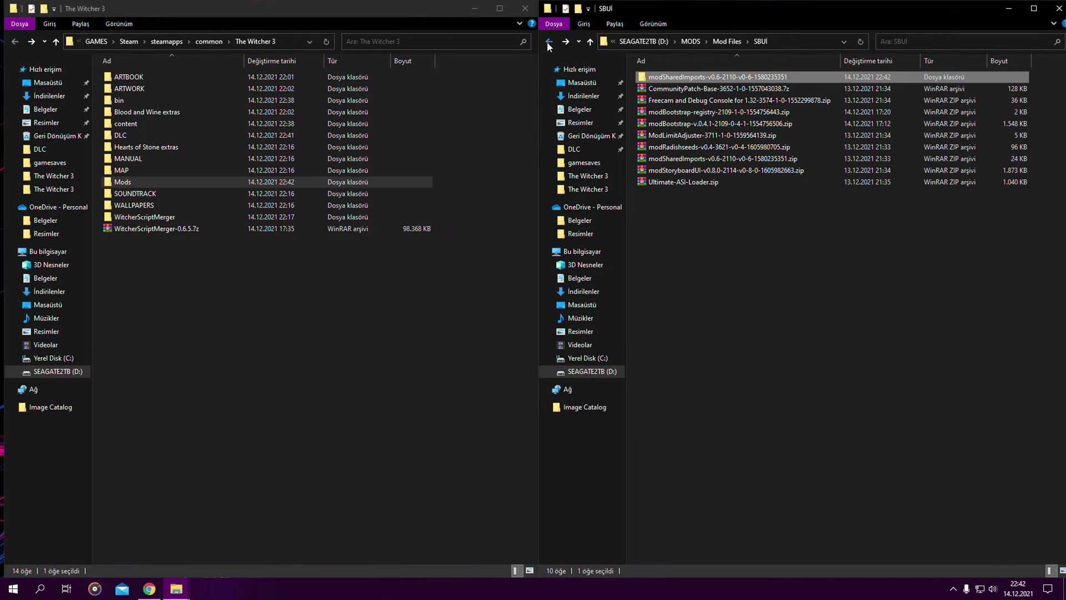
- Switch to Chrome and examine the main, optional and miscellaneous files offered on the radish seeds page of Nexus Mods
click(163, 587)
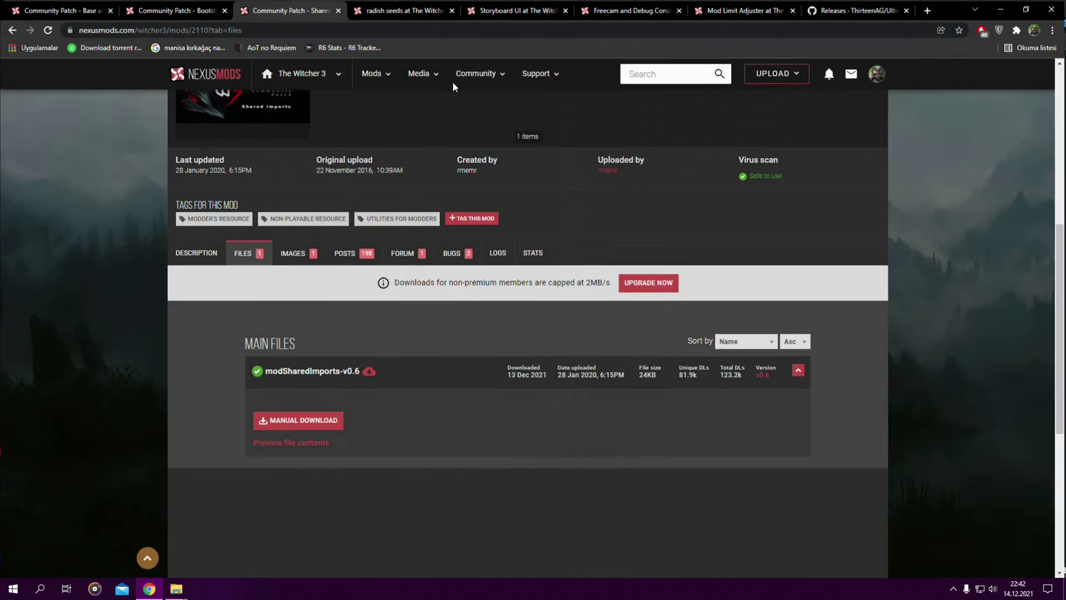
click(406, 7)
scroll(344, 158, down, 3)
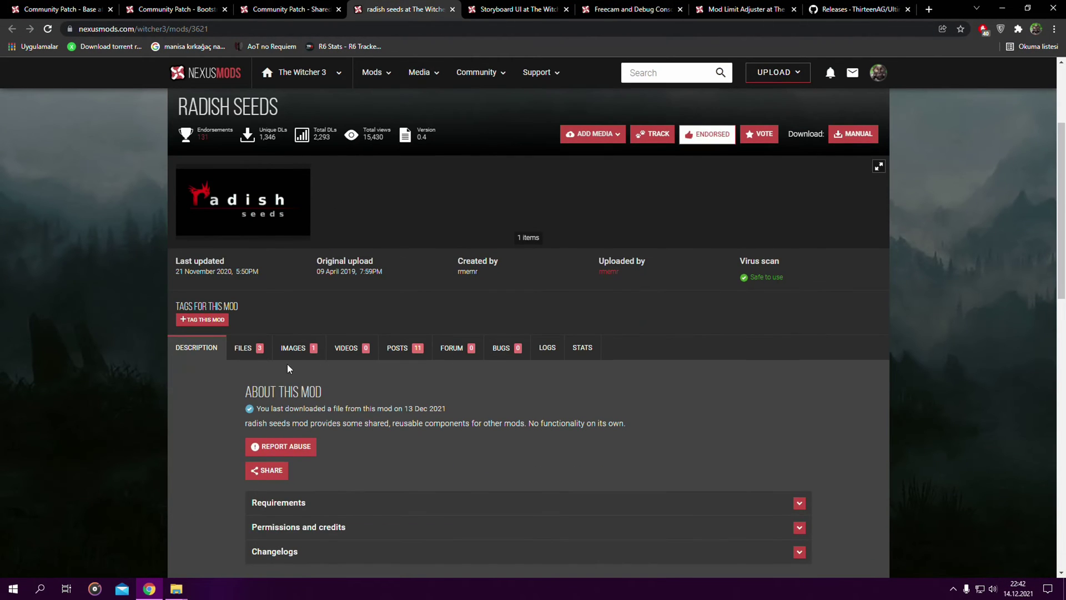
click(255, 352)
scroll(400, 271, down, 5)
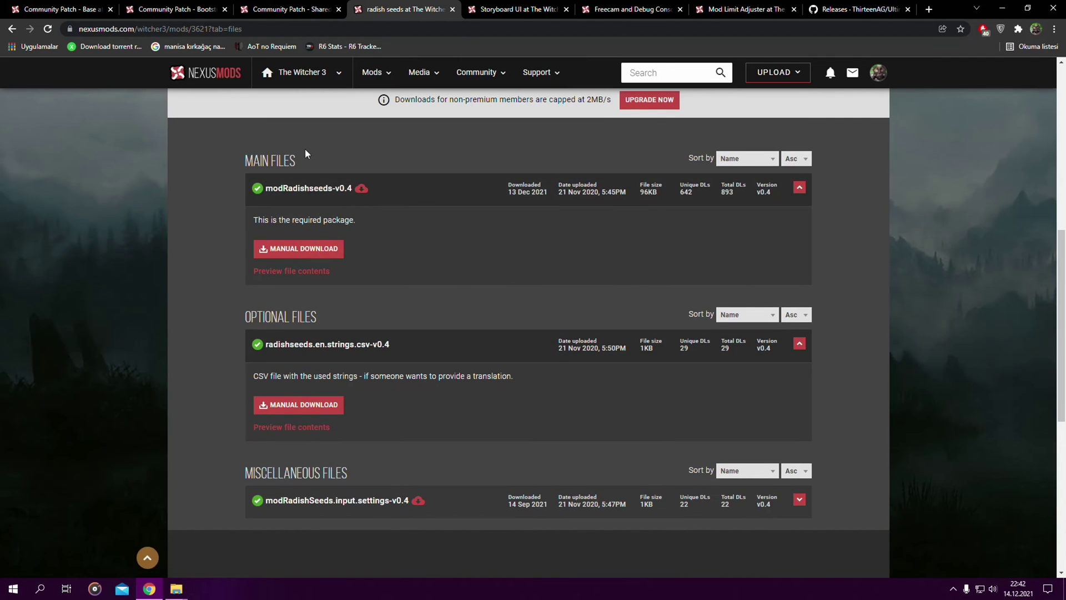
scroll(383, 309, up, 4)
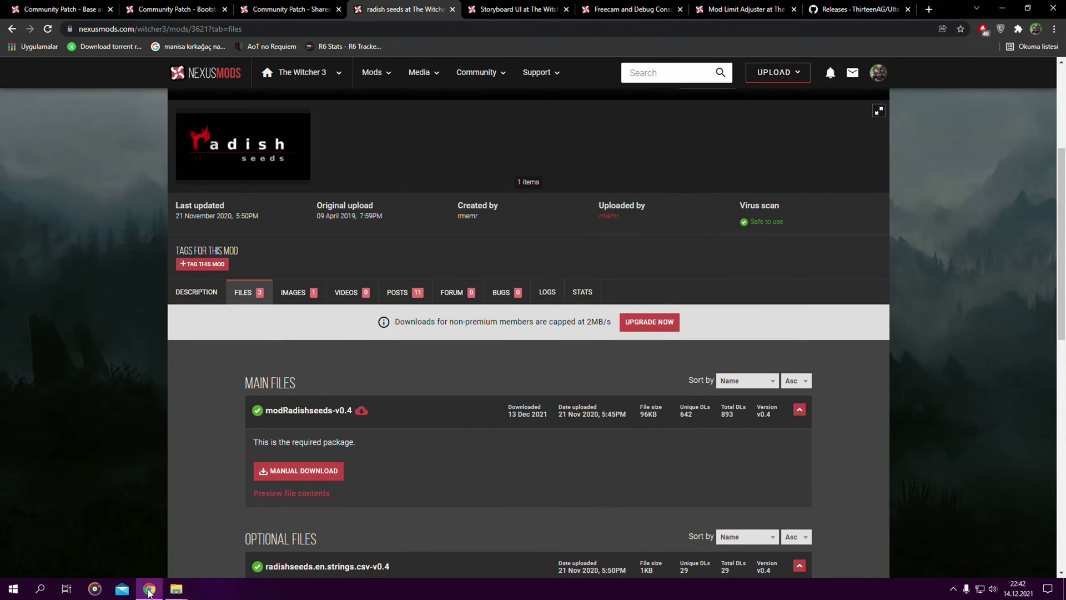
- Switch to File Explorer and extract modRadishseeds-v0.4-3621-v0-4-1605980705.zip into its own folder within SBUİ
click(176, 589)
click(691, 140)
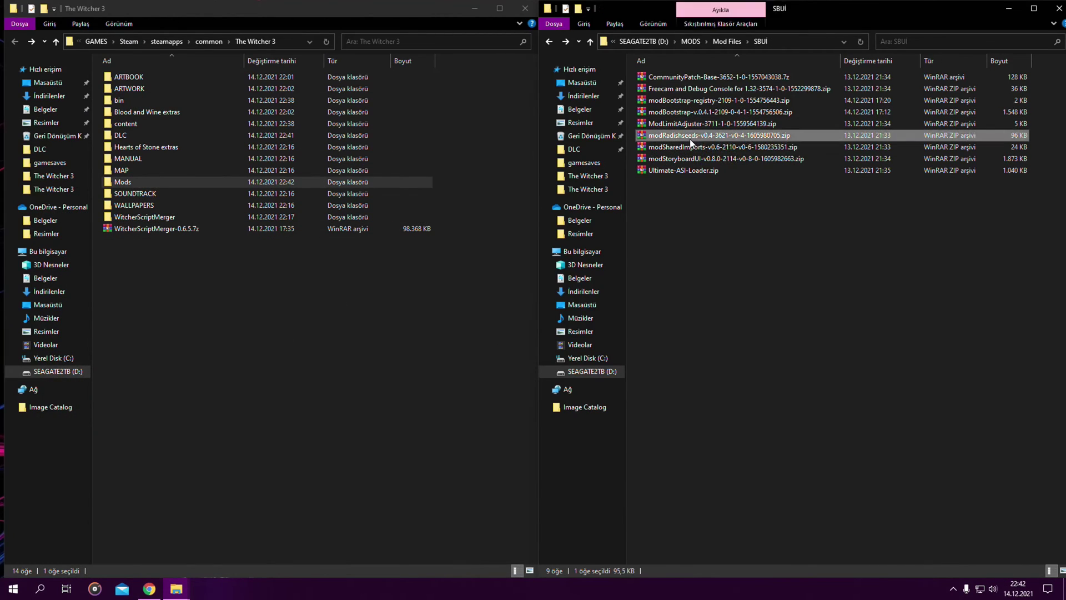
right_click(691, 141)
mouse_move(666, 168)
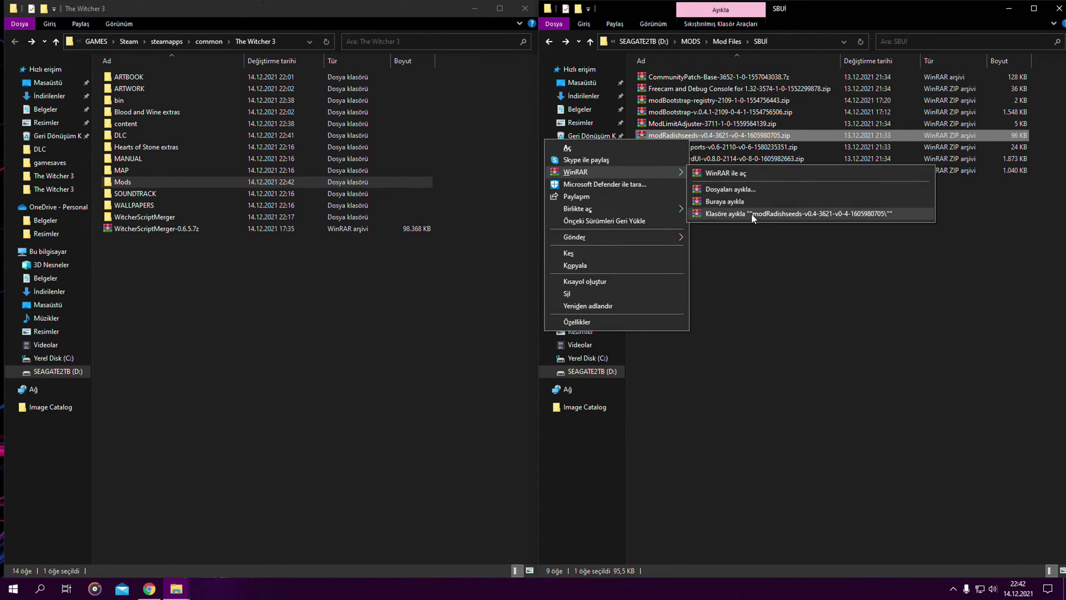
click(753, 215)
- Move the dlcRadishSeeds folder from the extracted dlc folder into the game's DLC folder
double_click(678, 76)
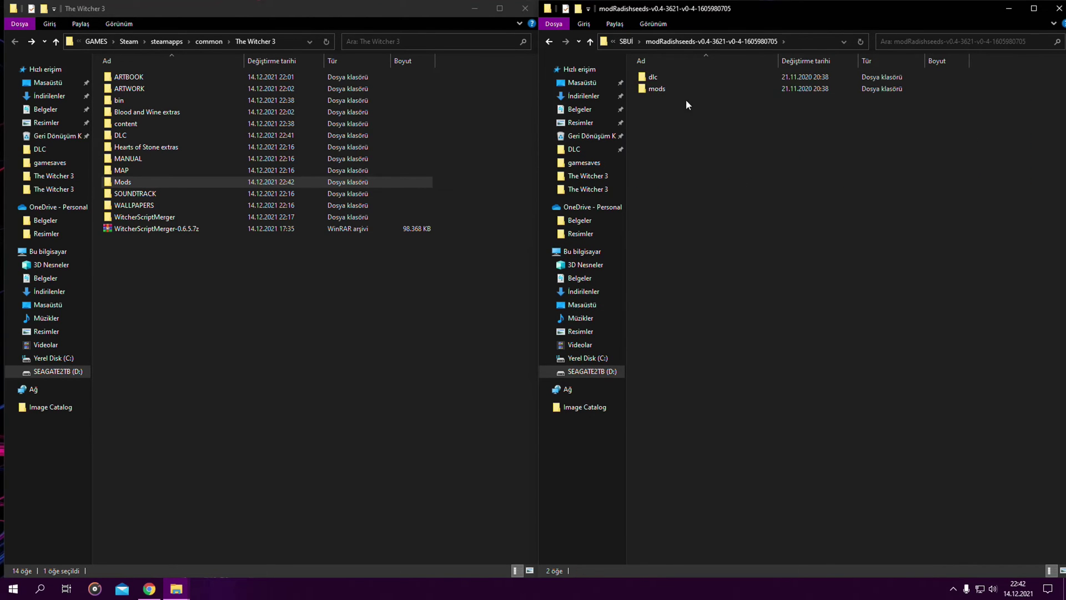
double_click(667, 78)
double_click(133, 138)
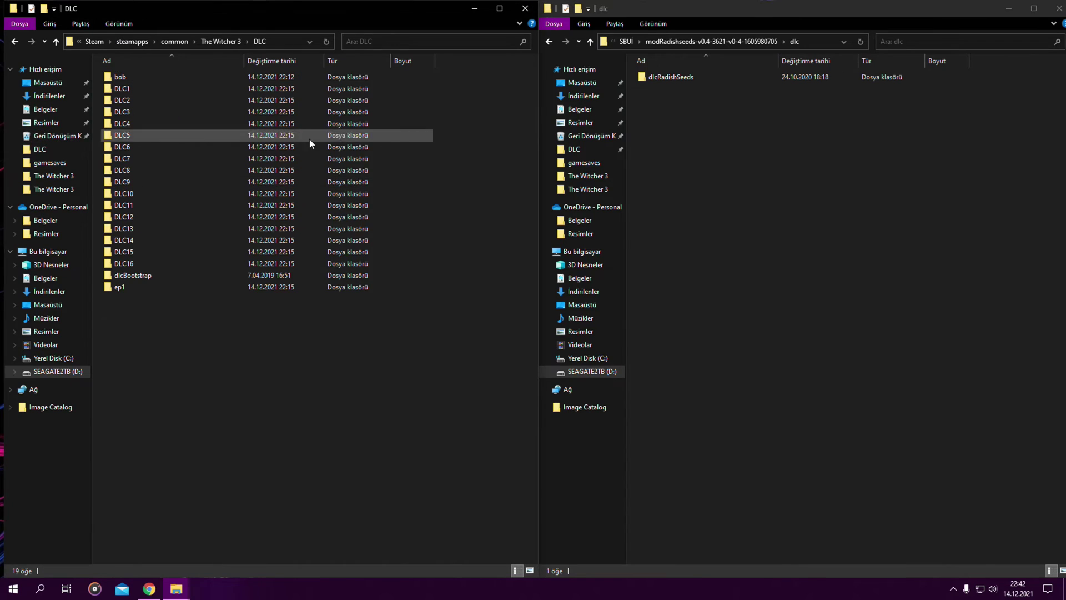
click(679, 82)
click(674, 77)
drag(690, 80, 269, 333)
- Move the modRadishSeeds folder from the extracted mods folder into the game's Mods folder
click(14, 42)
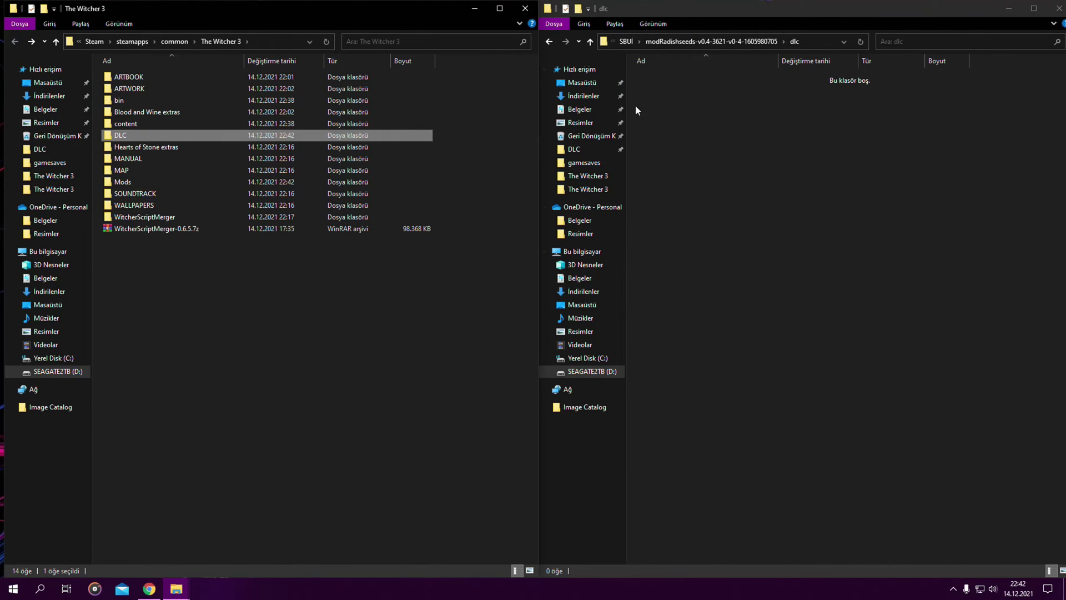
click(549, 42)
double_click(685, 88)
click(178, 180)
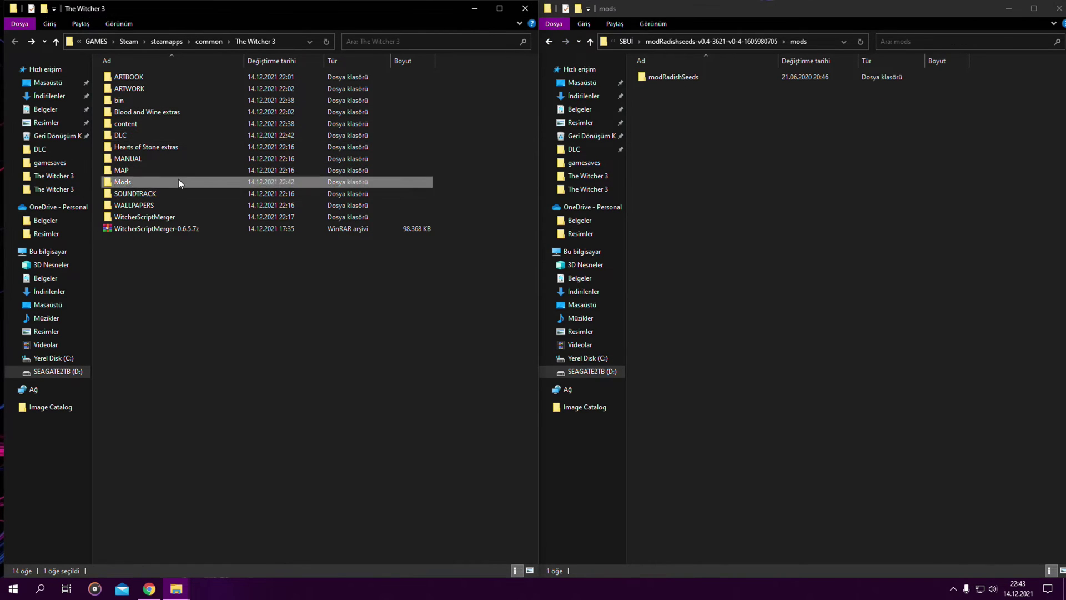
double_click(178, 183)
drag(692, 72, 213, 244)
- Return to the game's main folder and to SBUİ, and delete the extracted modRadishseeds folder from SBUİ
click(15, 42)
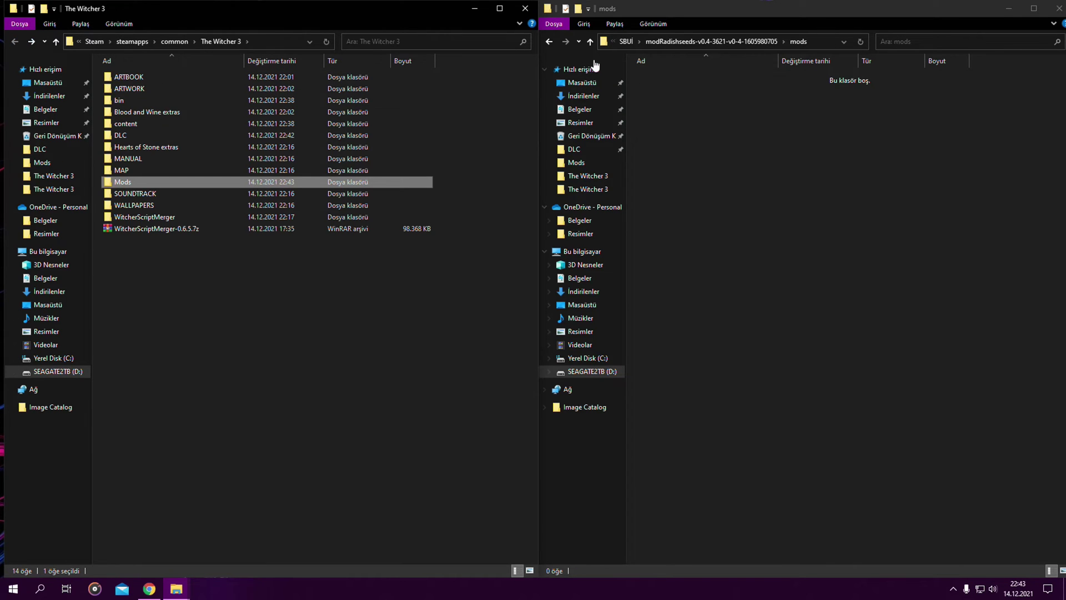
click(550, 42)
click(549, 43)
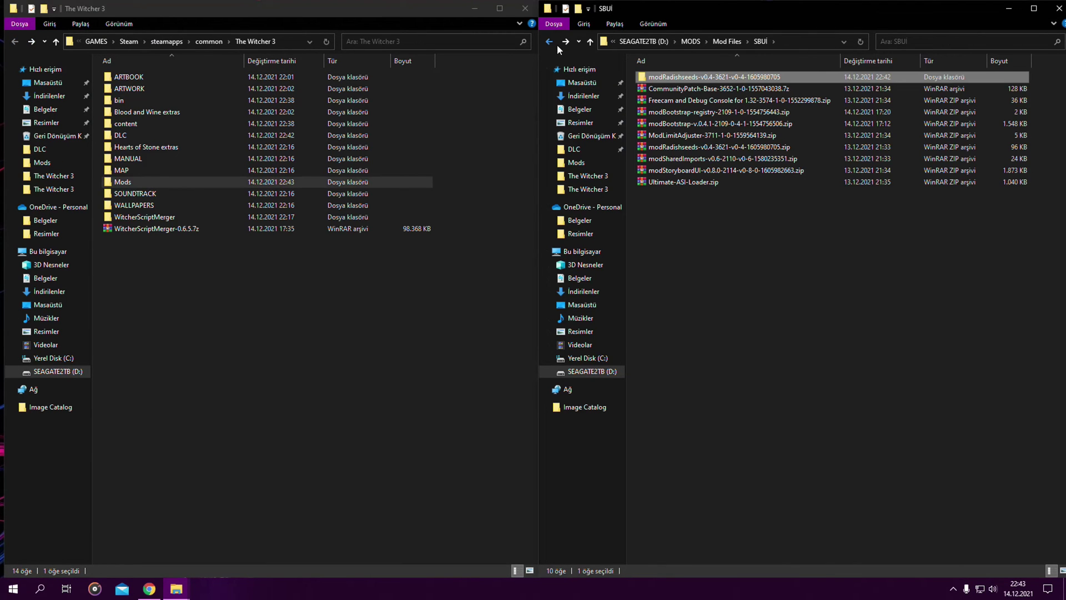
- Switch to Chrome and examine the main files offered on the Storyboard UI page of Nexus Mods
click(149, 590)
click(517, 9)
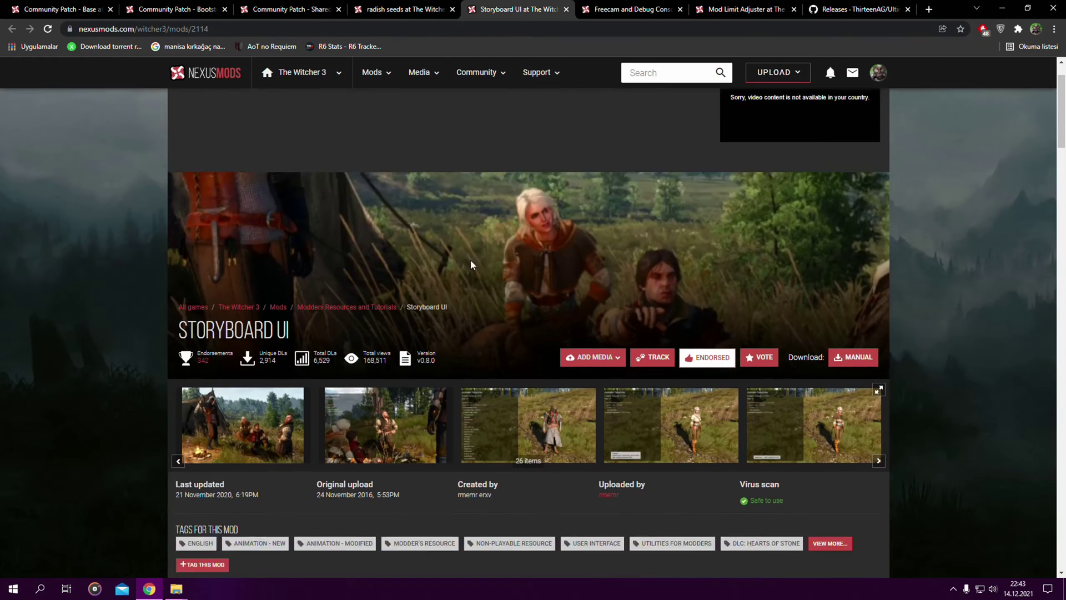
scroll(458, 284, down, 1)
click(243, 490)
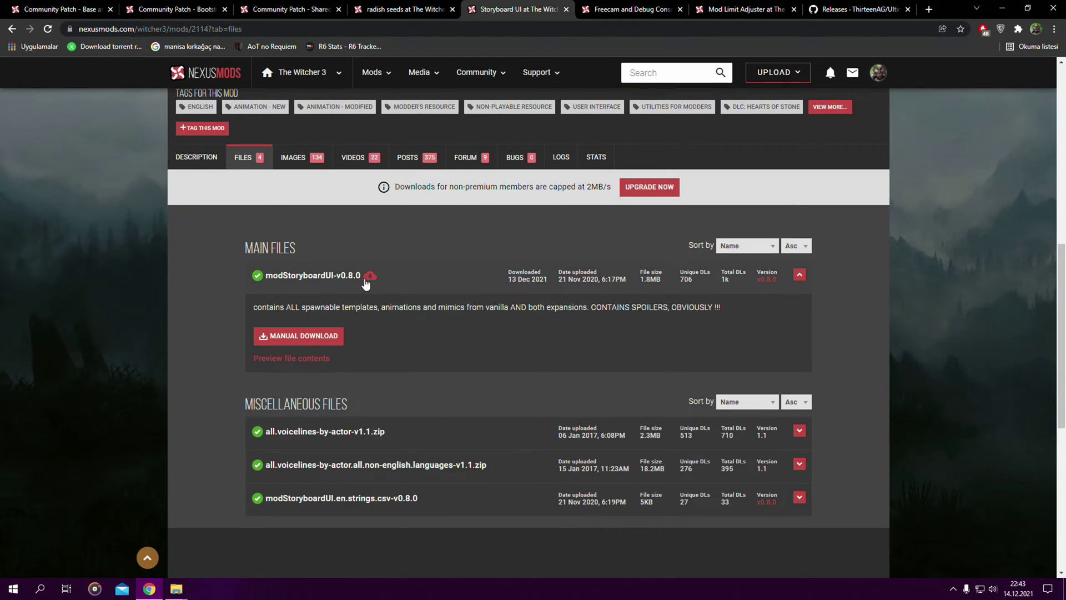
- Switch to File Explorer and extract modStoryboardUI-v0.8.0-2114-v0-8-0-1605982663.zip into its own folder within SBUİ
click(158, 594)
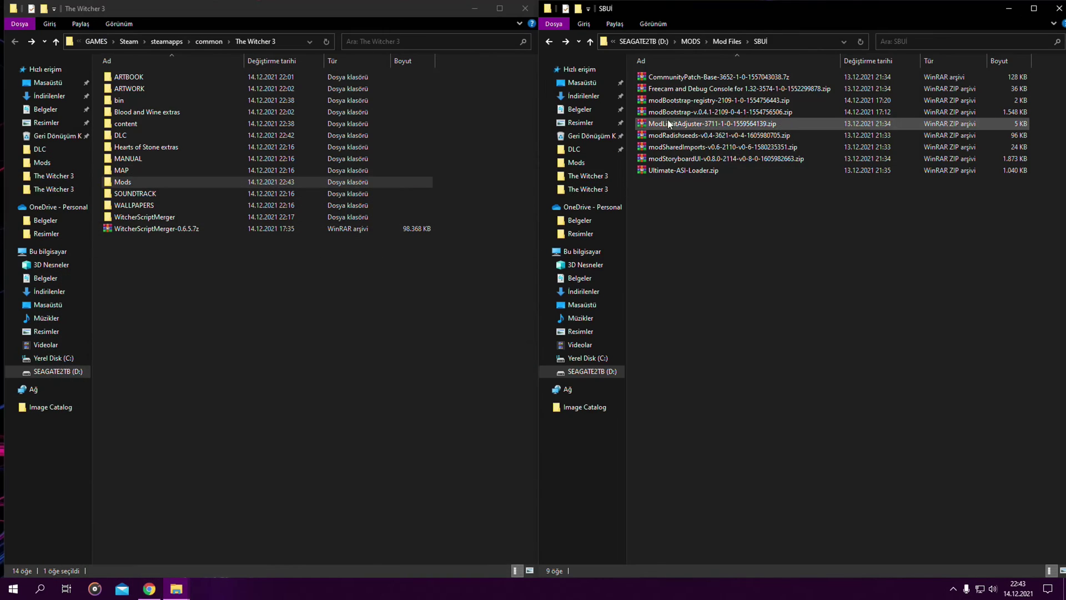
right_click(684, 161)
mouse_move(650, 191)
click(708, 235)
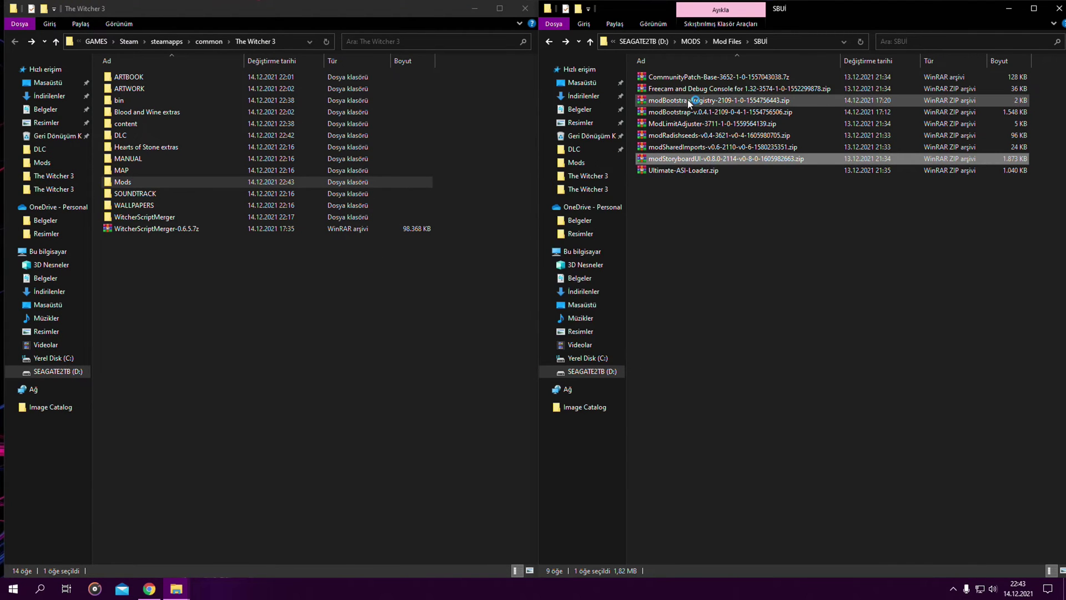
- Move the dlcStoryboardUi folder from the extracted dlc folder into the game's DLC folder
double_click(691, 77)
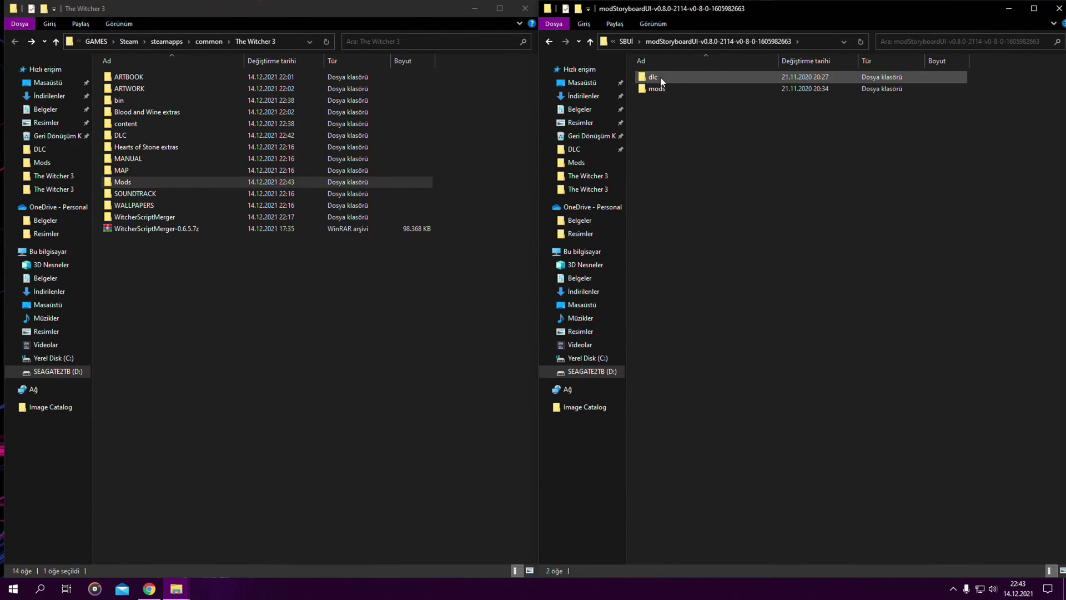
double_click(674, 79)
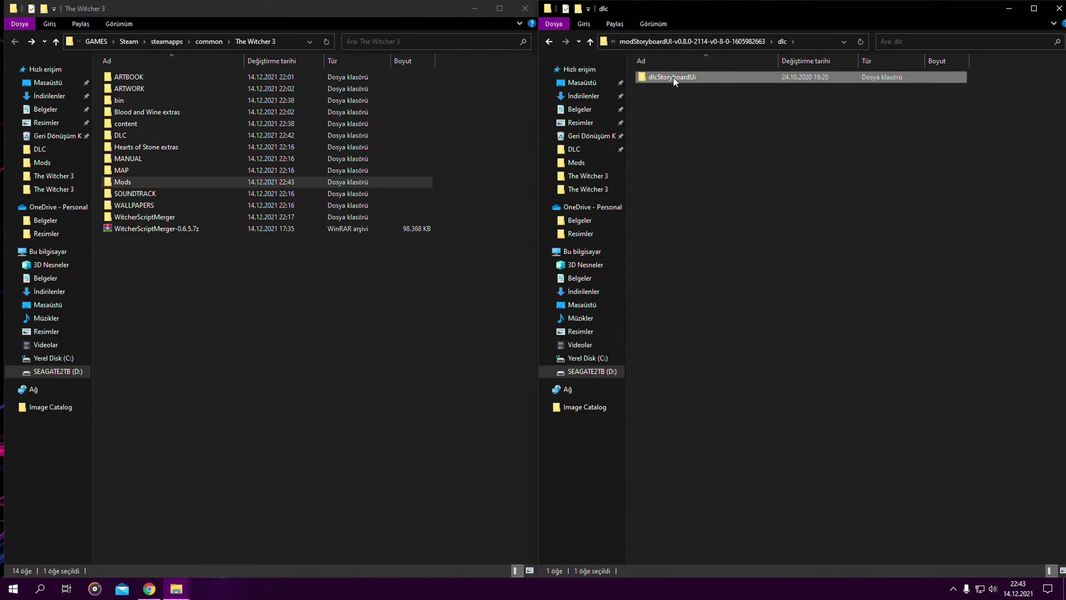
double_click(174, 135)
click(678, 81)
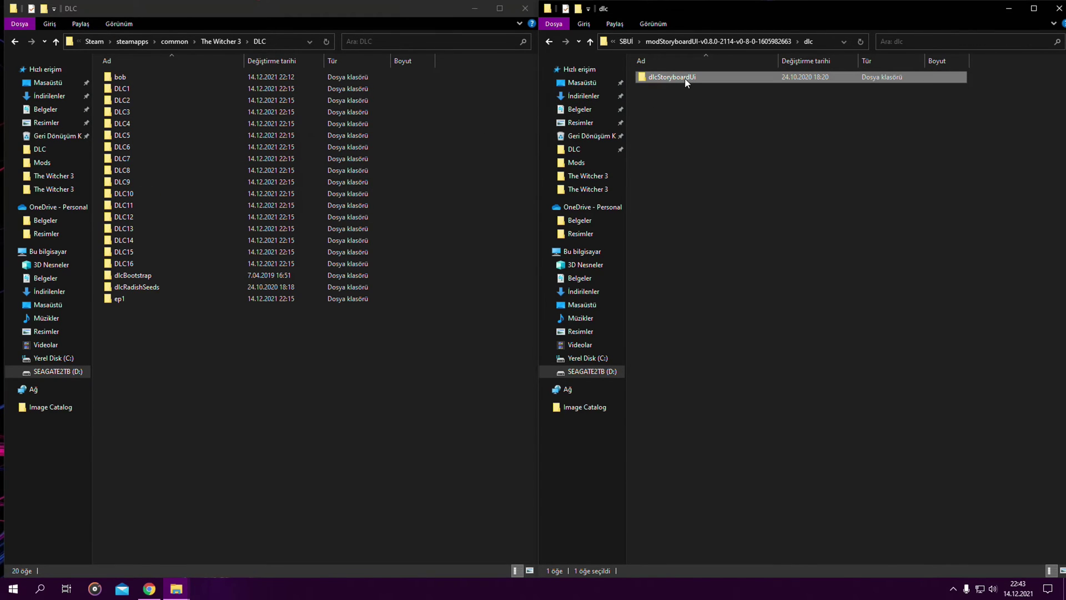
drag(701, 78, 432, 276)
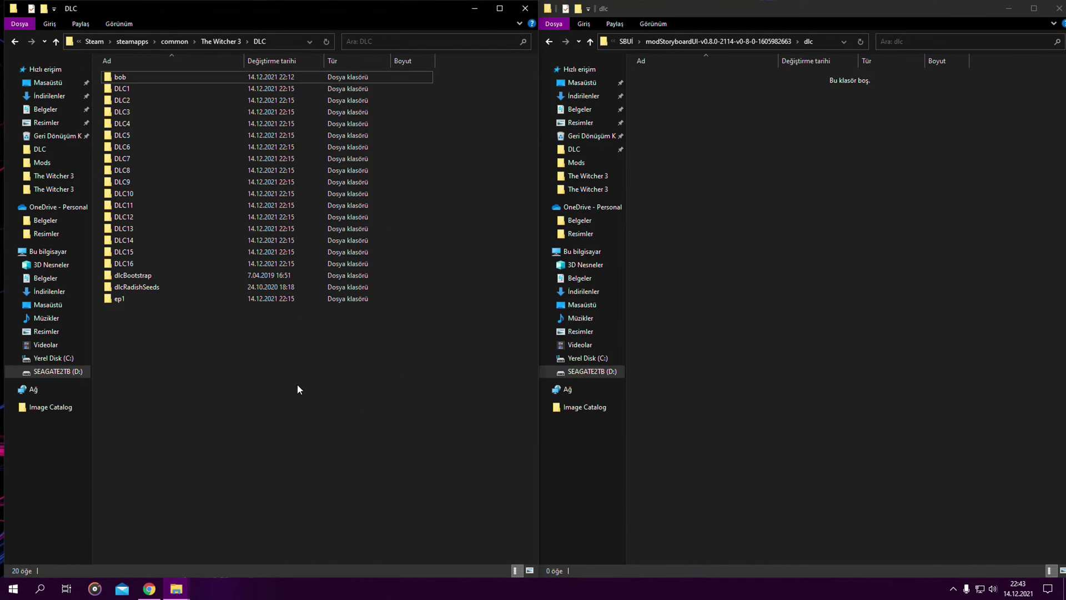
- Move the modStoryboardUi folder from the extracted mods folder into the game's Mods folder
click(16, 43)
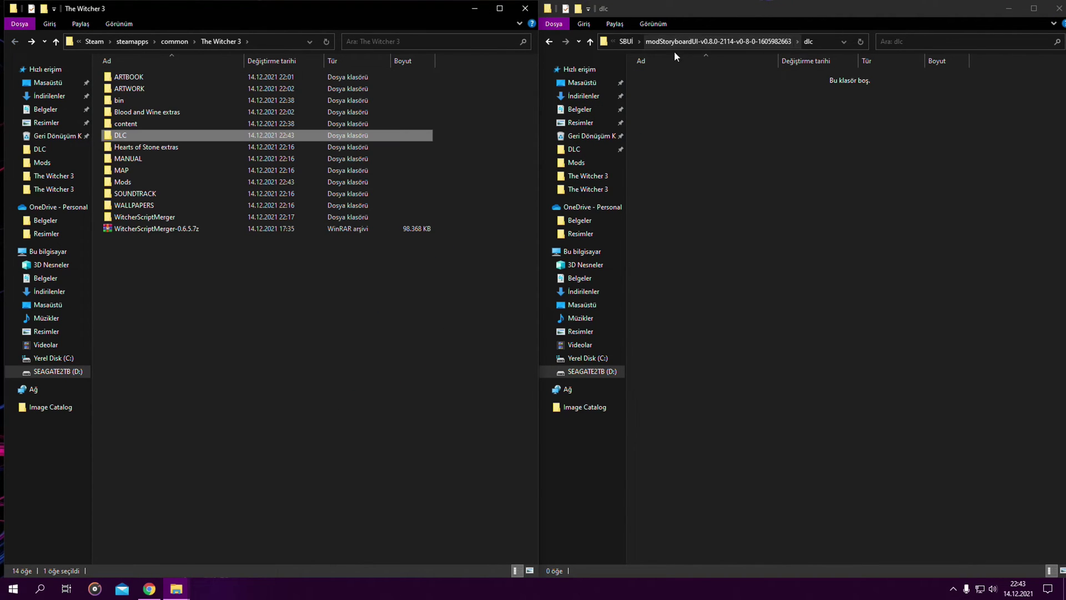
click(549, 41)
double_click(655, 88)
double_click(205, 182)
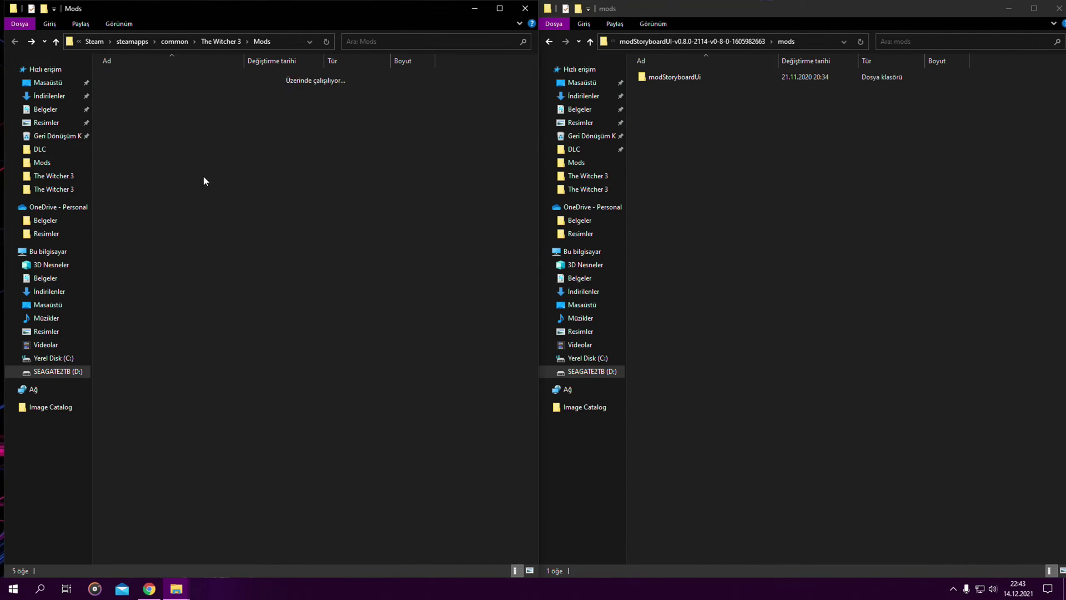
drag(678, 77, 228, 222)
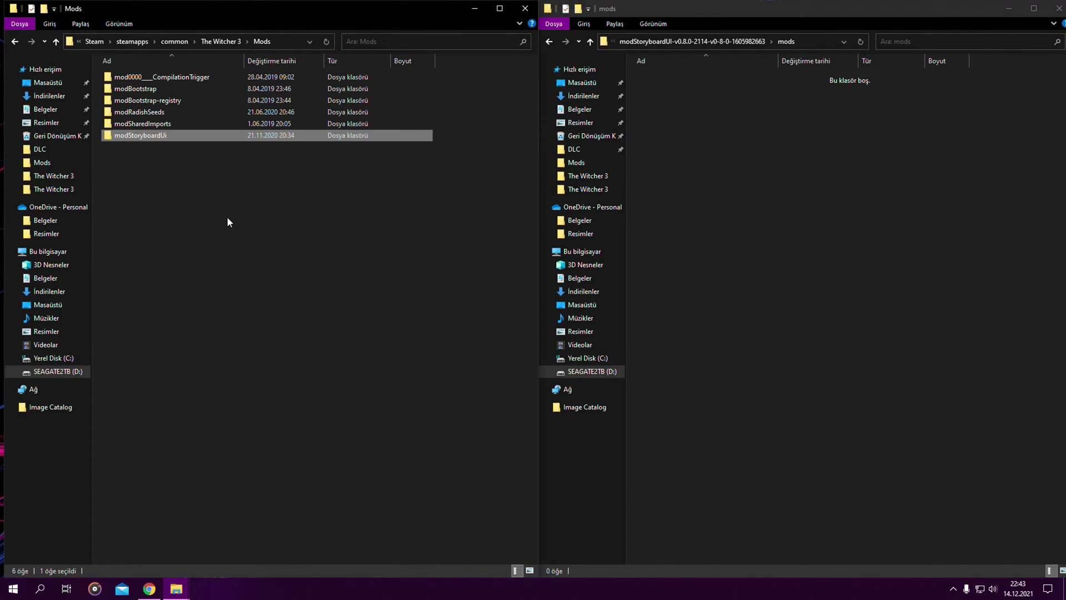
- Copy the entire text of modStoryboardUi.input.settings from the game's modStoryboardUi folder and close the file
double_click(148, 137)
click(142, 91)
double_click(147, 88)
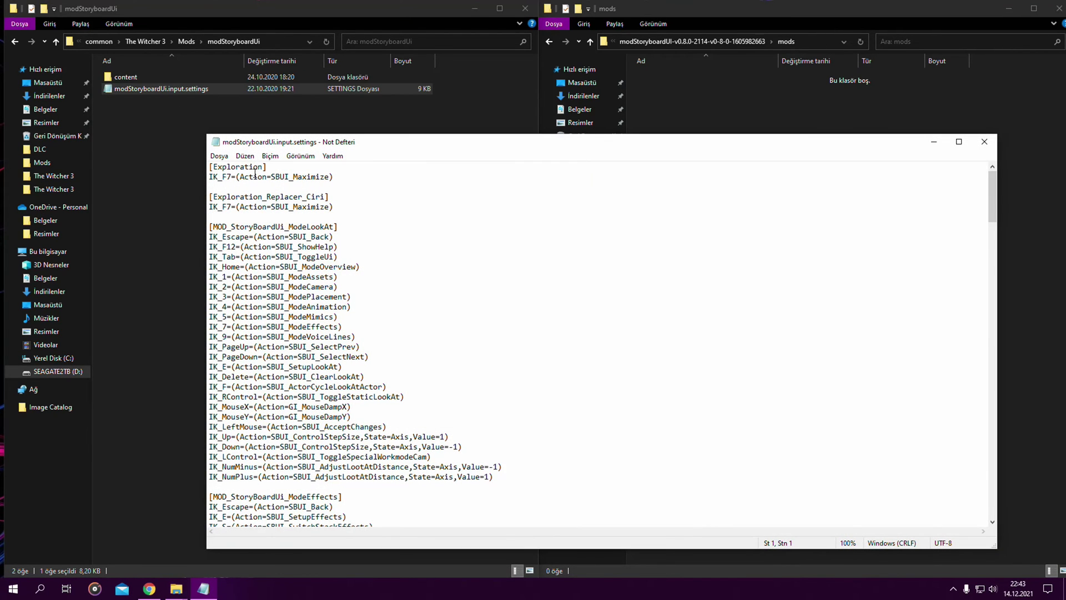
key(ctrl+a)
right_click(292, 223)
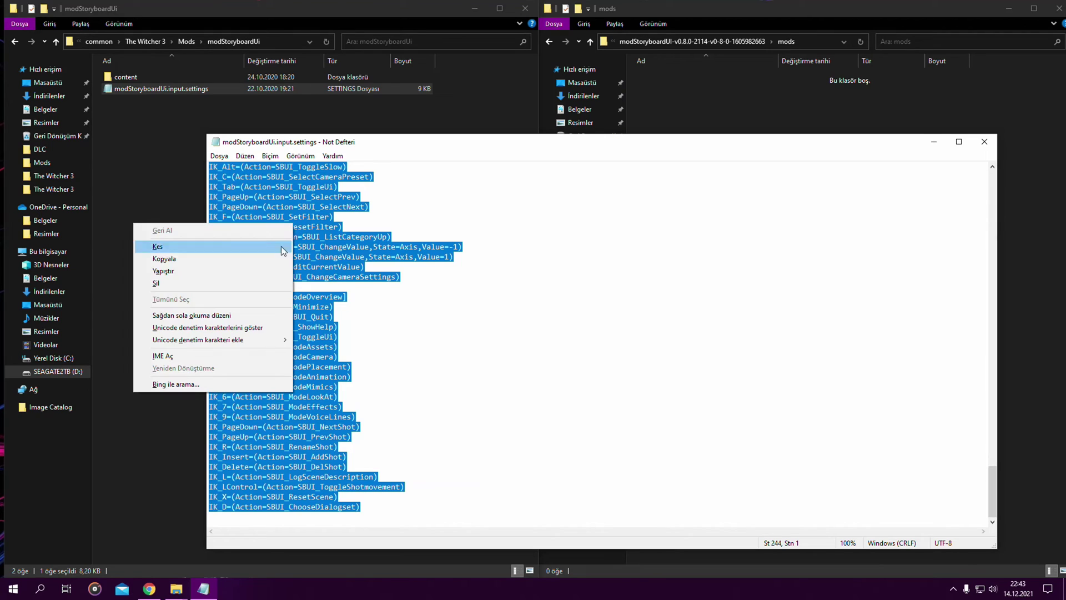
click(191, 264)
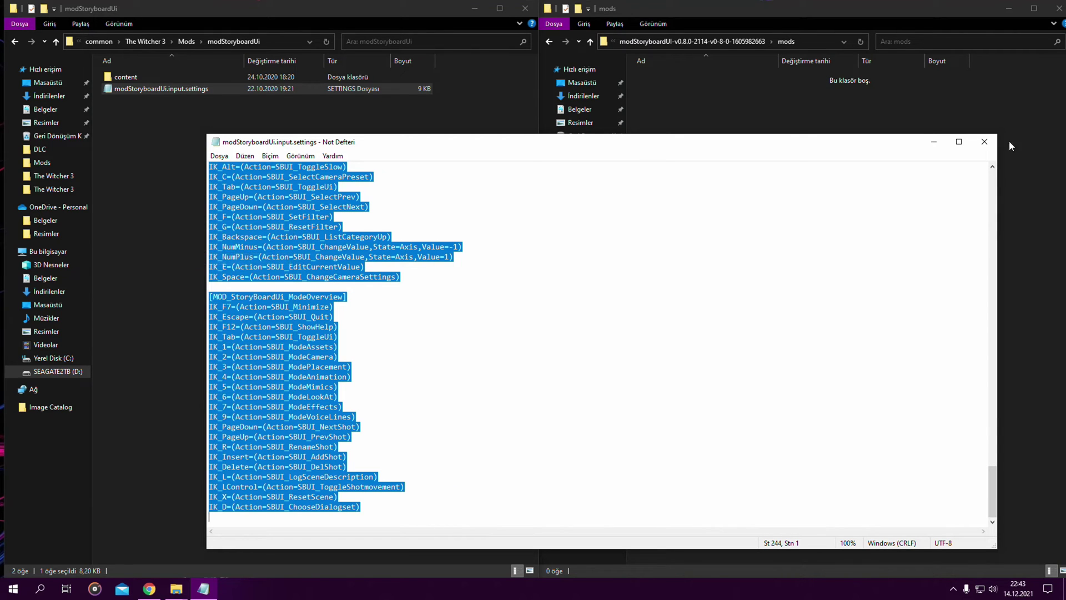
click(985, 142)
- Open input.settings from the The Witcher 3 folder in Documents in a new File Explorer window
key(super+e)
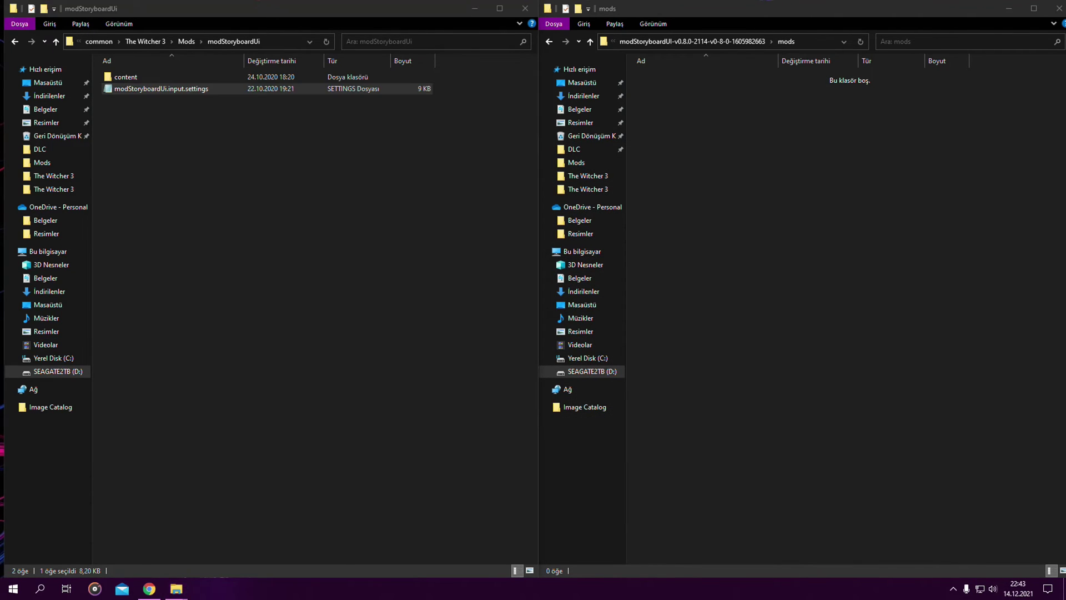
double_click(328, 109)
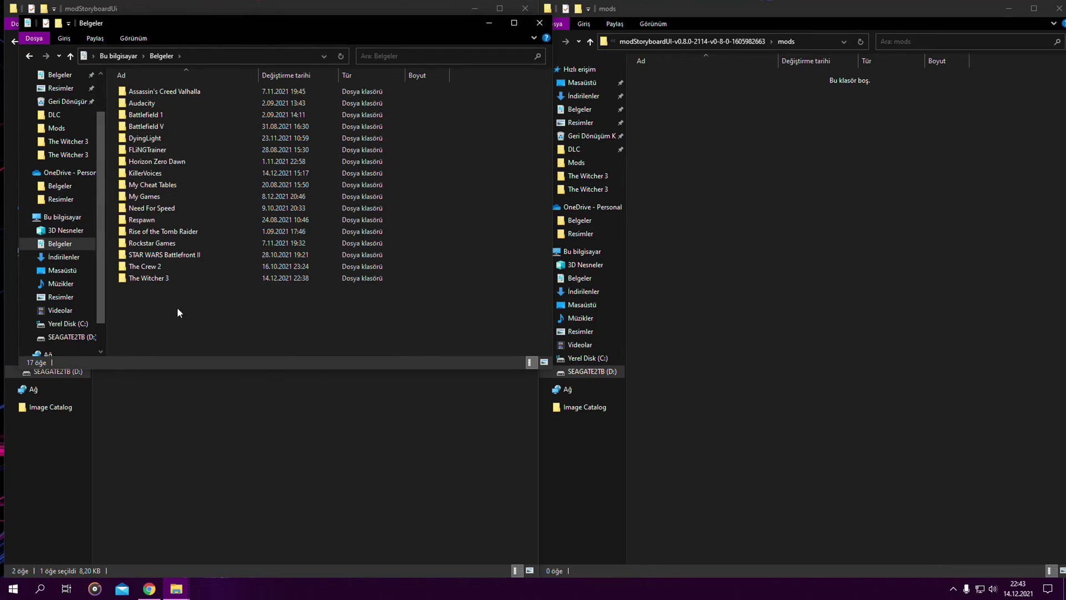
double_click(161, 277)
double_click(164, 104)
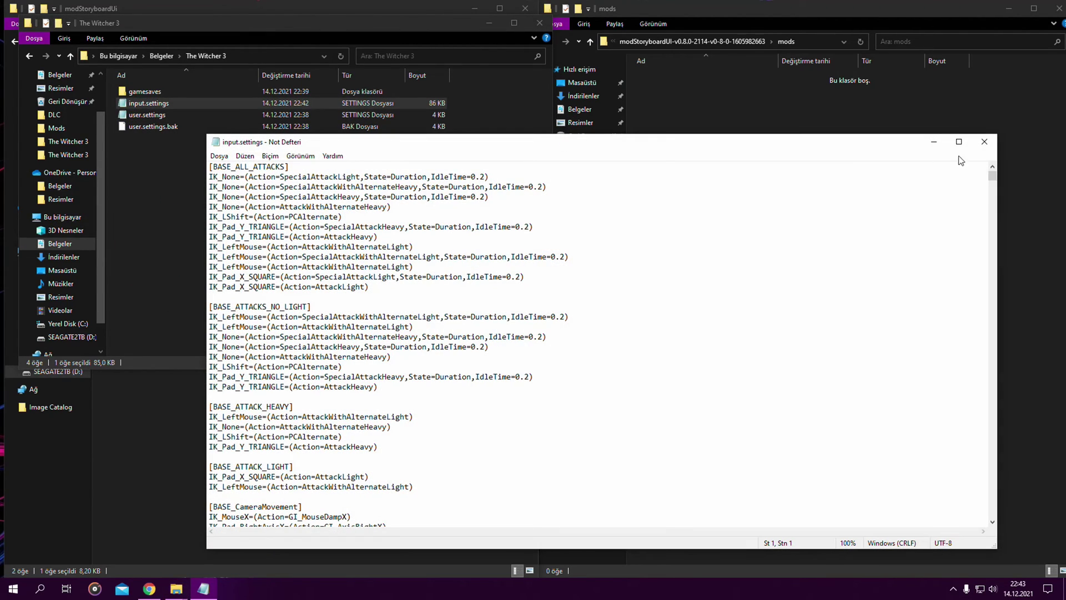
- Paste the copied Storyboard UI key bindings on a new line at the end of input.settings, then save and close it
drag(992, 178, 1000, 522)
click(218, 520)
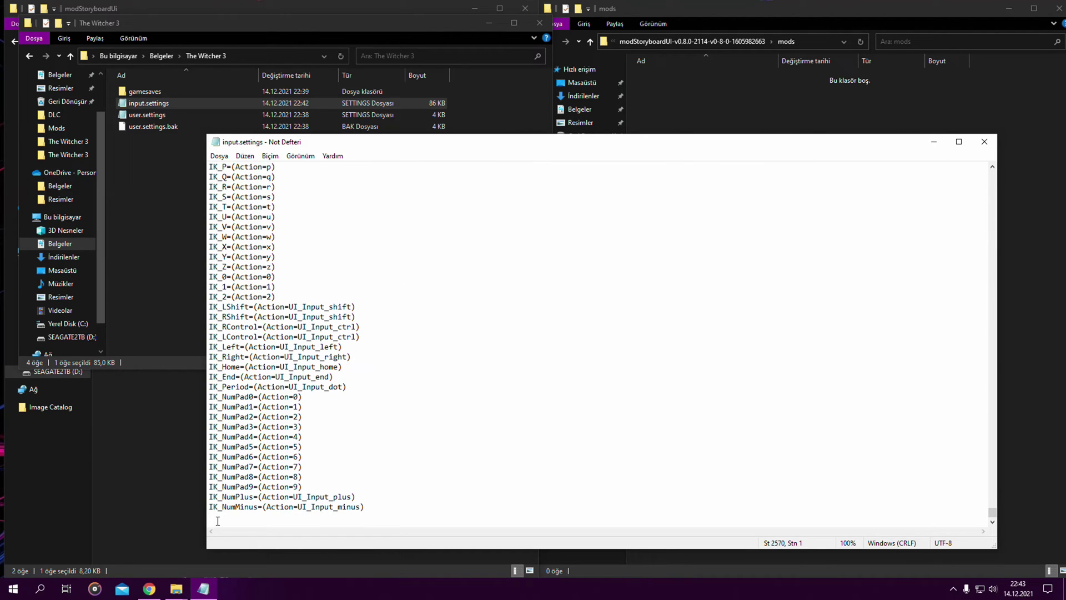
key(Return)
right_click(216, 516)
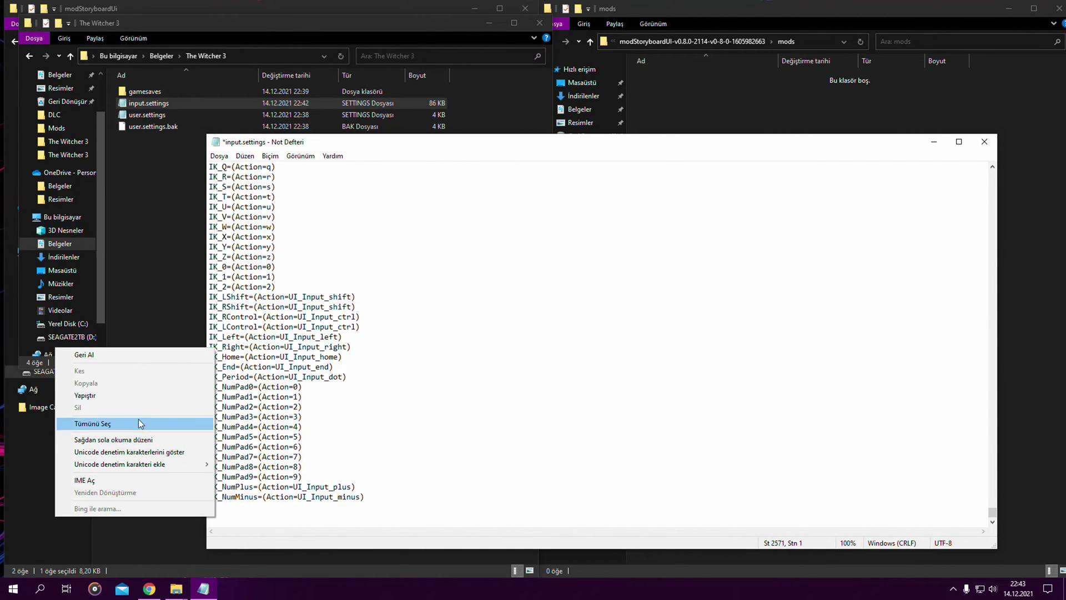
click(139, 394)
click(985, 141)
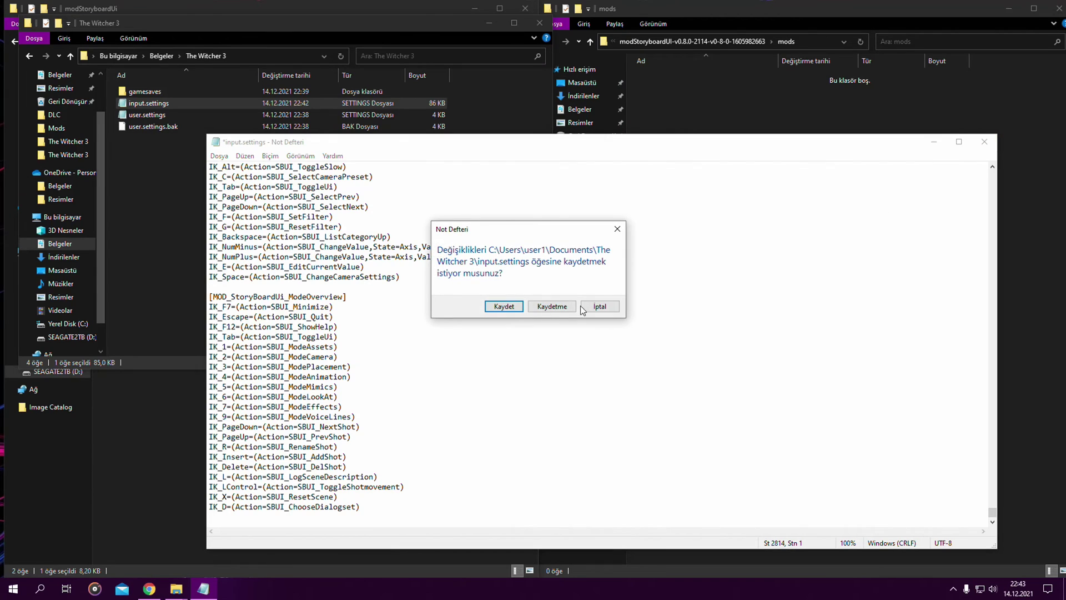
click(505, 307)
- Close the Documents folder window and return from modStoryboardUi to the game's main folder
click(539, 23)
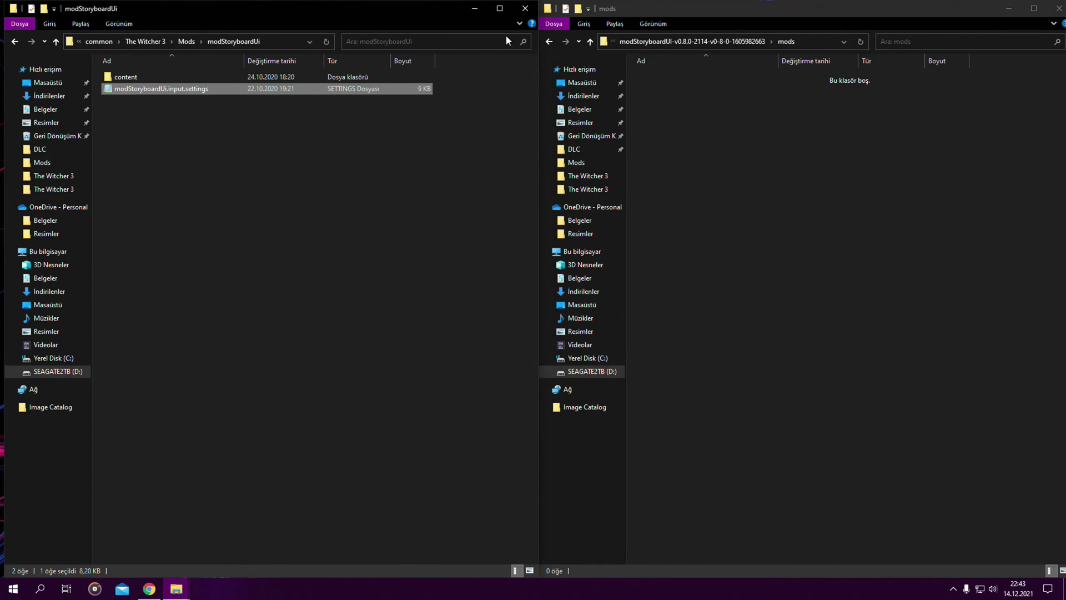
click(14, 41)
click(14, 41)
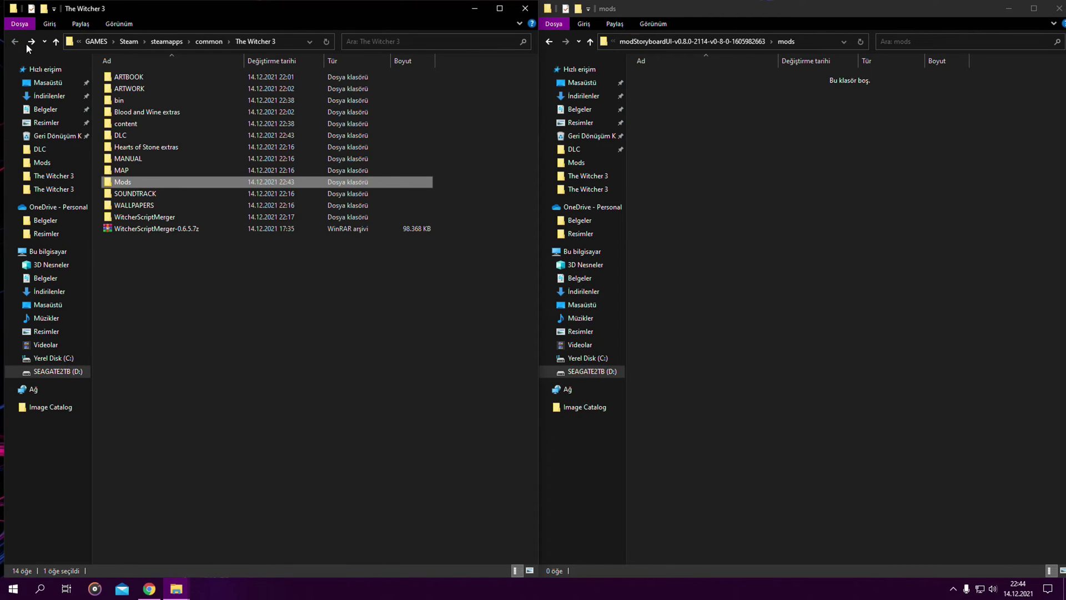
- Delete the emptied modStoryboardUI extraction folder from SBUI and show the file list on the Freecam and Debug Console page in Chrome
click(550, 43)
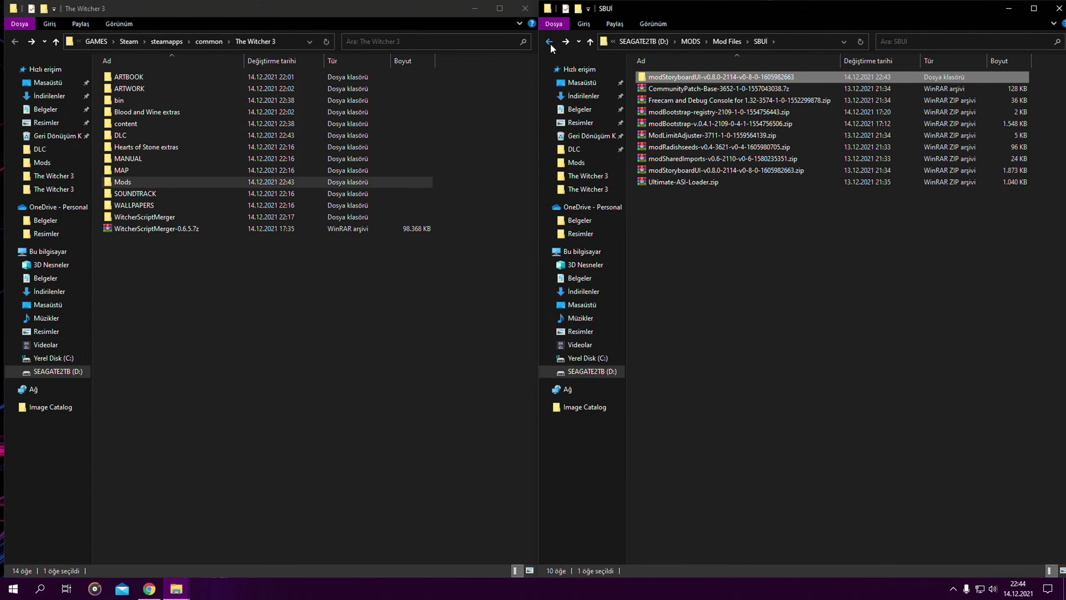
click(148, 589)
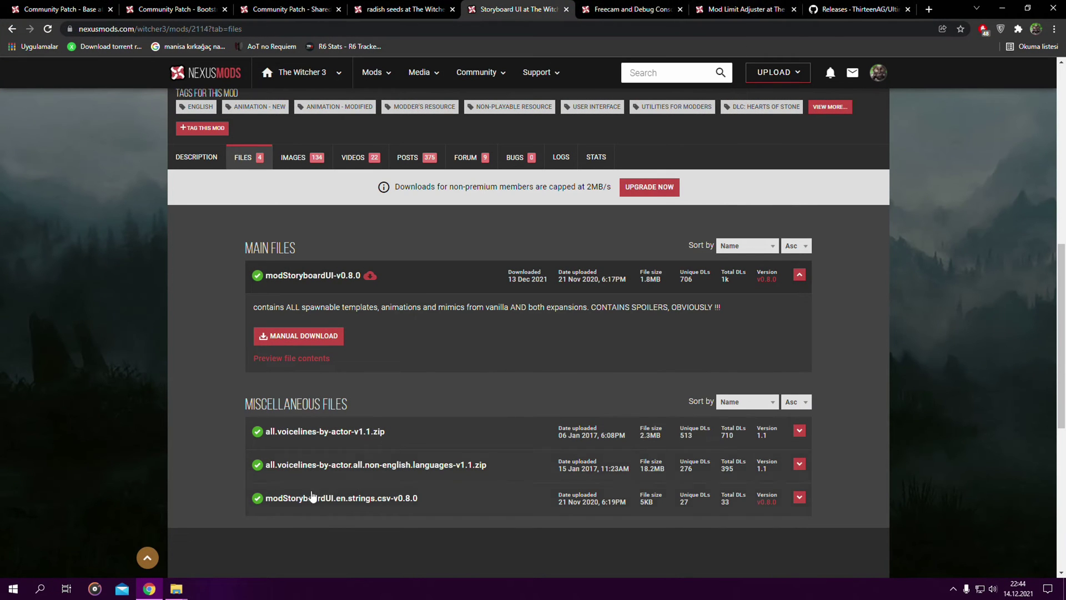
click(638, 6)
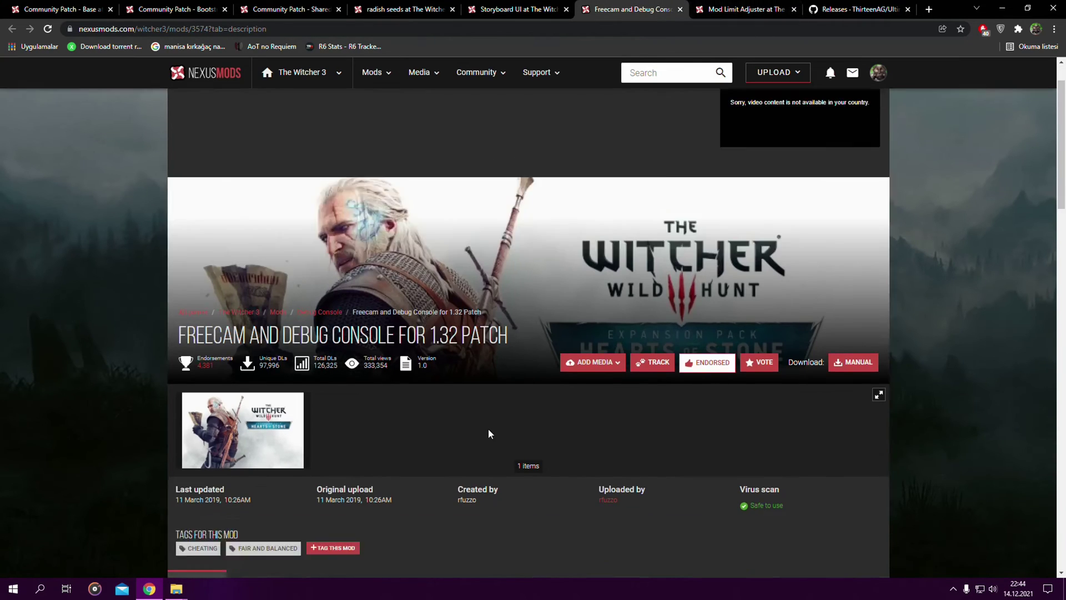
scroll(489, 434, down, 6)
click(249, 252)
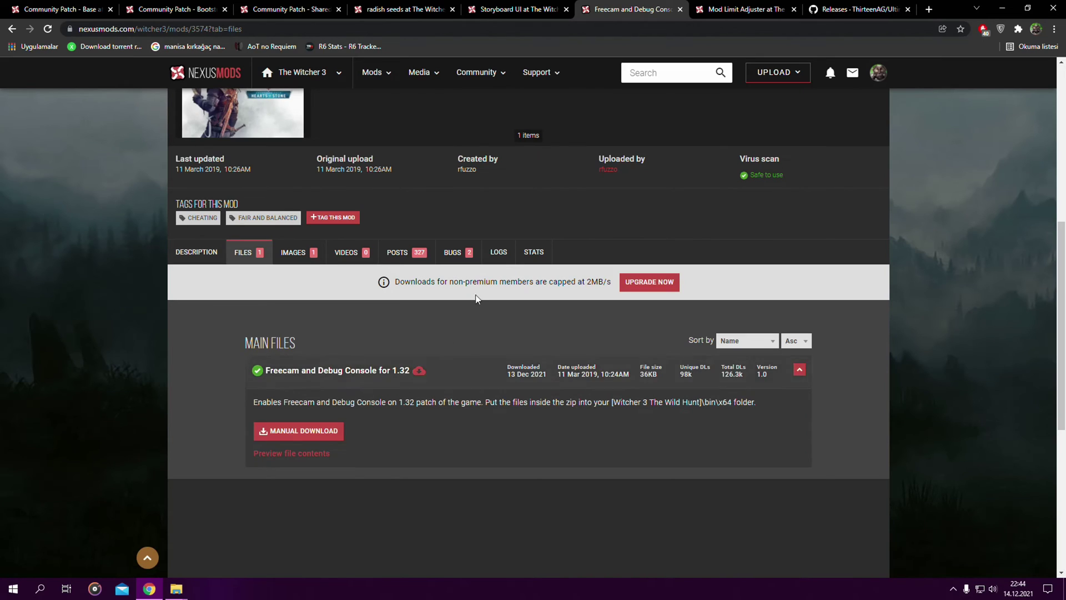
- View the Mod Limit Adjuster's file list and the downloadable assets of the Ultimate ASI Loader v4.66 release
click(744, 9)
scroll(271, 455, down, 4)
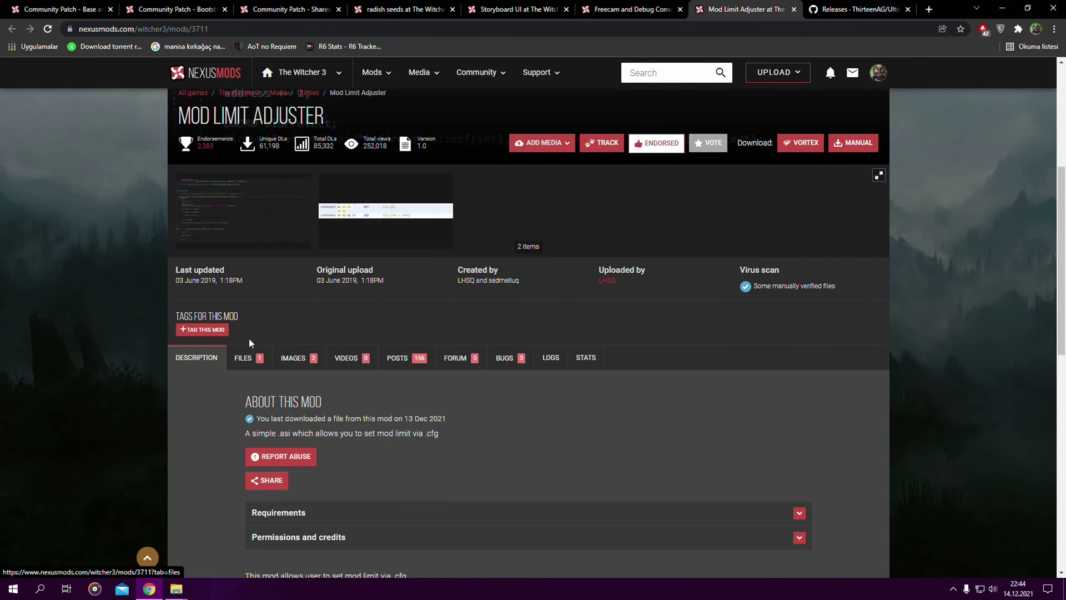
click(248, 356)
click(837, 6)
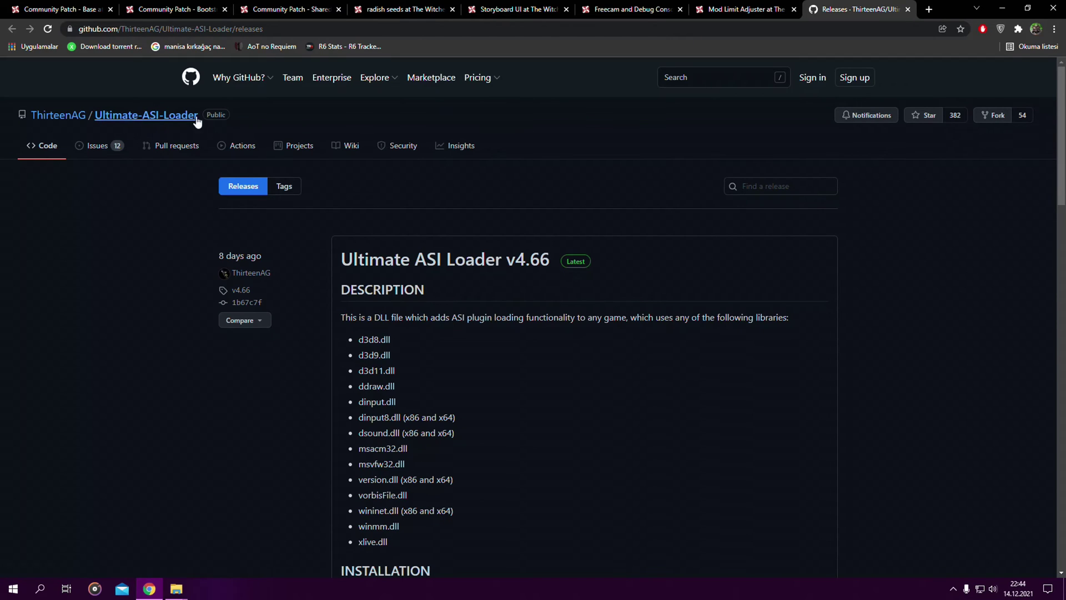
scroll(440, 259, down, 7)
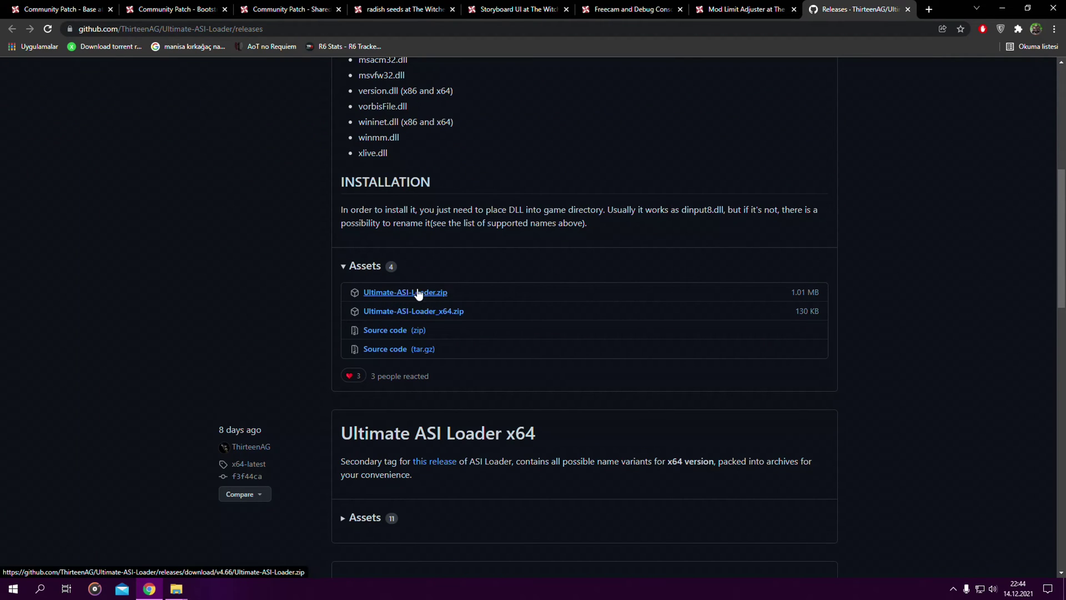
- In File Explorer, extract the Freecam and Debug Console, ModLimitAdjuster and Ultimate-ASI-Loader archives in SBUI into their own folders
click(176, 589)
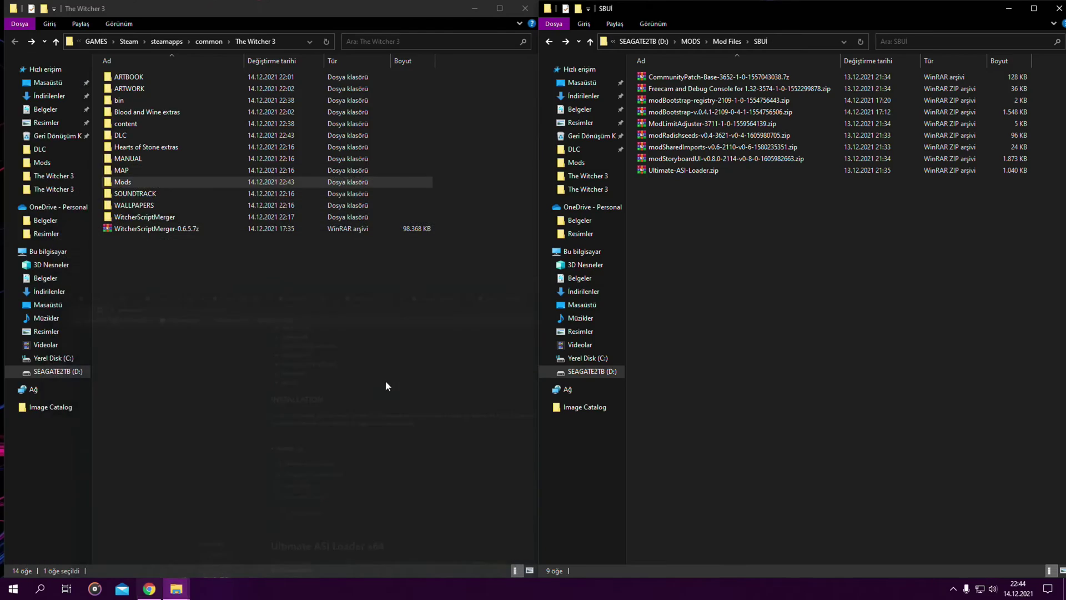
right_click(681, 91)
mouse_move(656, 117)
click(734, 165)
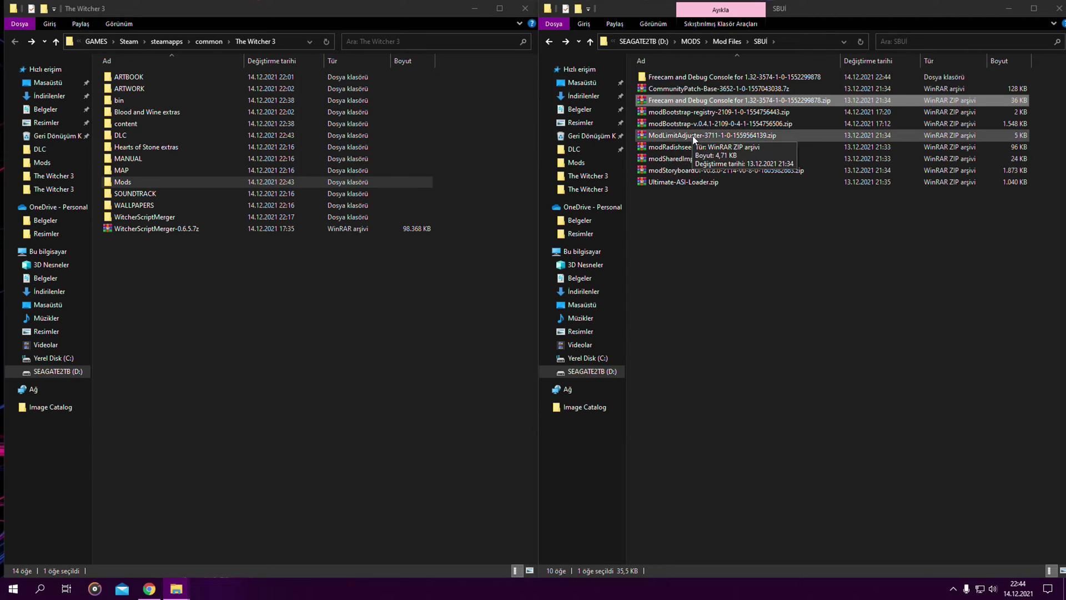
right_click(693, 136)
mouse_move(684, 167)
click(735, 205)
right_click(679, 193)
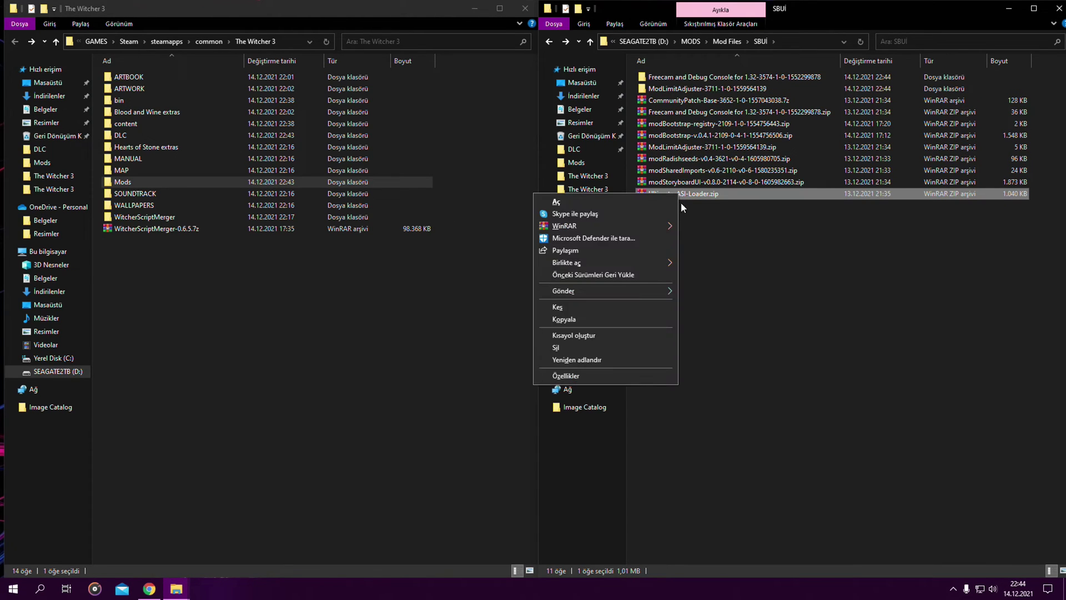
mouse_move(661, 225)
click(738, 262)
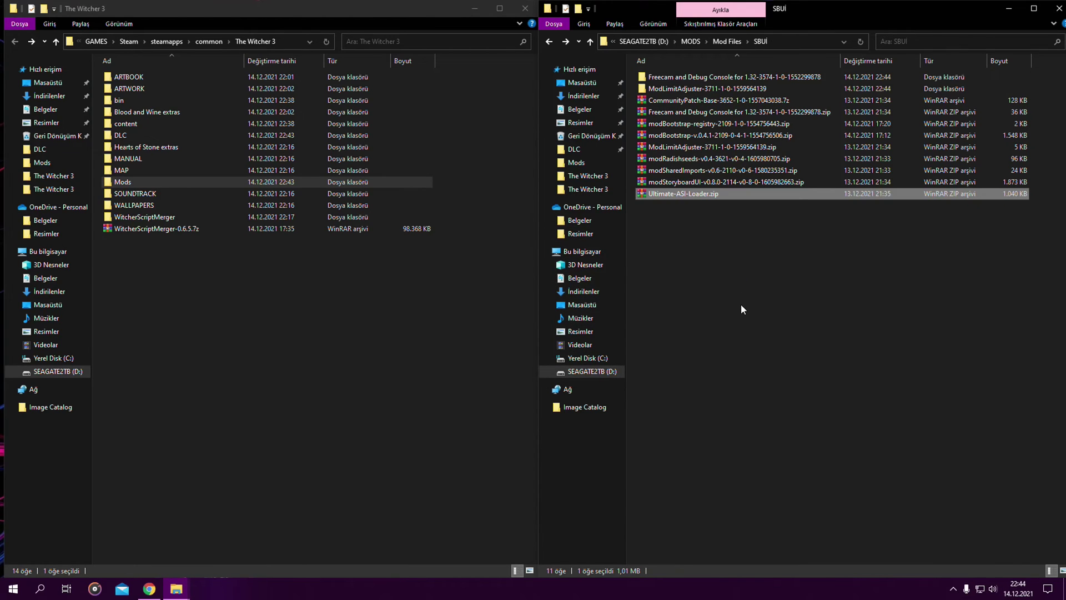
- Move dsound.dll and the plugins folder from the extracted Freecam and Debug Console folder into The Witcher 3's bin\x64 folder
double_click(145, 100)
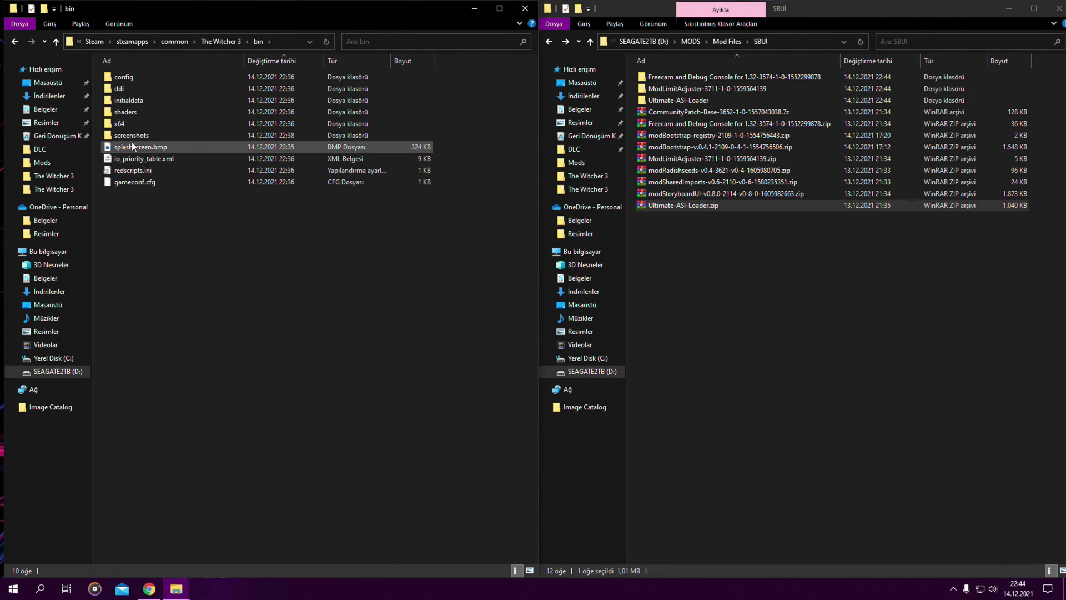
double_click(132, 123)
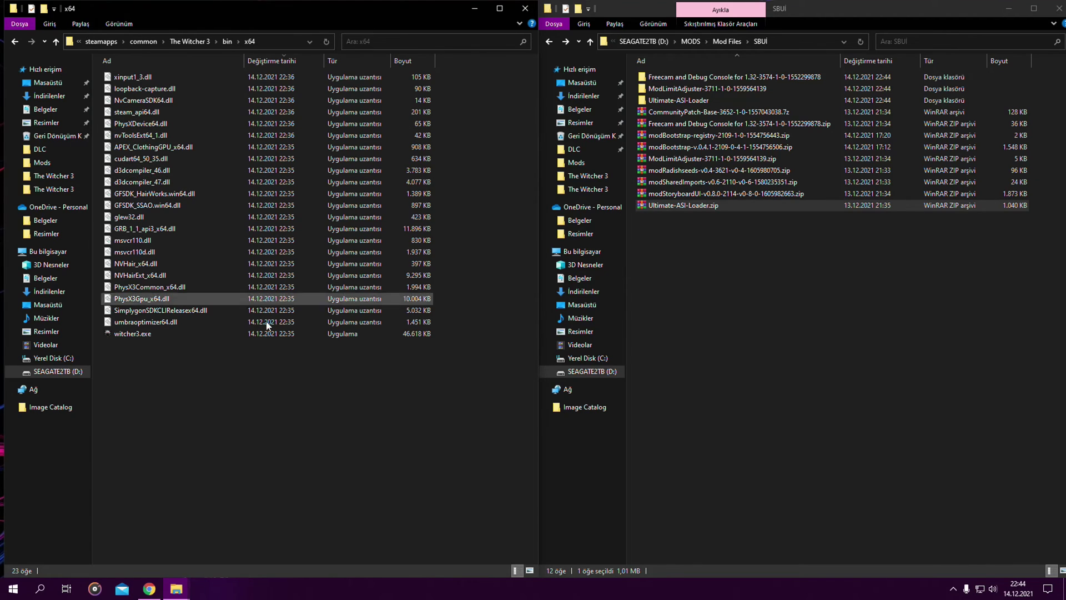
double_click(685, 77)
drag(717, 137, 425, 399)
- Move ModLimitAdjuster.cfg and ModLimitAdjuster.asi from their extracted folder into the game's x64 folder
click(549, 45)
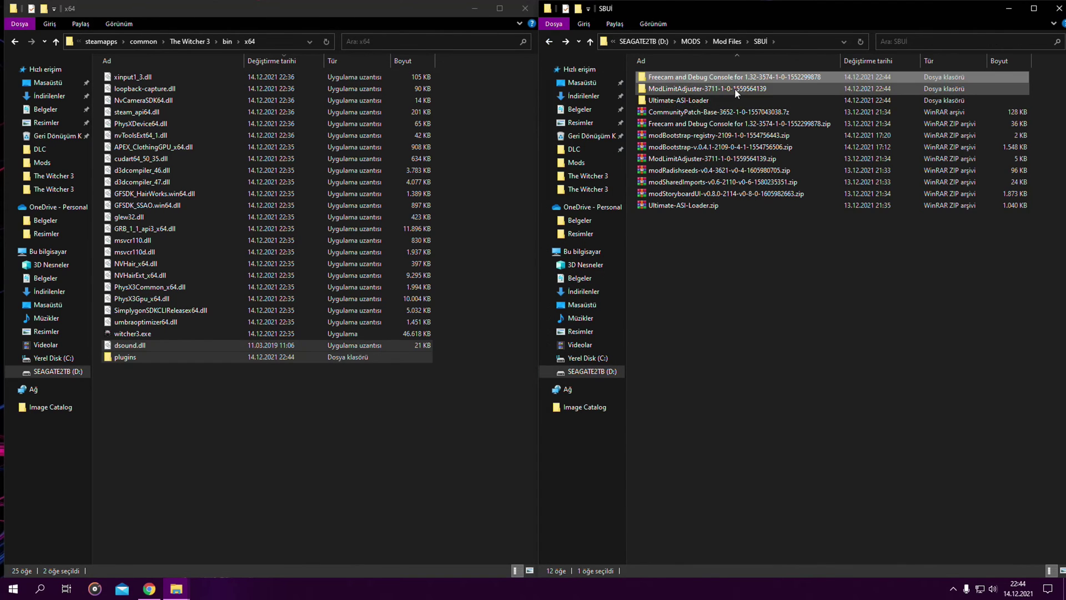
double_click(722, 98)
drag(702, 119, 323, 452)
- Move dinput8.dll from the extracted Ultimate-ASI-Loader folder into the game's x64 folder
click(549, 41)
double_click(694, 100)
click(678, 81)
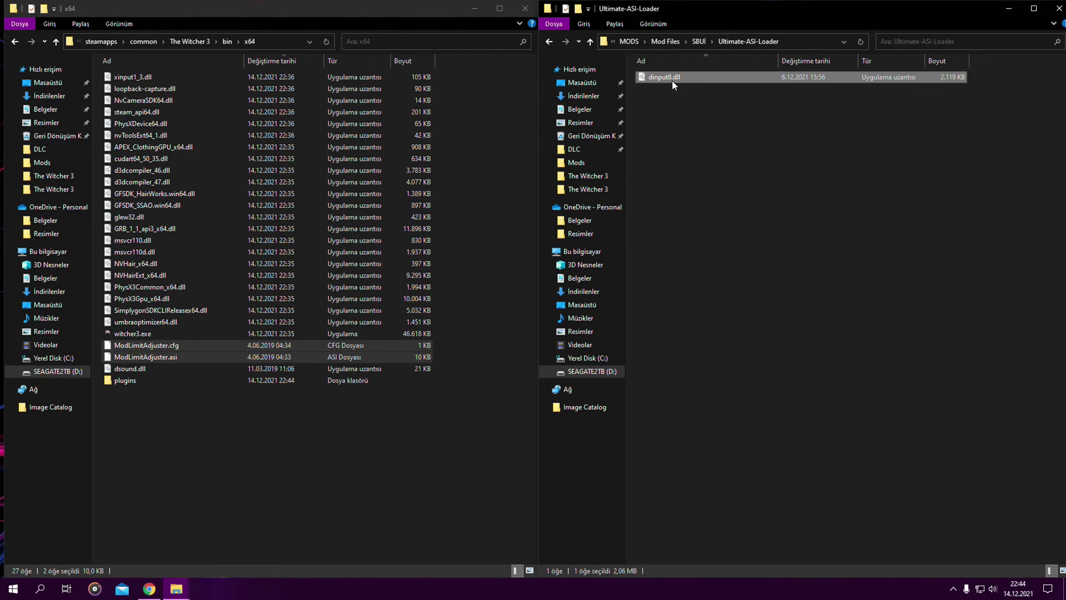
drag(685, 79, 329, 486)
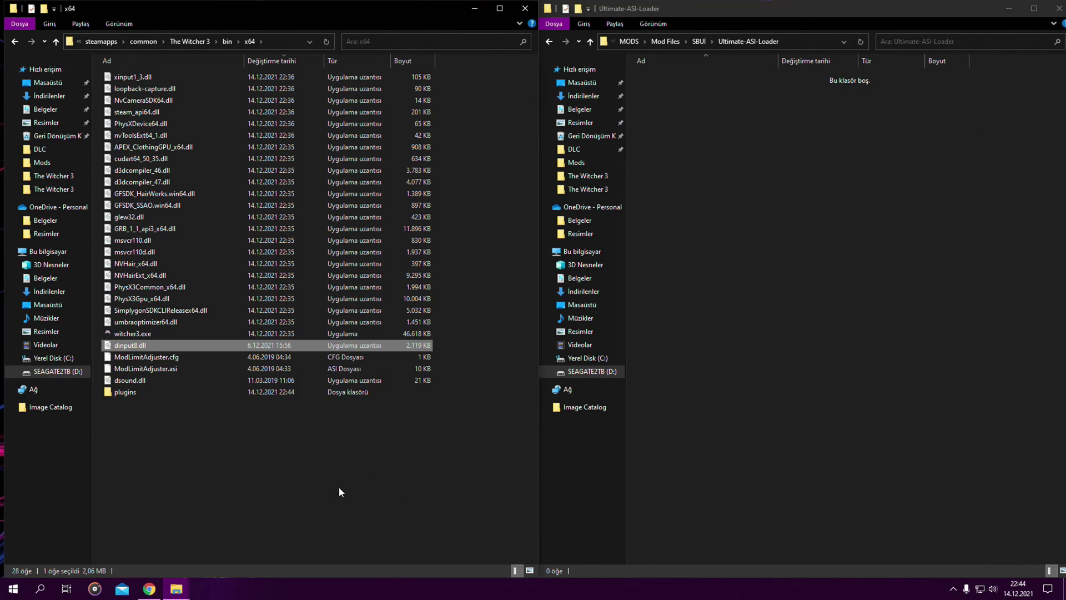
- Delete the three extracted Freecam, ModLimitAdjuster and Ultimate-ASI-Loader folders from SBUI
click(549, 41)
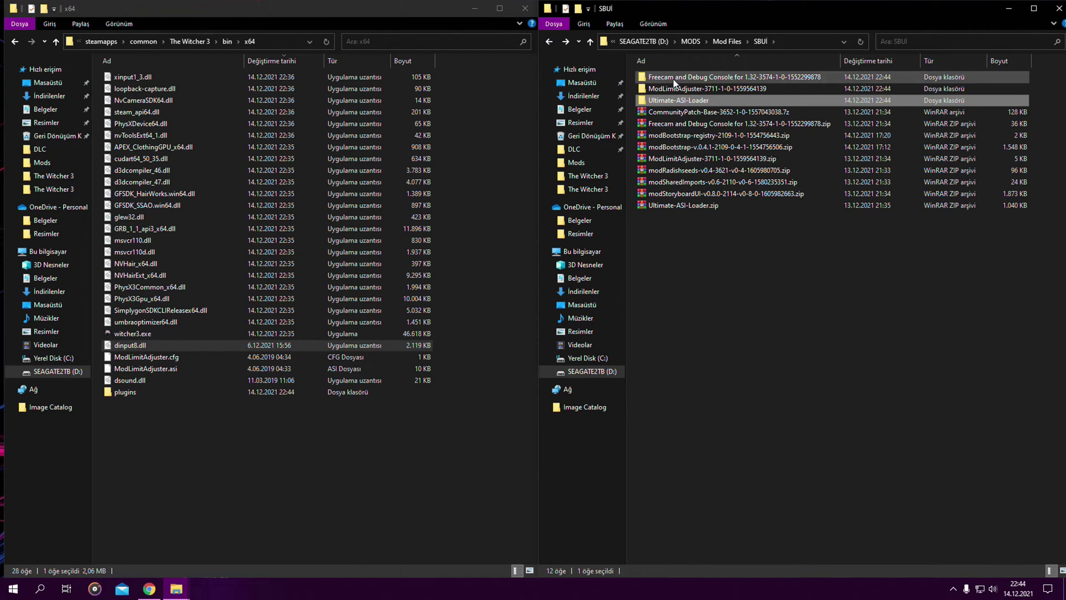
drag(635, 72, 675, 107)
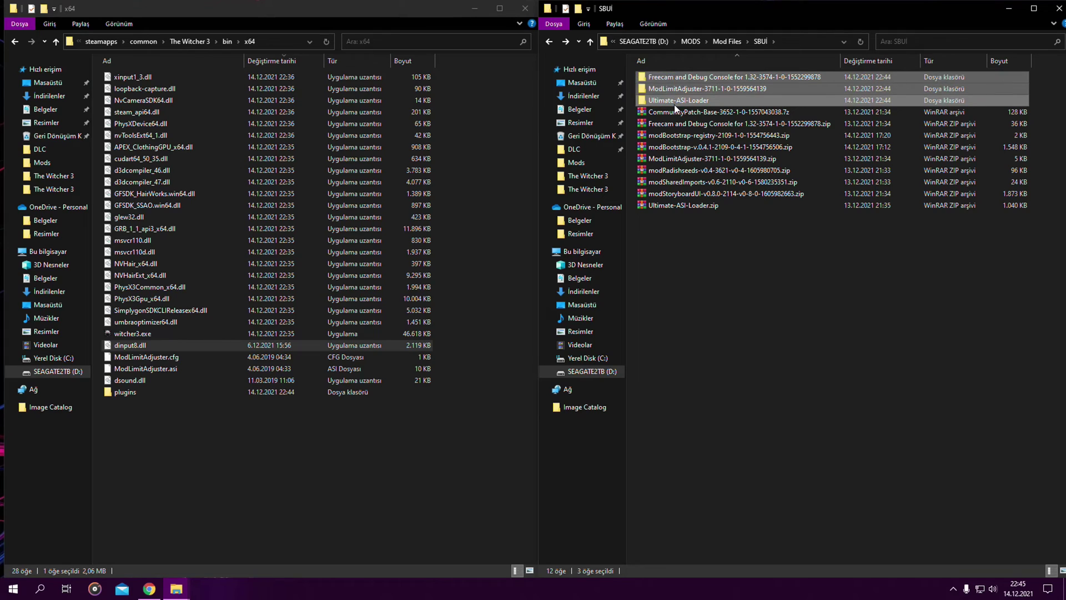
key(Delete)
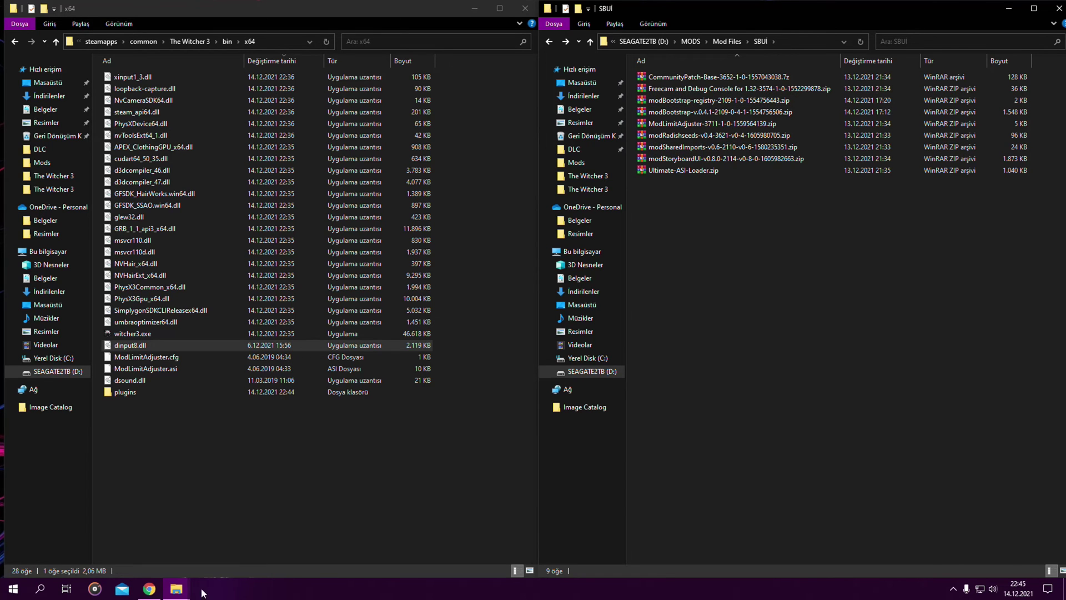
- Review the How to install instructions in the Storyboard UI description in Chrome, then minimize the browser
click(149, 589)
click(506, 9)
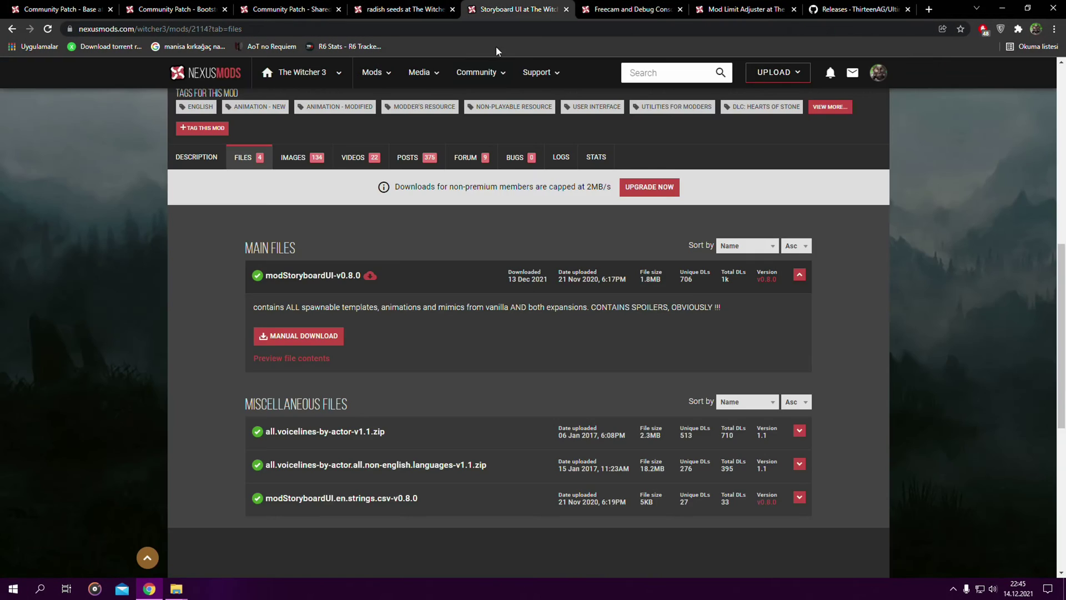
click(216, 158)
scroll(940, 223, down, 5)
scroll(940, 224, down, 20)
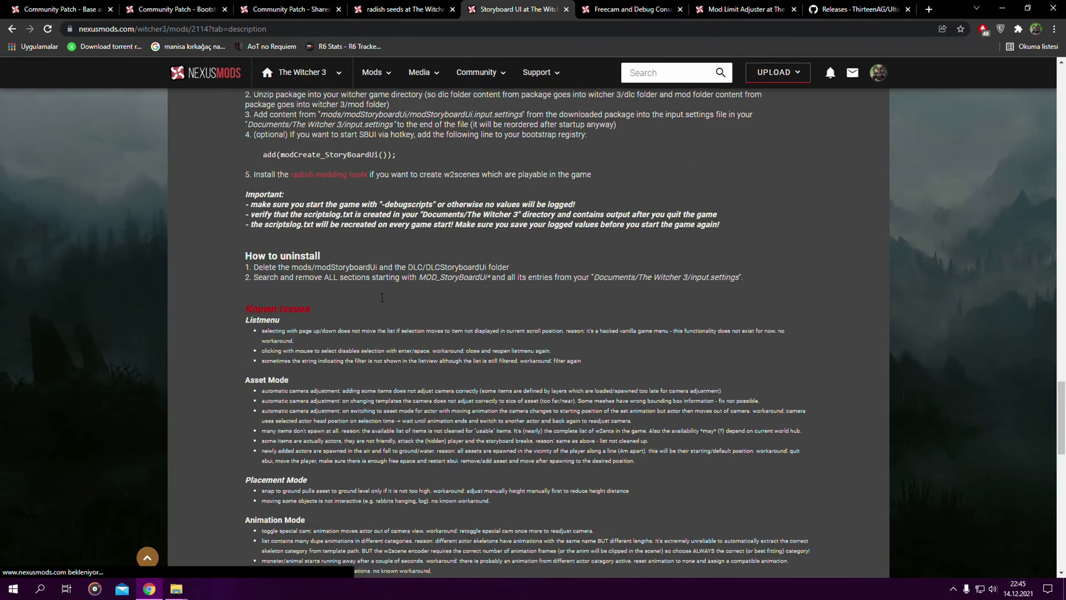
scroll(314, 277, down, 3)
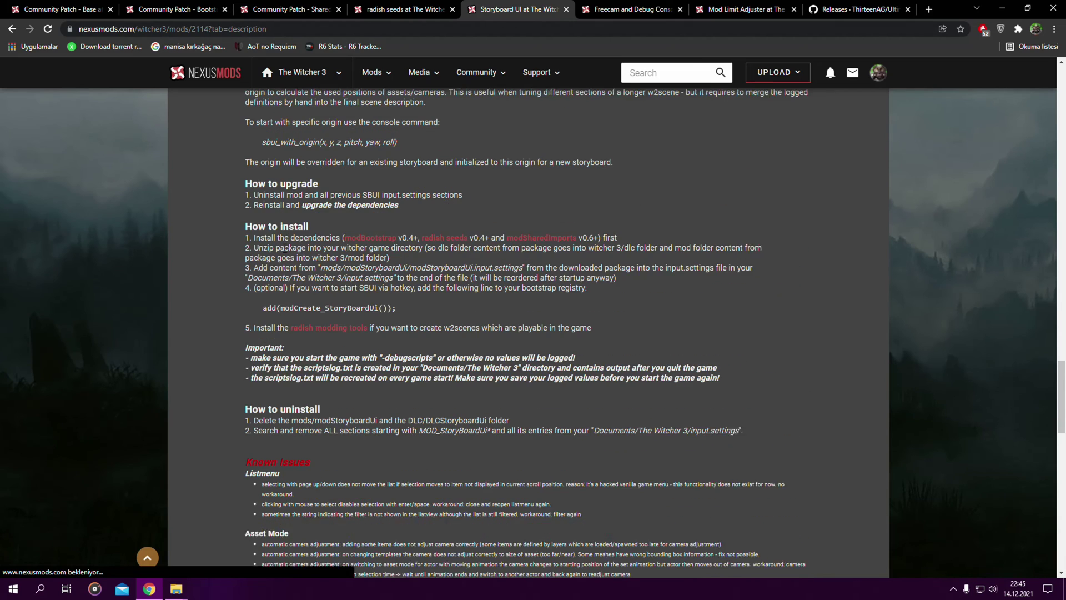
scroll(290, 266, up, 6)
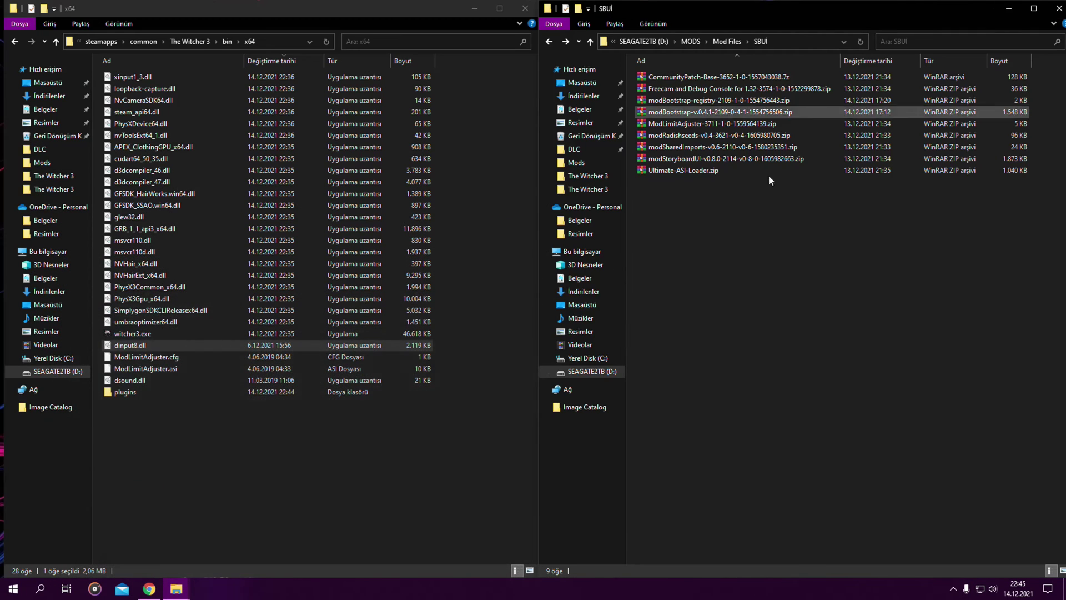
click(1002, 8)
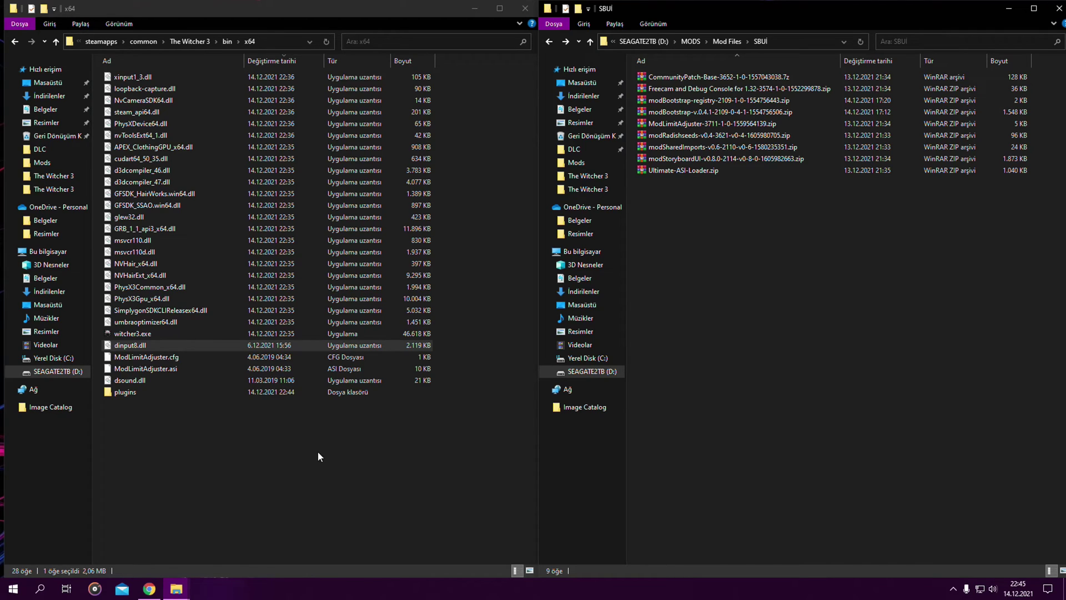
click(123, 347)
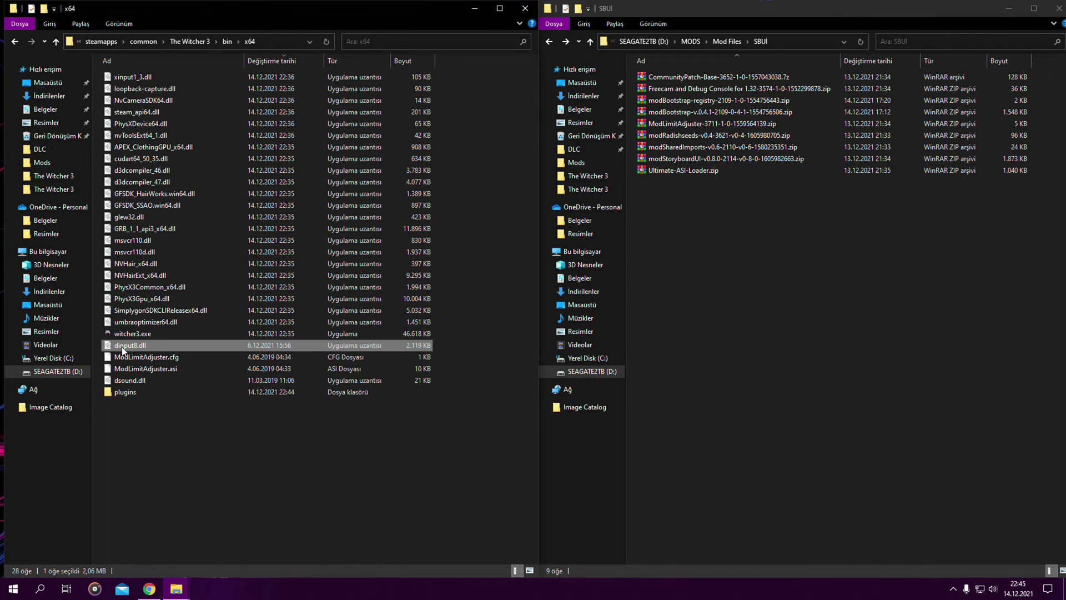
click(274, 442)
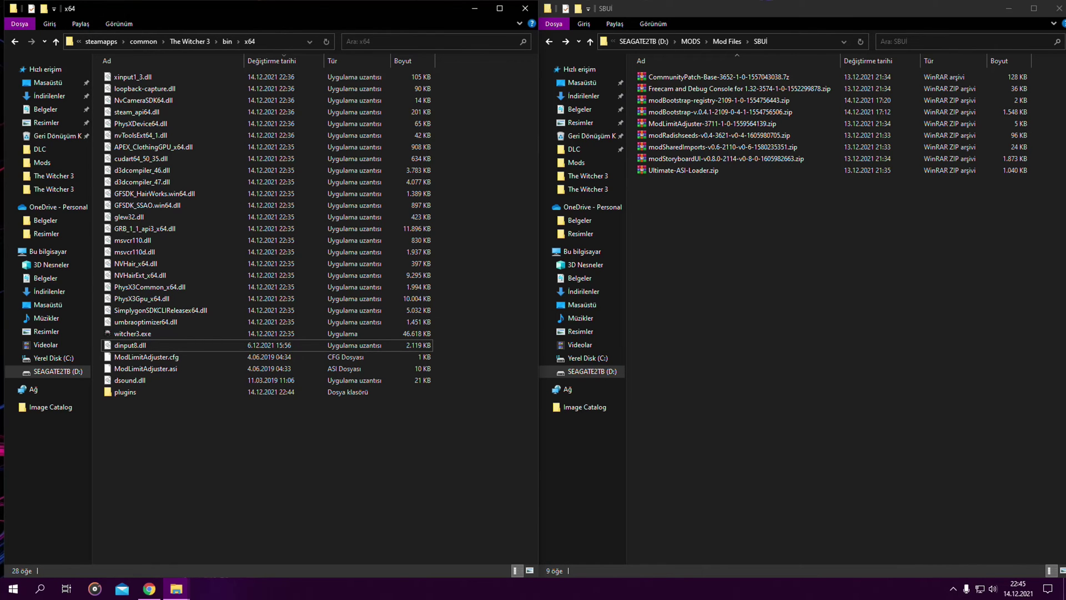
- Close both File Explorer windows and open Task Manager
key(alt+F4)
click(1056, 10)
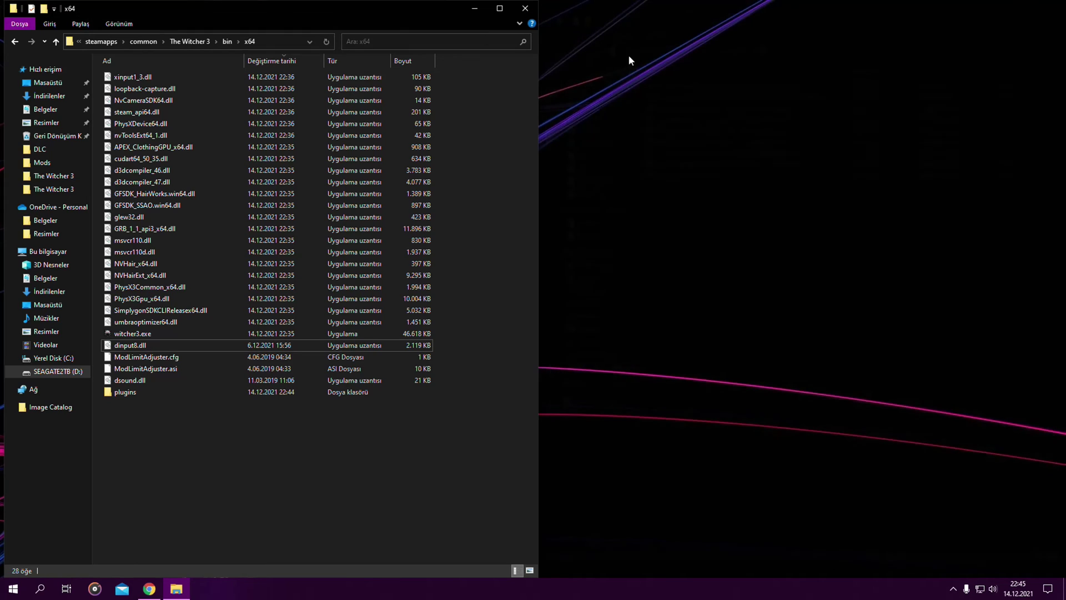
click(526, 9)
right_click(642, 586)
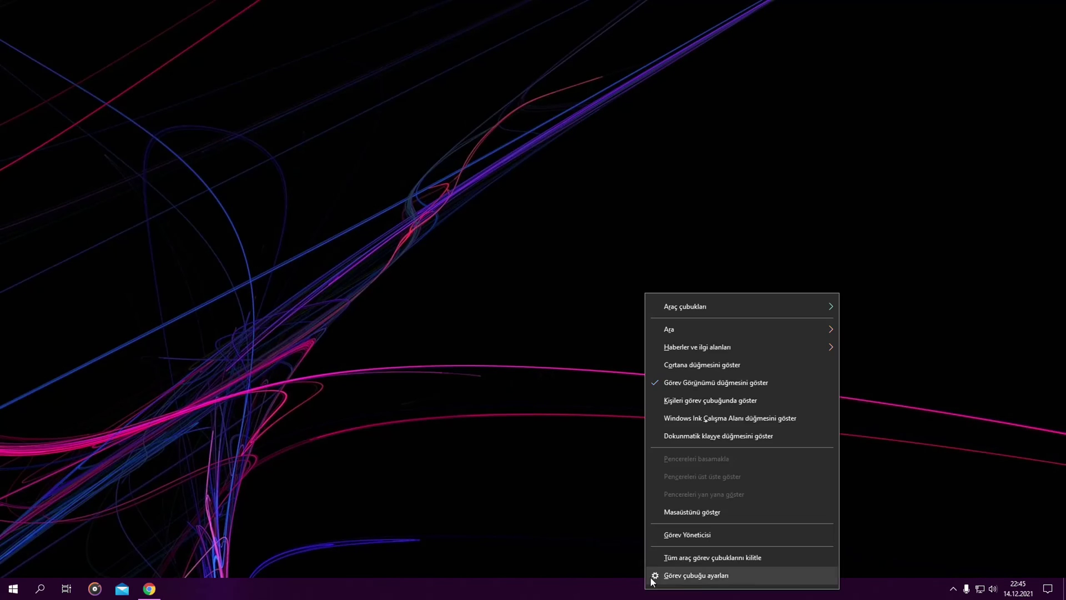
click(673, 535)
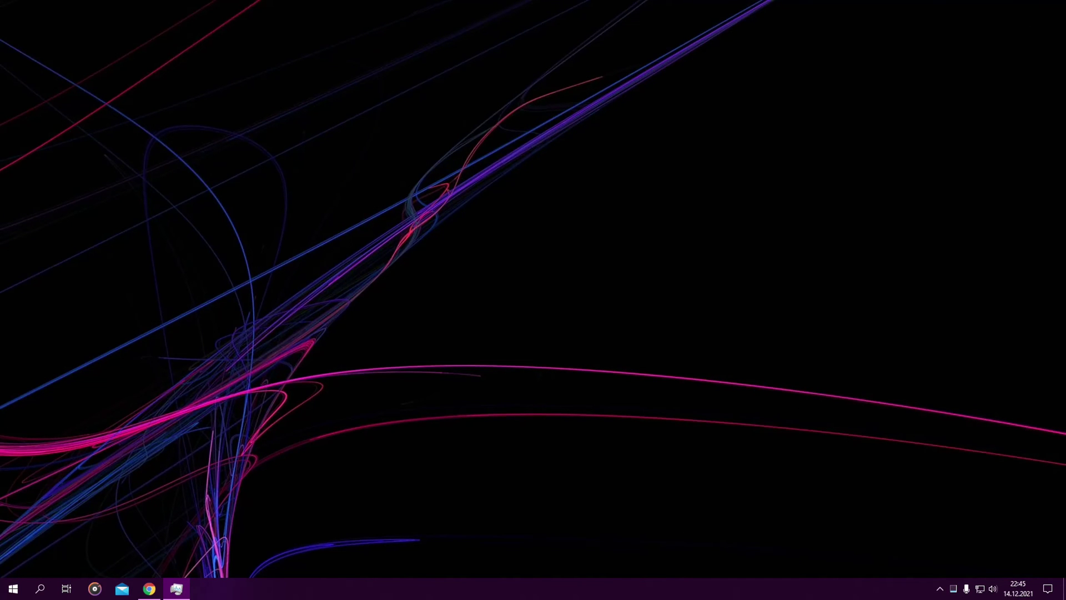
- Open Steam and launch The Witcher 3: Wild Hunt
click(939, 589)
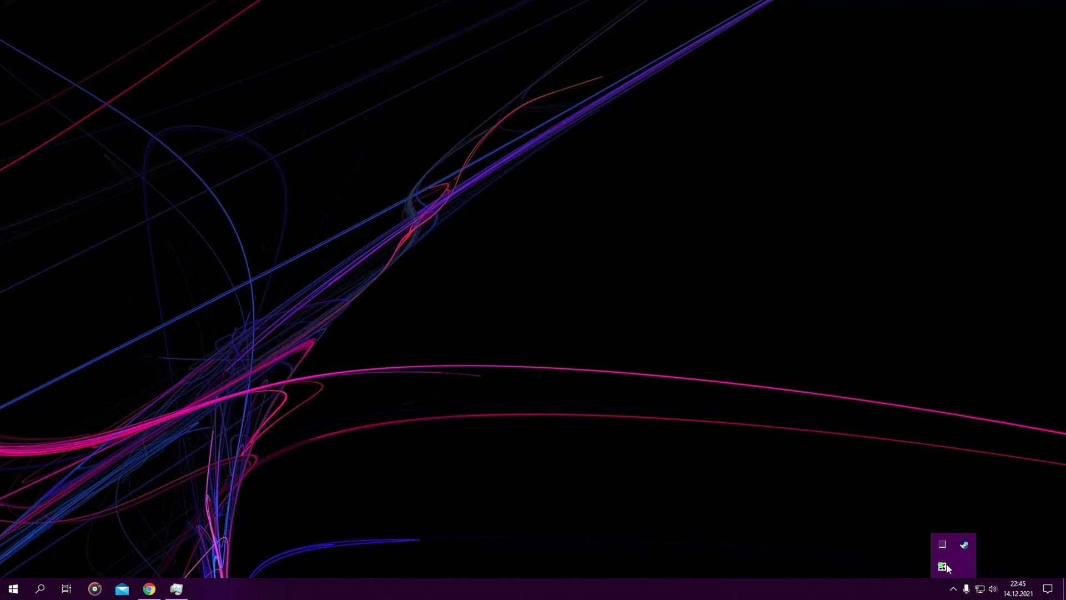
click(966, 545)
click(236, 238)
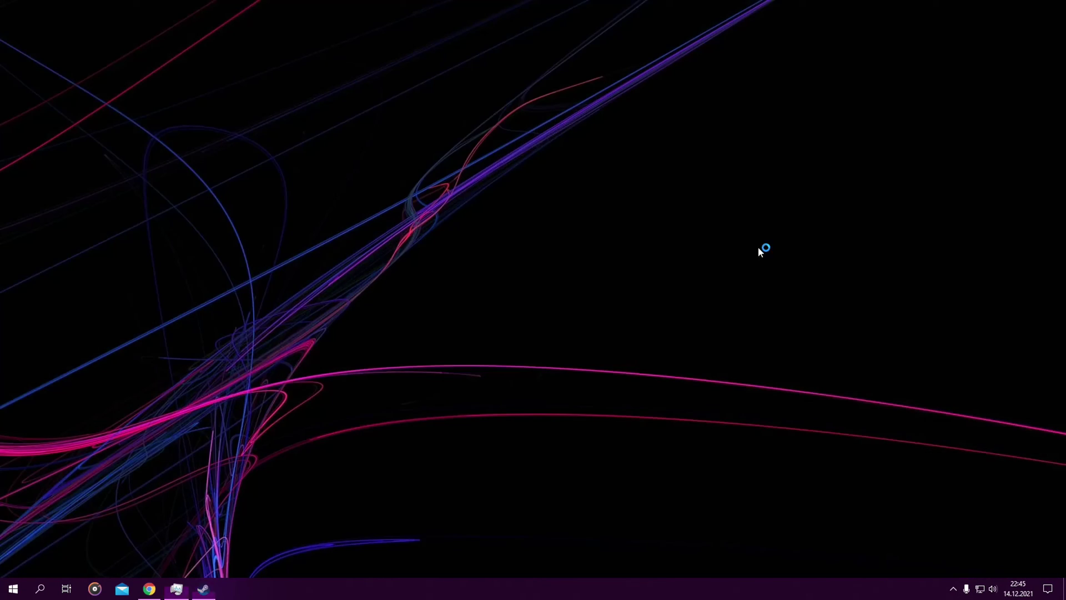
right_click(621, 235)
click(702, 290)
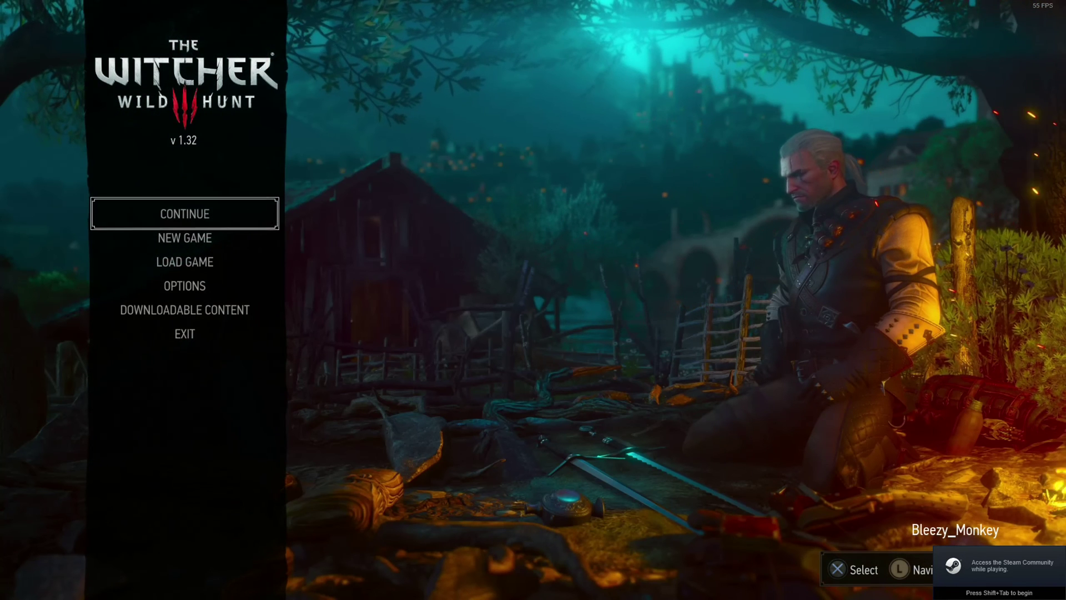
- Load the Family Matters manual save from the game's main menu
key(Down)
key(Down)
key(Return)
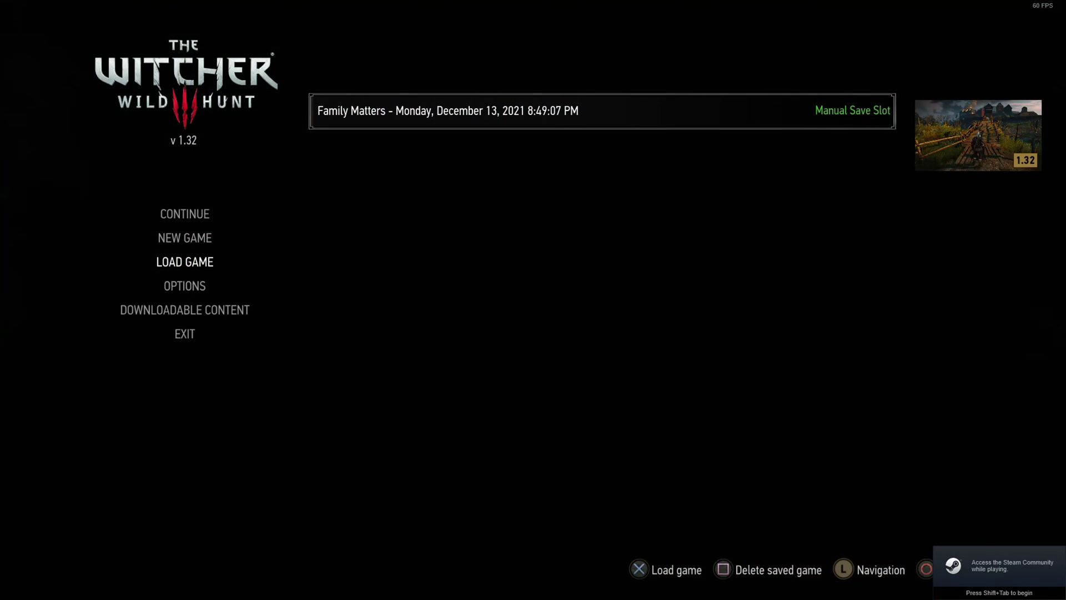
key(Escape)
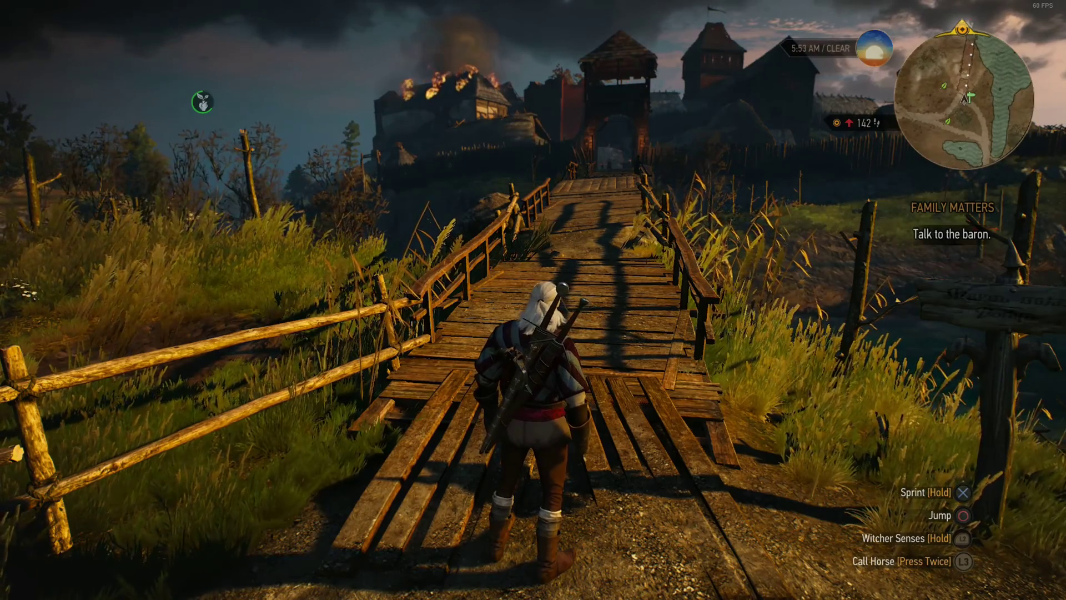
- Start Storyboard UI in the game with the console command sbui, close the console, and quit Storyboard UI with confirmation
key(grave)
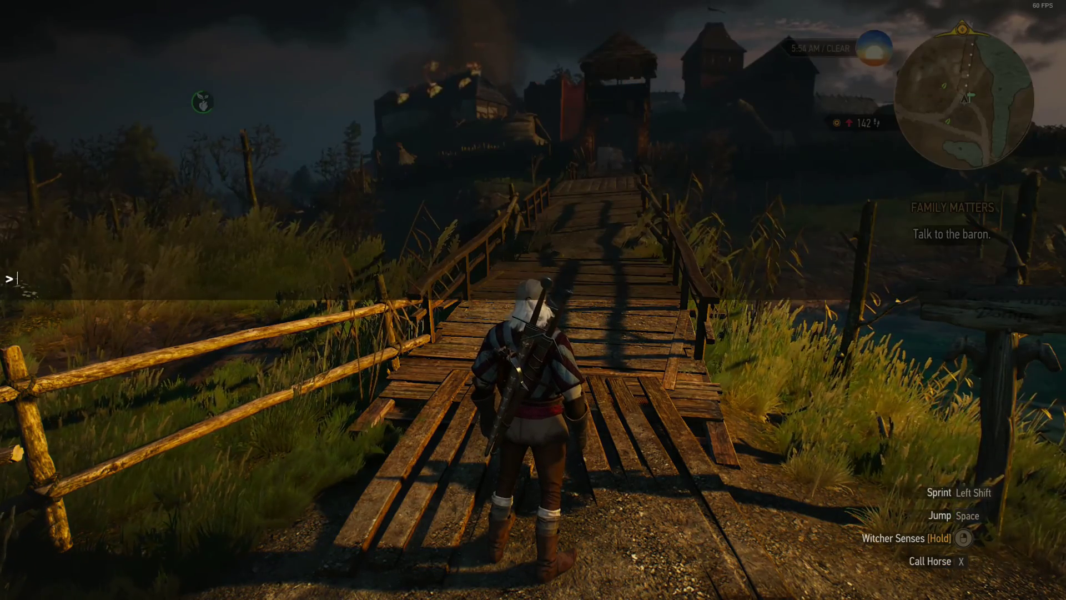
text(sbui)
key(Return)
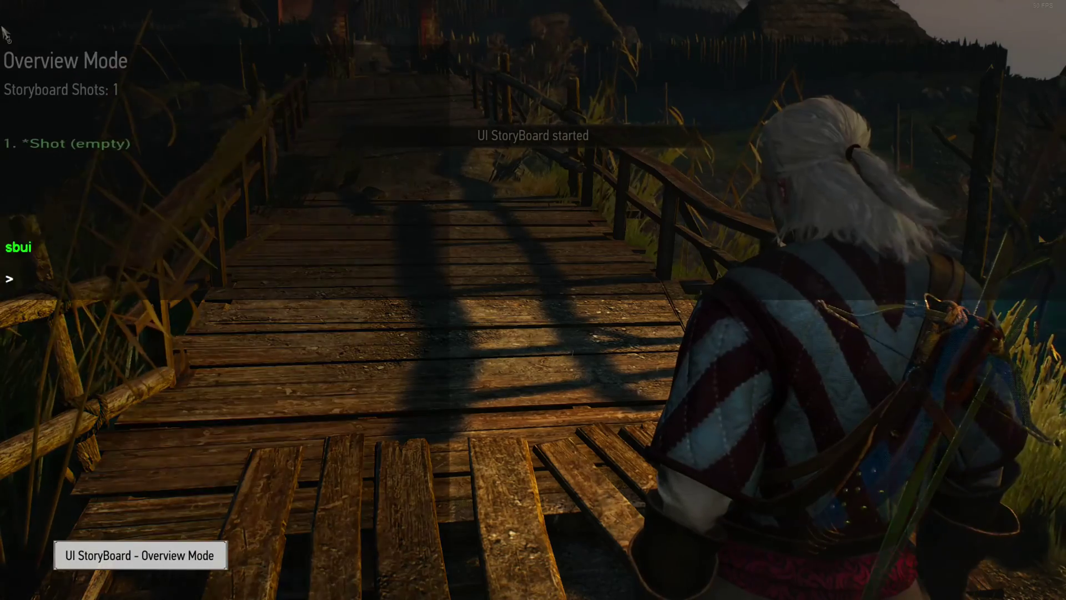
key(grave)
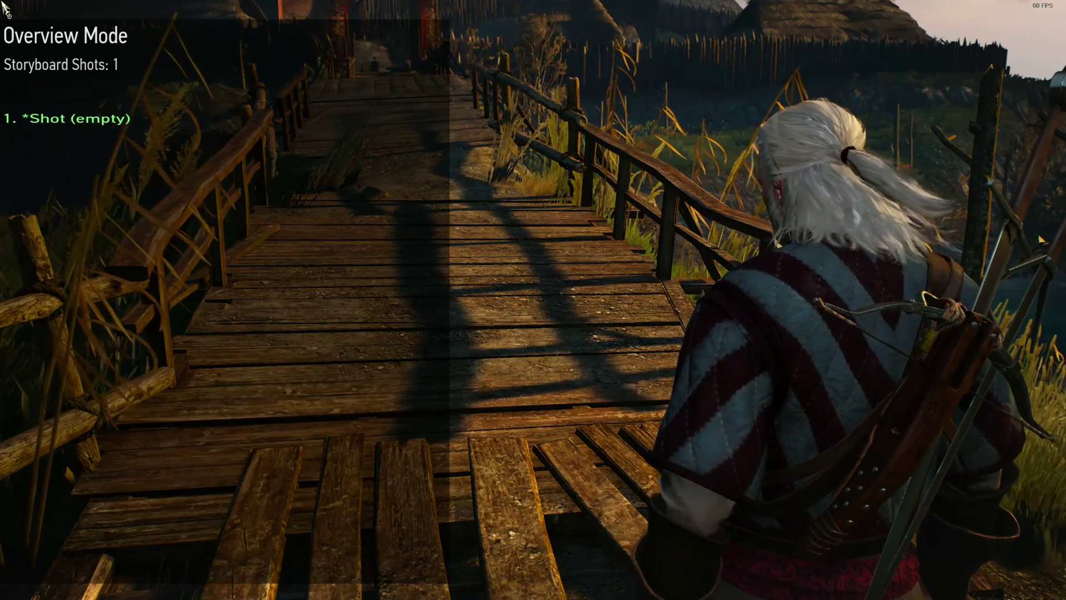
key(Escape)
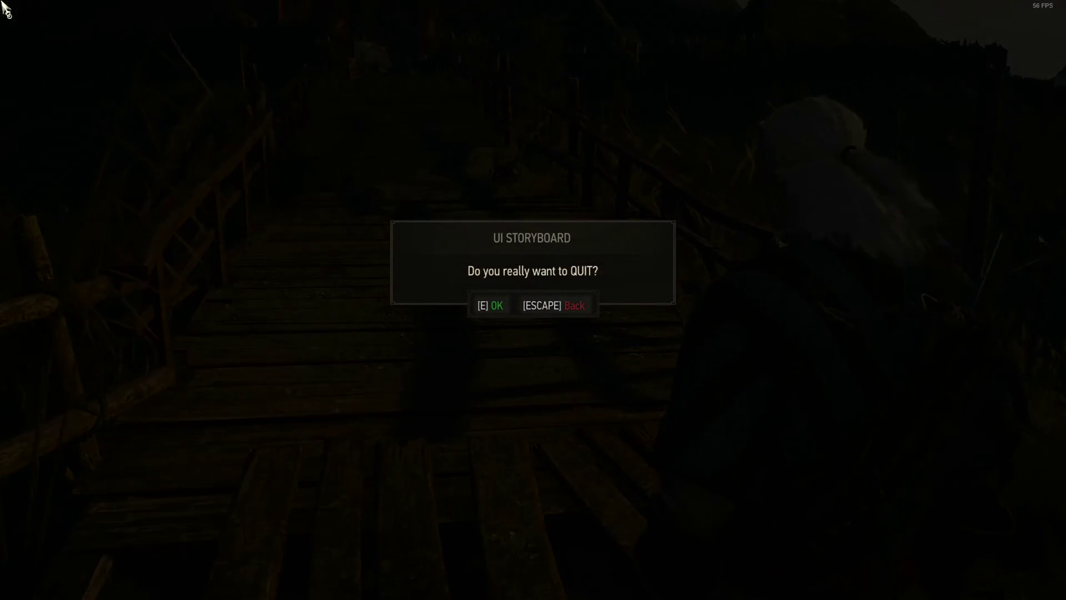
click(496, 308)
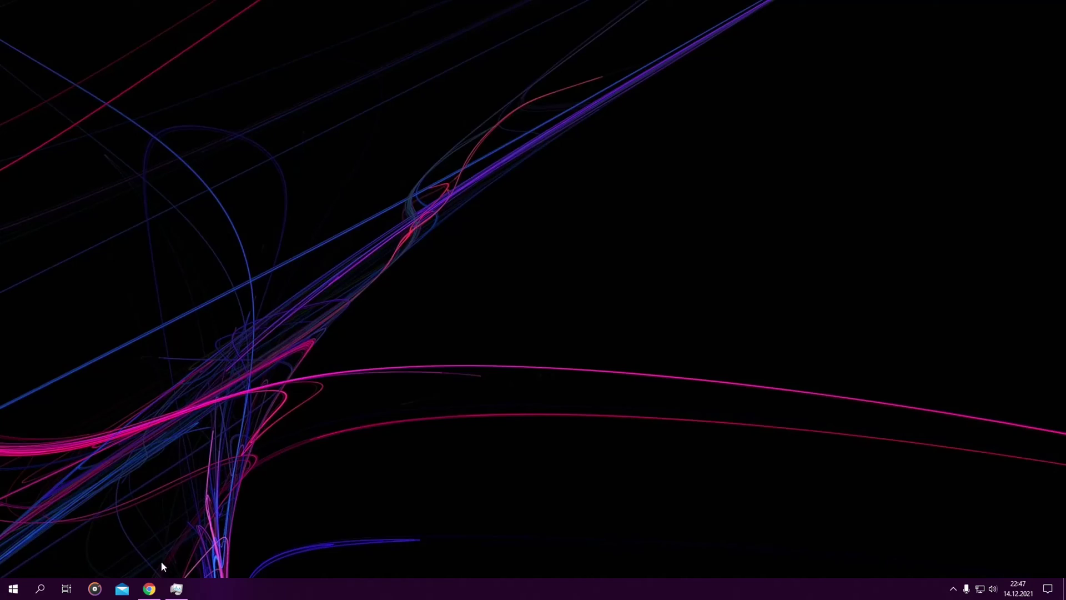
- Switch to Chrome and review the open mod pages, including Storyboard UI, the Community Patch mods, radish seeds, and Freecam and Debug Console
click(150, 590)
scroll(816, 334, up, 20)
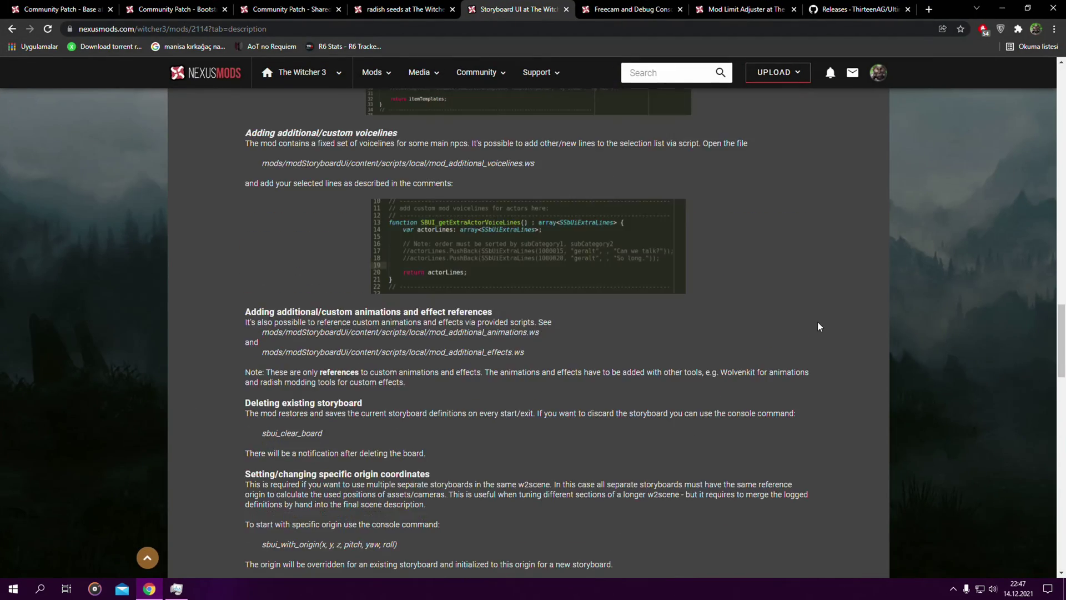
scroll(704, 337, up, 10)
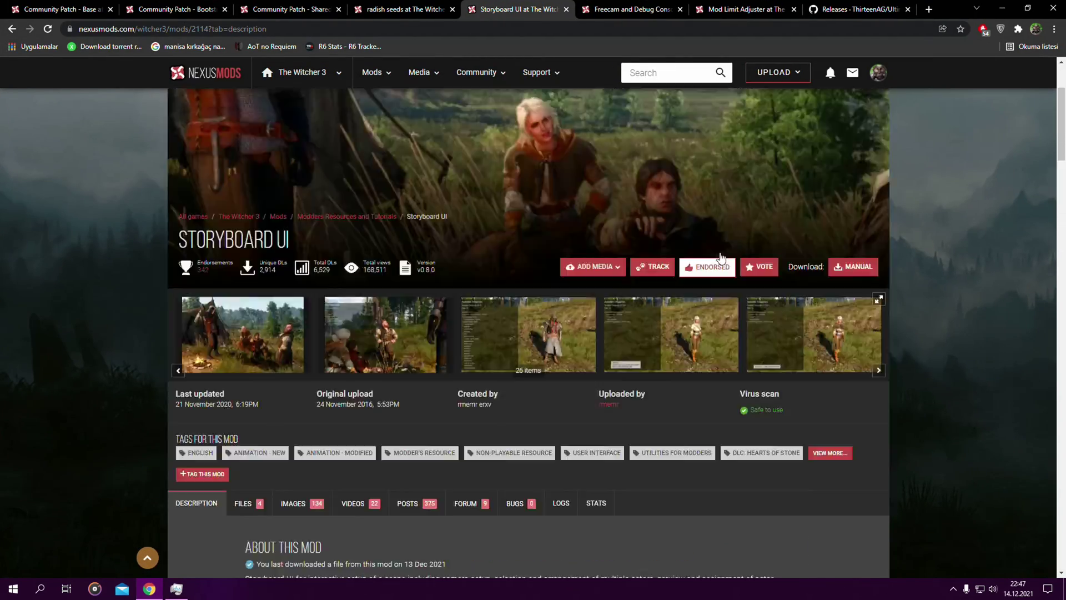
click(81, 7)
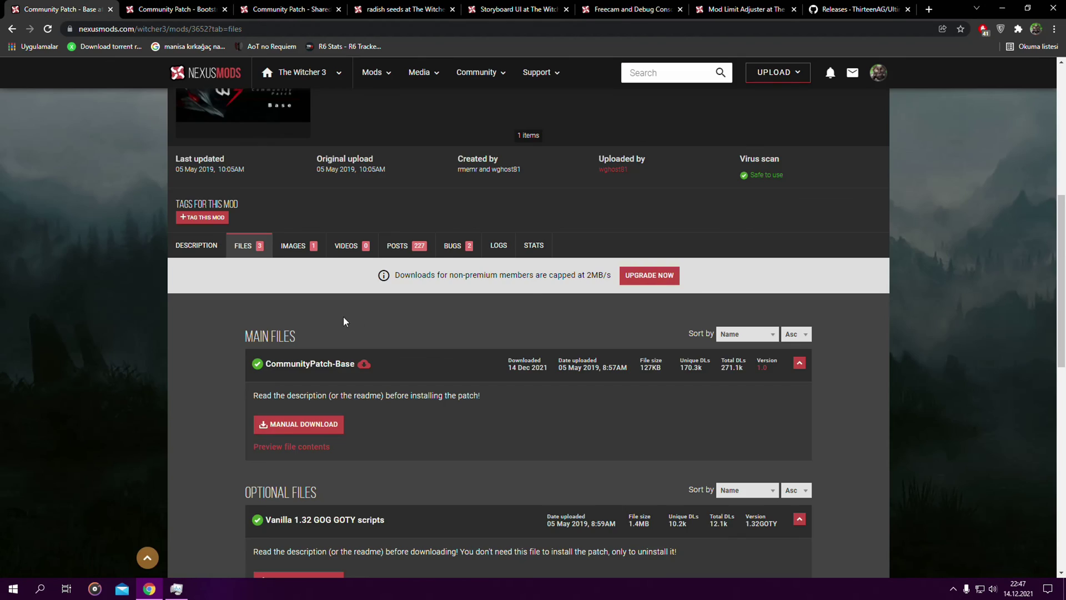
scroll(500, 339, up, 7)
key(ctrl+Tab)
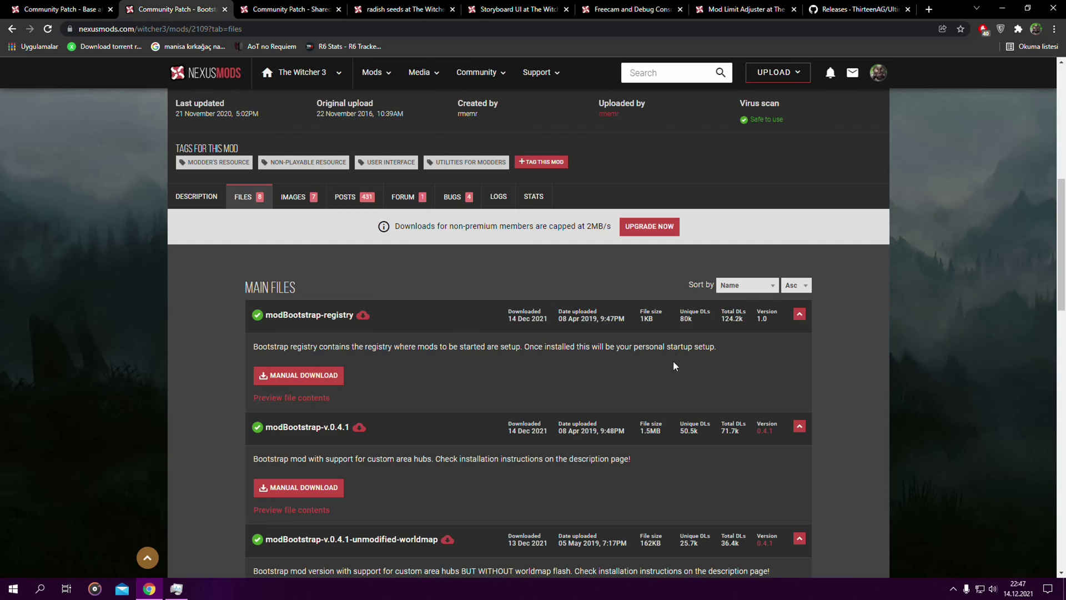
scroll(675, 333, up, 5)
key(ctrl+Tab)
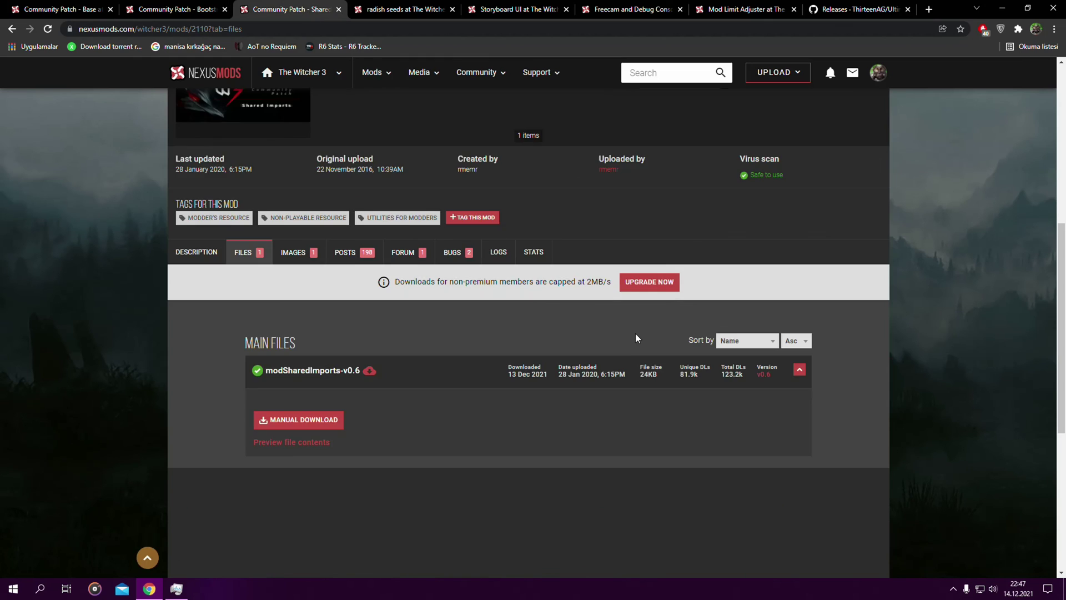
scroll(604, 366, up, 5)
key(ctrl+Tab)
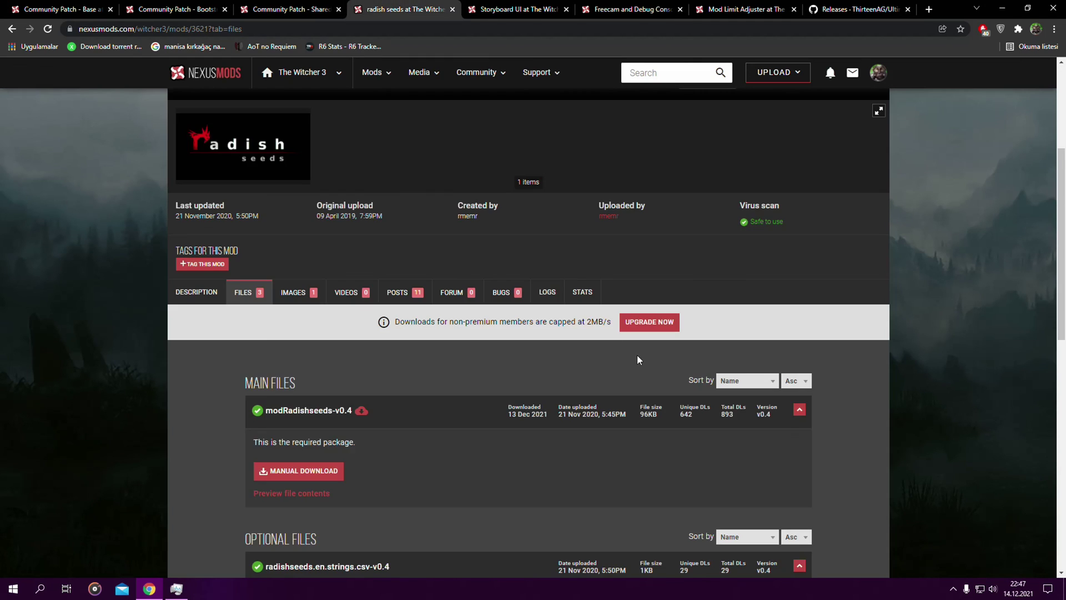
scroll(648, 352, up, 5)
key(ctrl+Tab)
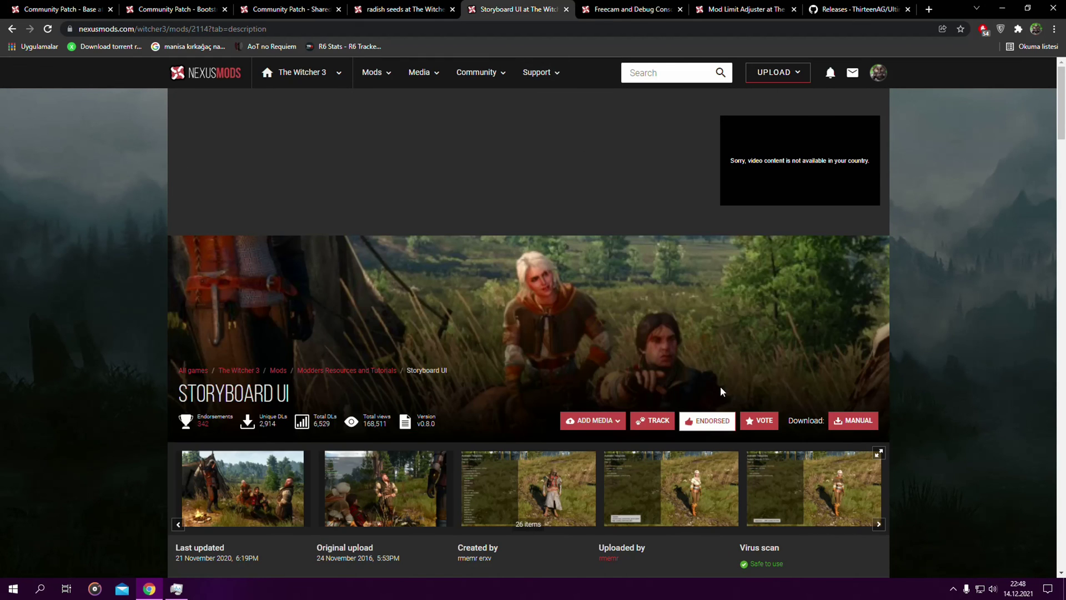
click(623, 5)
scroll(705, 244, up, 5)
click(750, 4)
scroll(691, 289, up, 5)
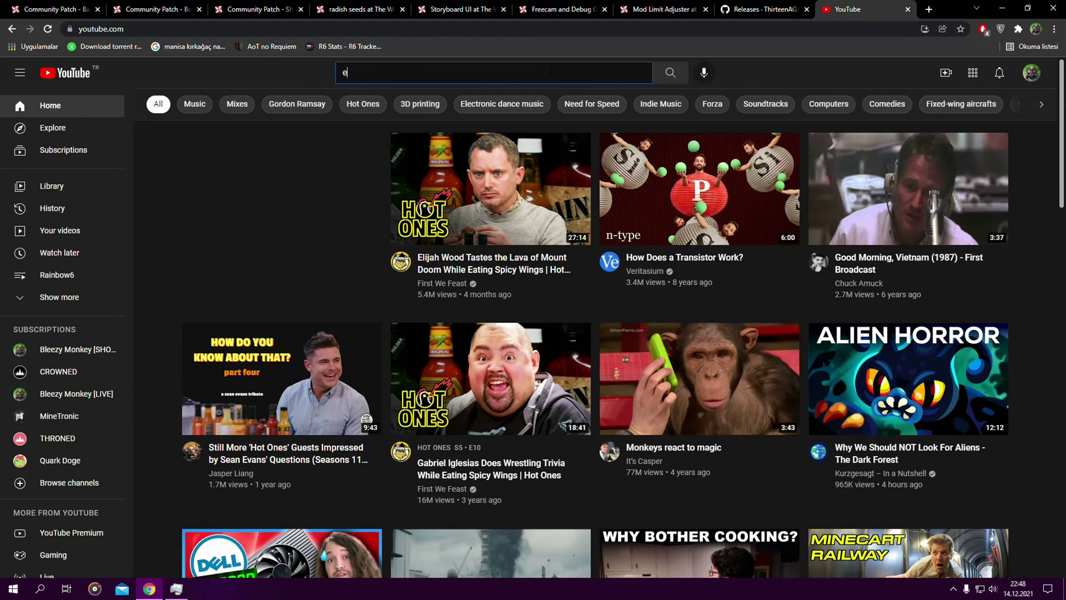
- Search YouTube for "witcher 3 storyboard ui", correcting the misspelled query
text(itcher 3 )
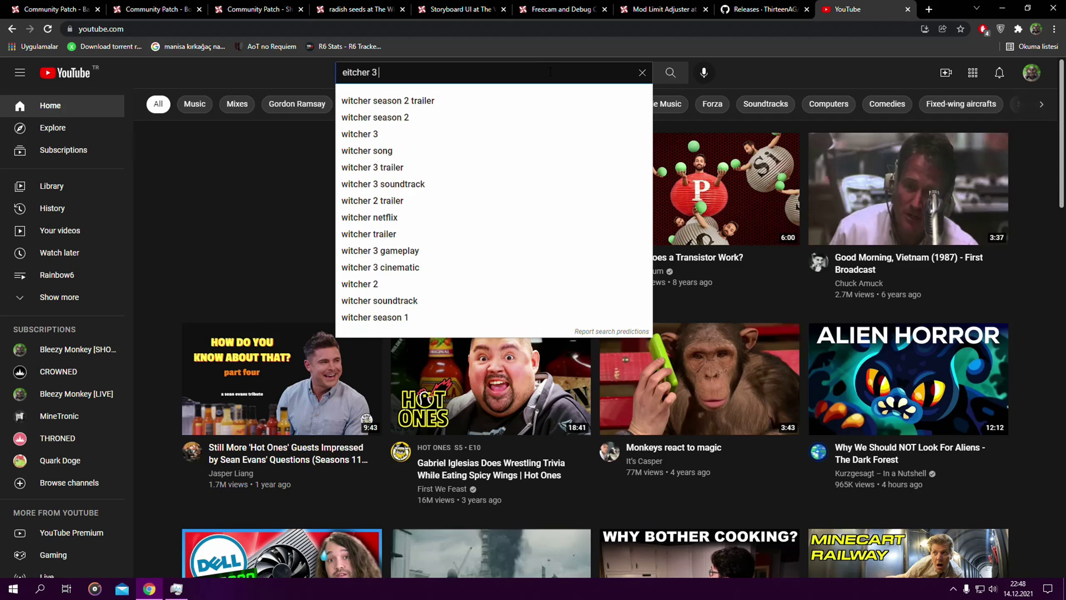
text(storyboard uşi)
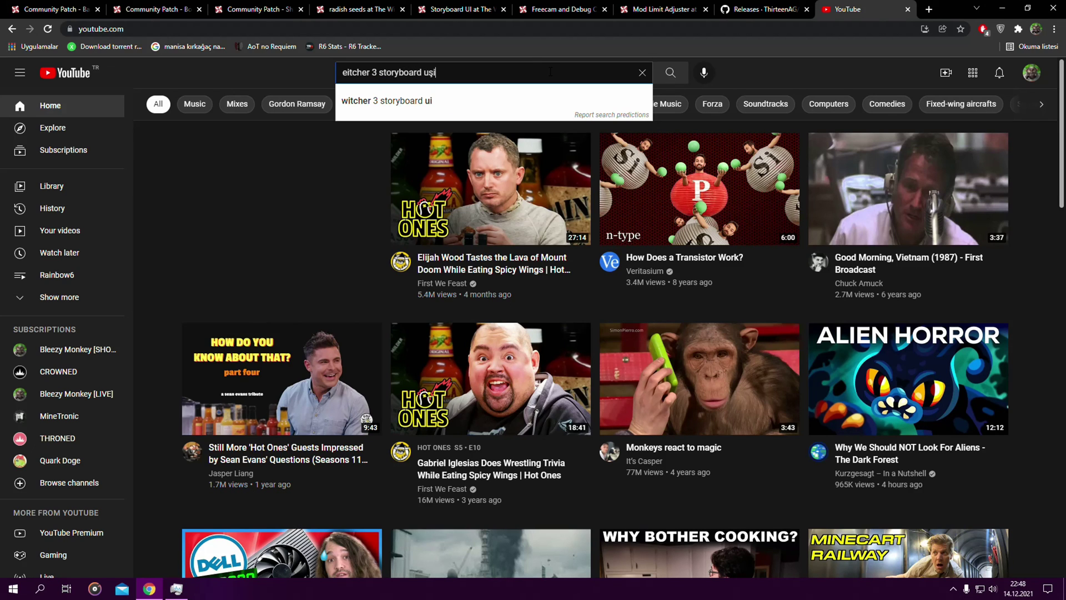
key(Return)
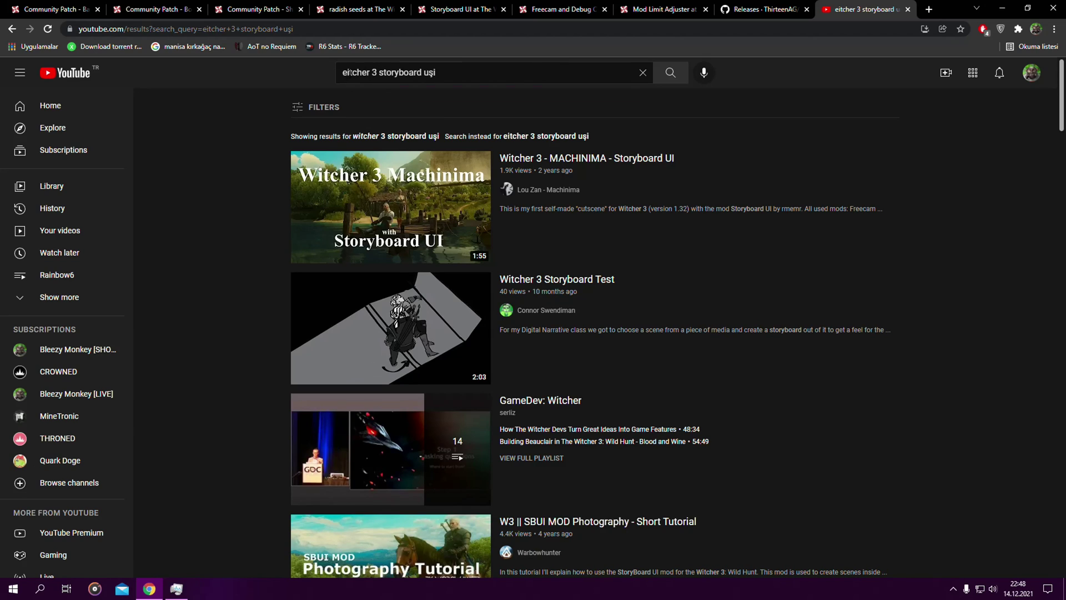
click(350, 72)
key(BackSpace)
key(BackSpace)
text(wi)
key(BackSpace)
key(Return)
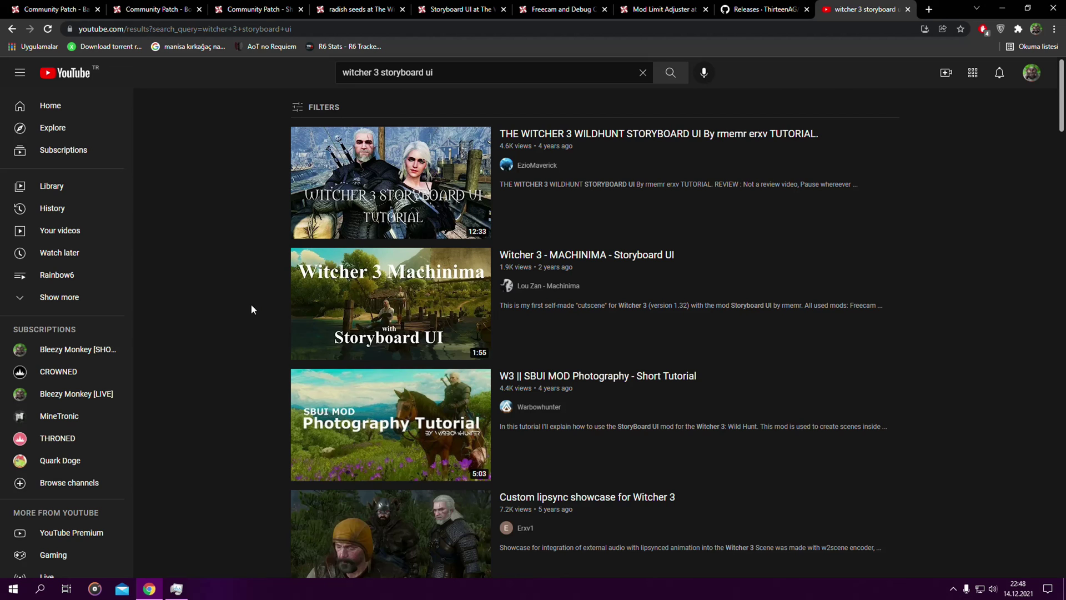
- Browse the YouTube results for Storyboard UI tutorials and showcase videos, and return to the desktop
scroll(265, 385, down, 4)
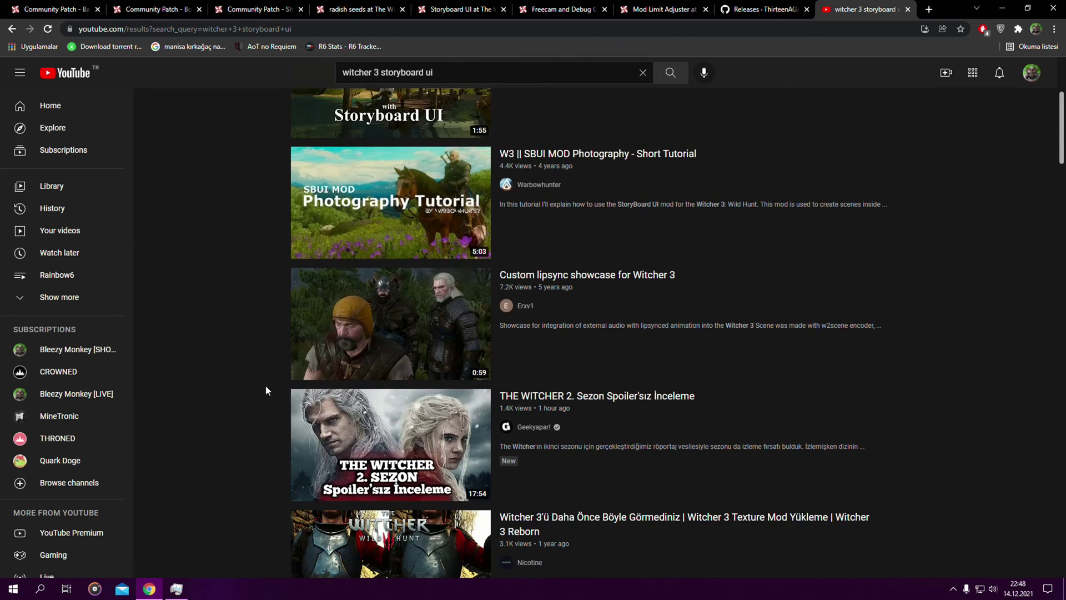
scroll(264, 385, down, 8)
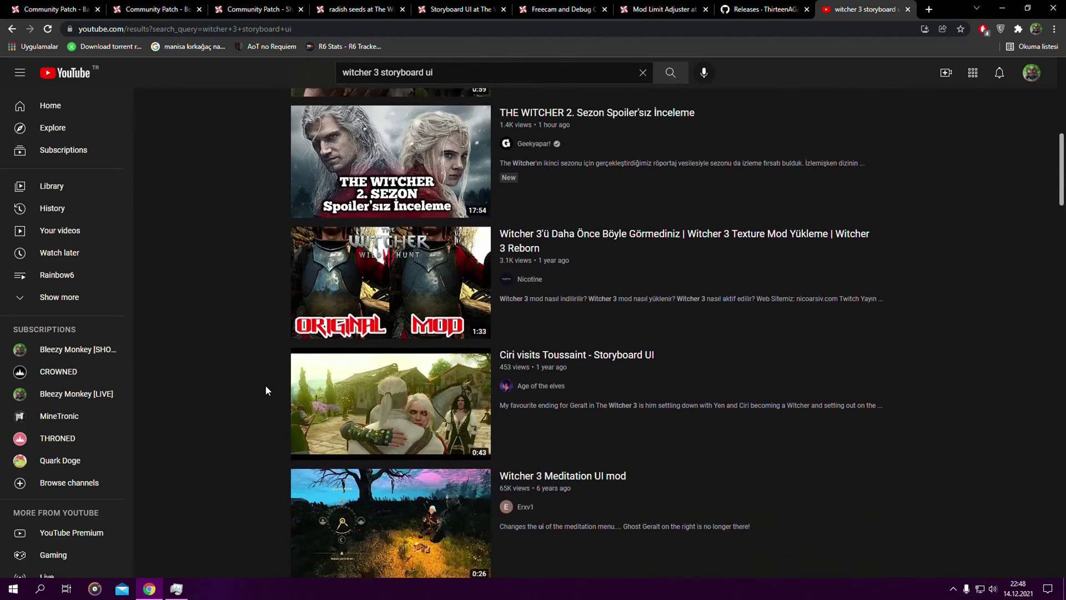
scroll(265, 391, down, 4)
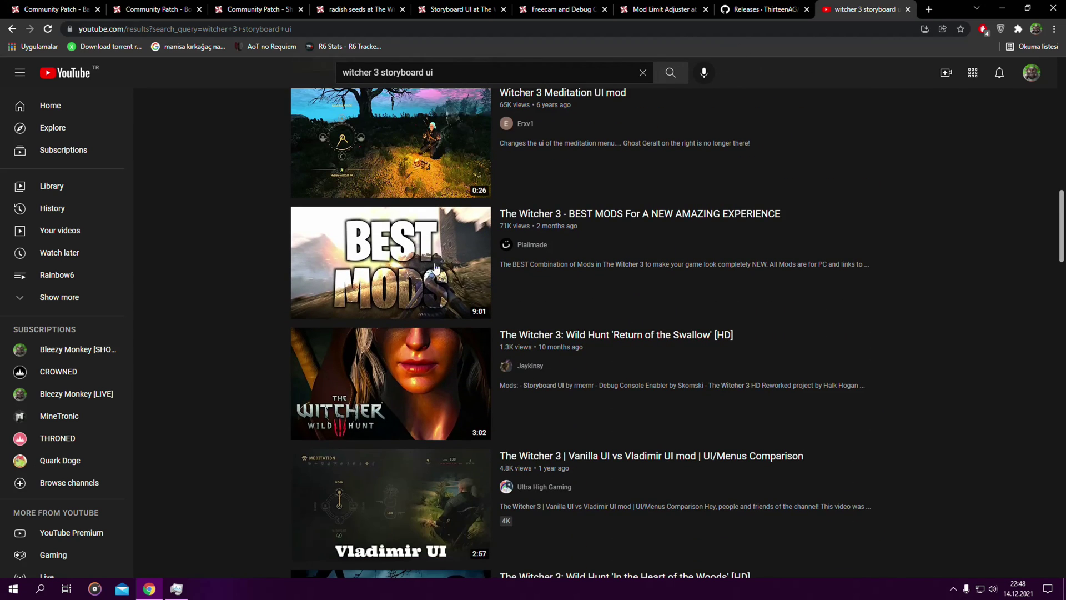
key(super+d)
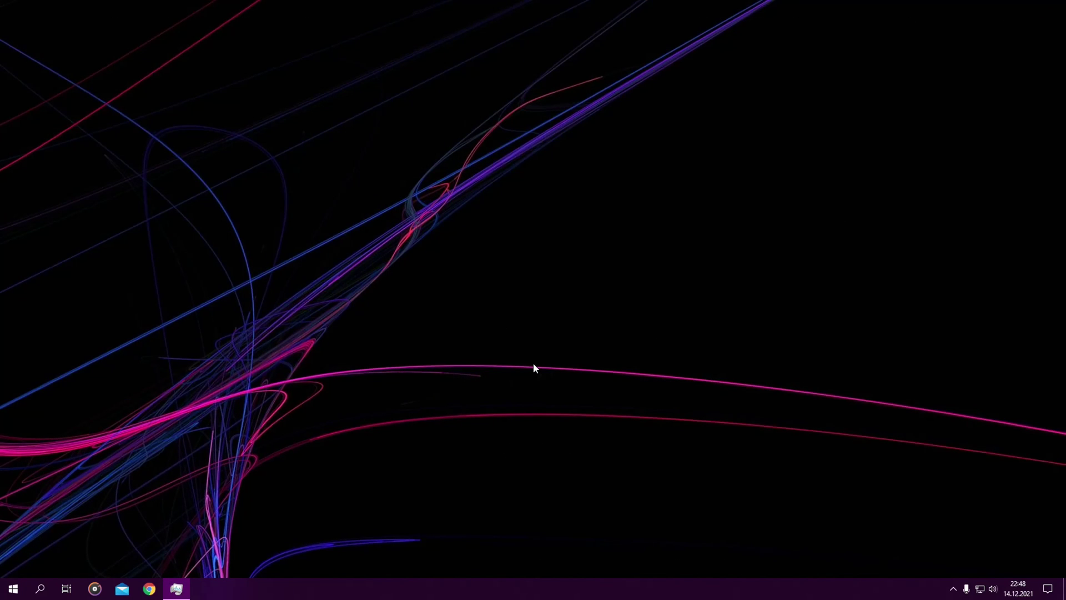